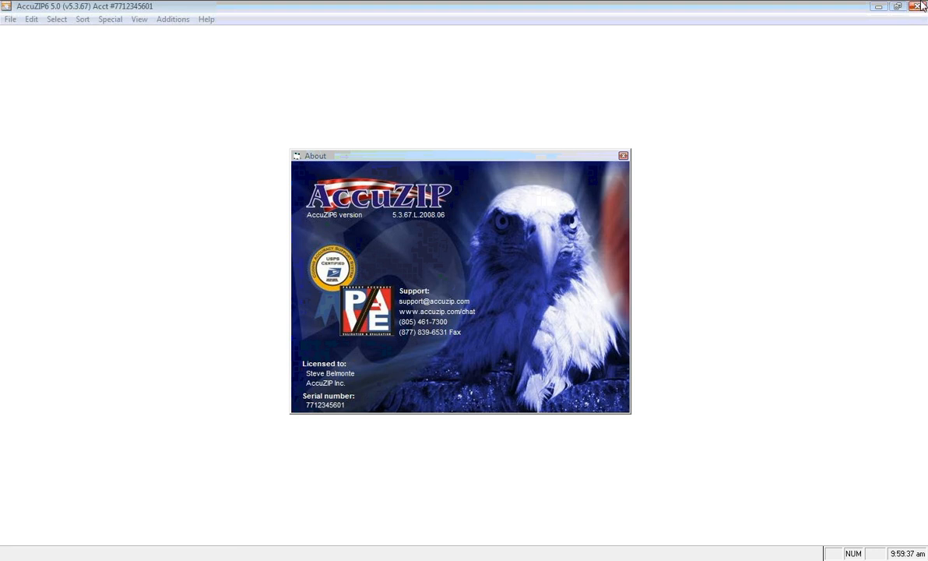
Close the About window.
{"action": "left_click", "coordinate": [622, 161]}
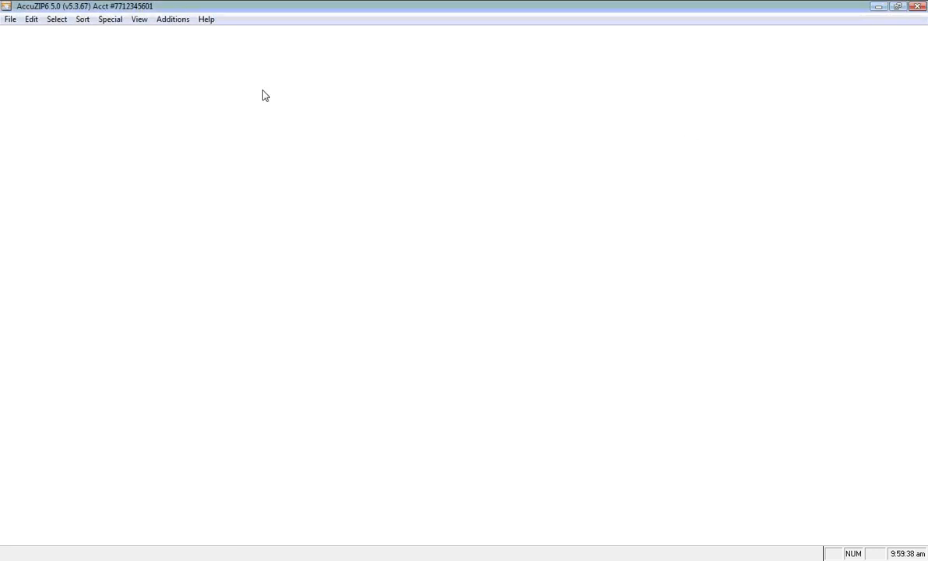
{"action": "left_click", "coordinate": [110, 20]}
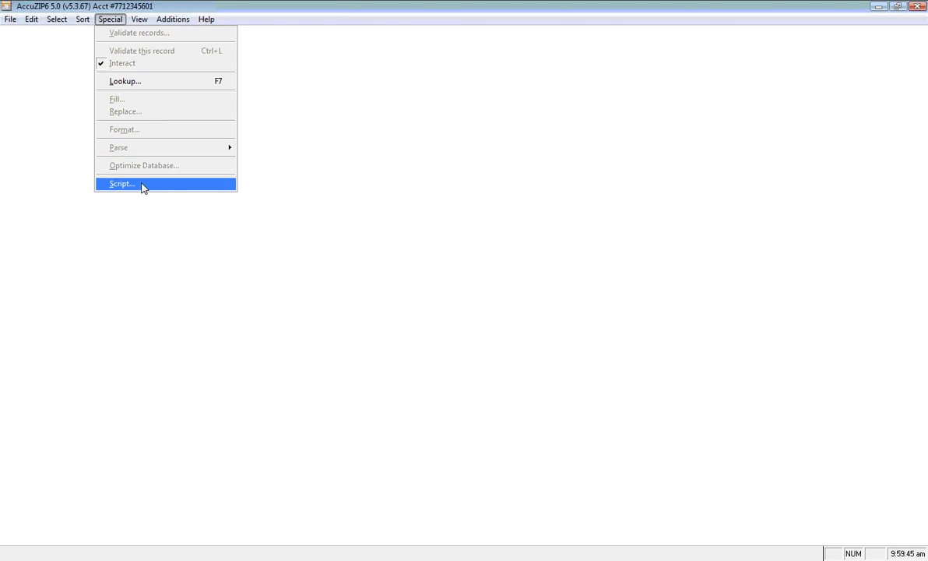
{"action": "left_click", "coordinate": [135, 228]}
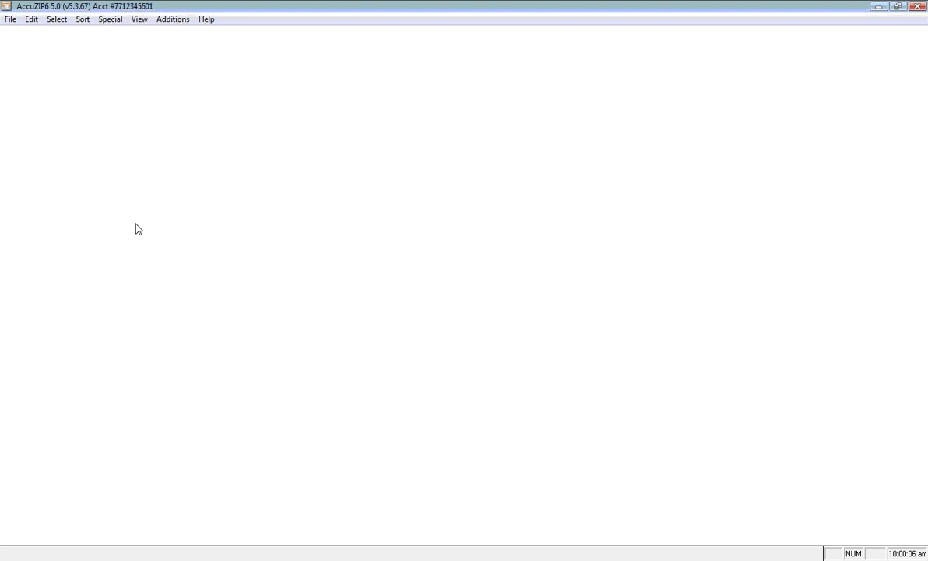
Select sample.csv from Documents\Webinar\Samples\Sample3 as the input file for opening a list.
{"action": "left_click", "coordinate": [10, 20]}
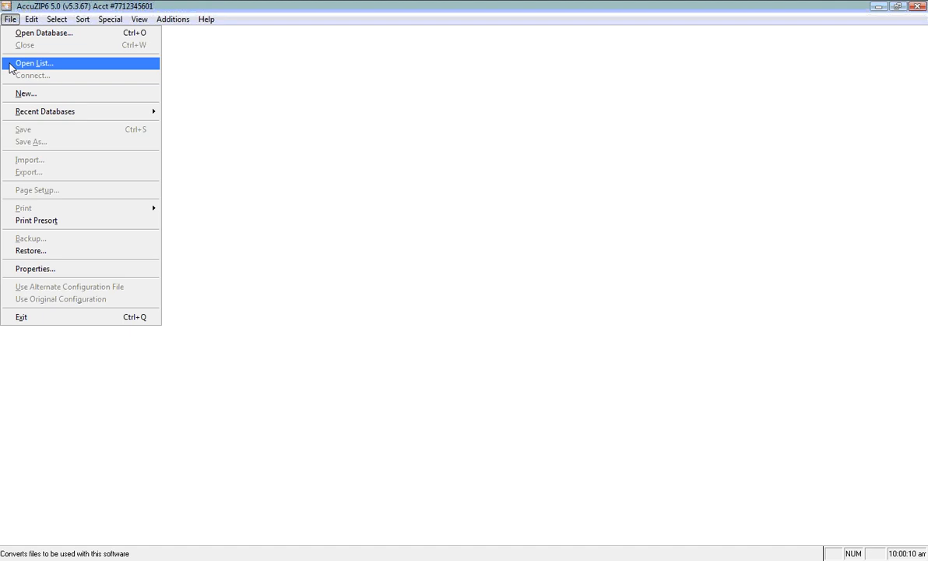
{"action": "left_click", "coordinate": [11, 69]}
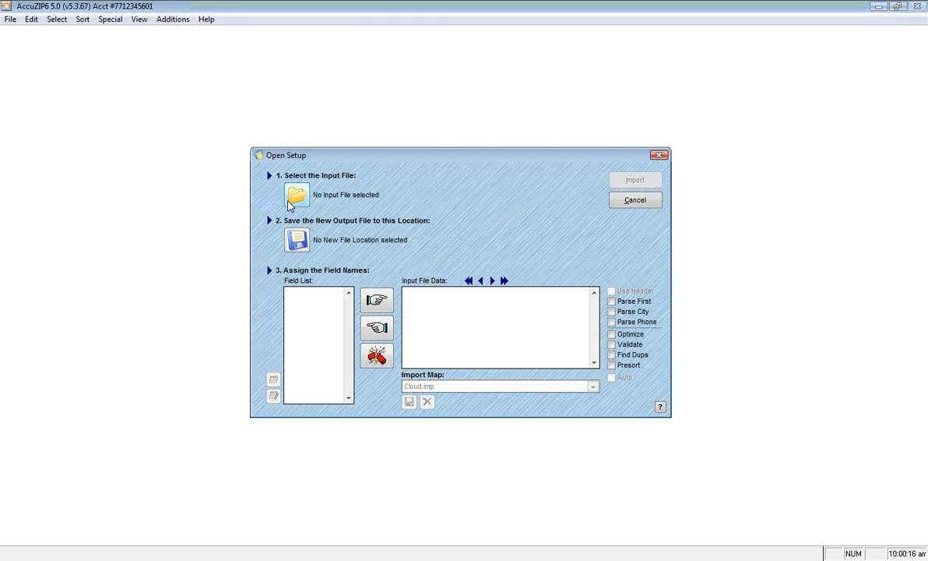
{"action": "left_click", "coordinate": [289, 203]}
{"action": "left_click", "coordinate": [316, 268]}
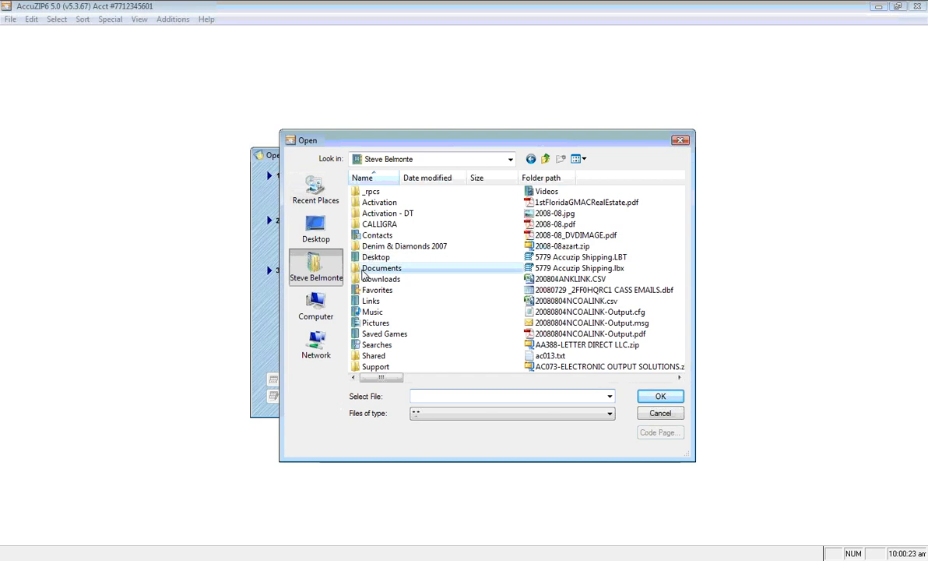
{"action": "double_click", "coordinate": [374, 268]}
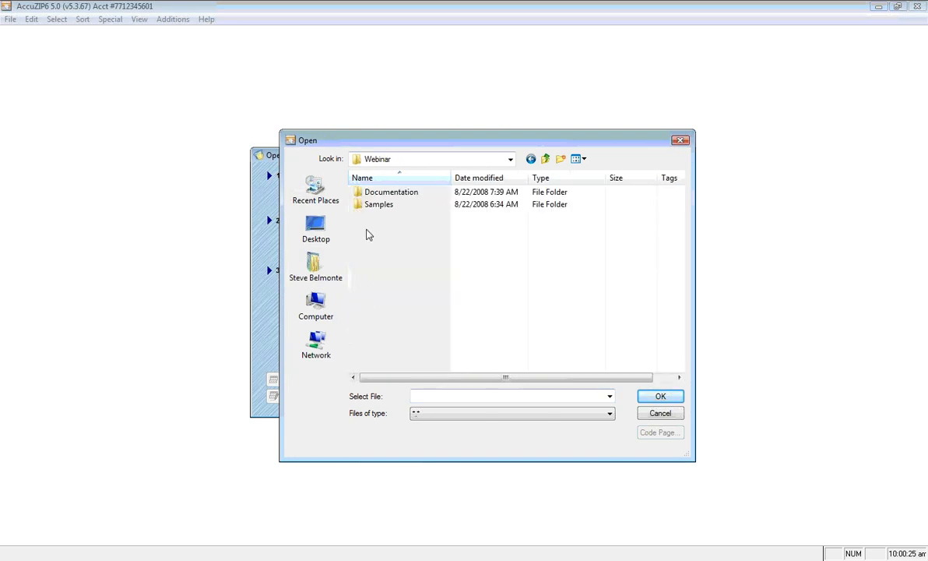
{"action": "double_click", "coordinate": [363, 201]}
{"action": "double_click", "coordinate": [365, 257]}
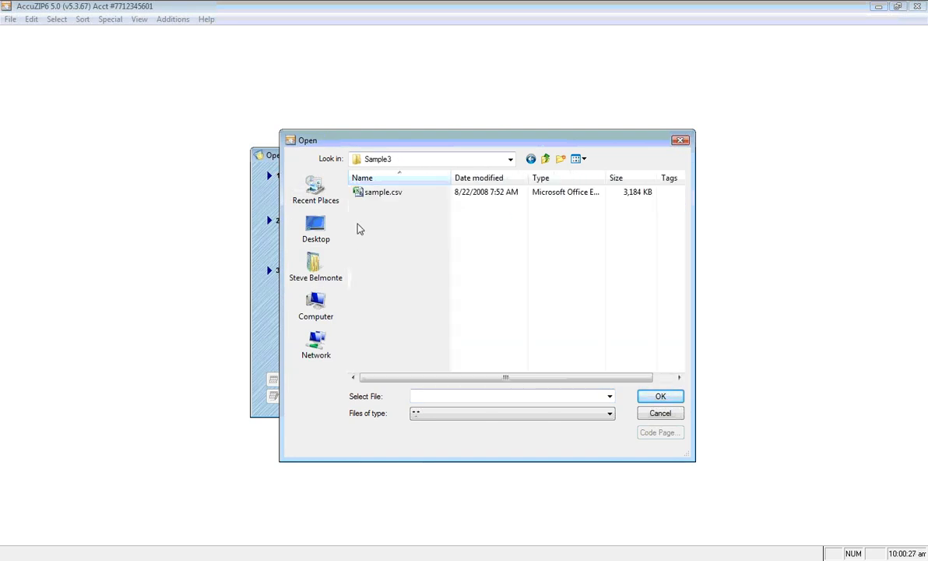
{"action": "left_click", "coordinate": [360, 192]}
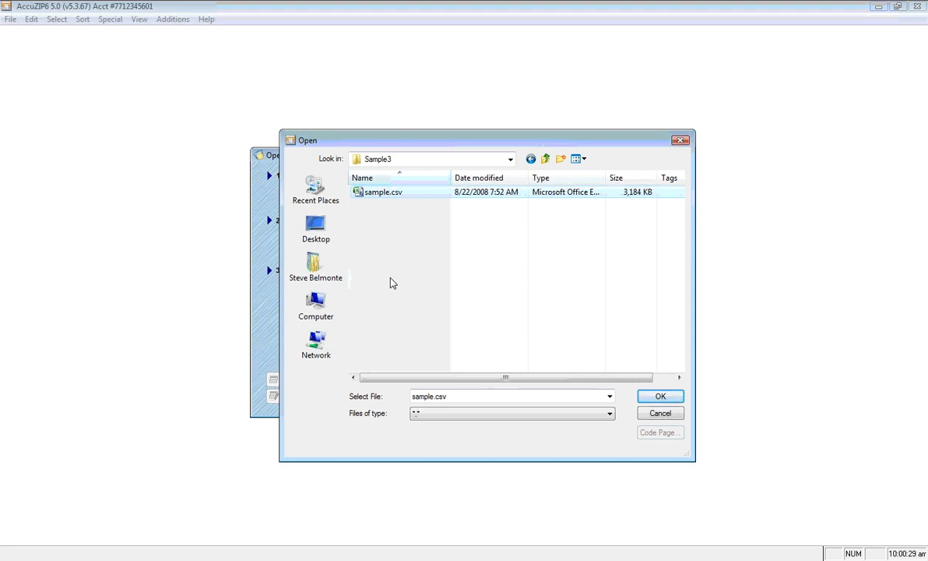
{"action": "left_click", "coordinate": [660, 397]}
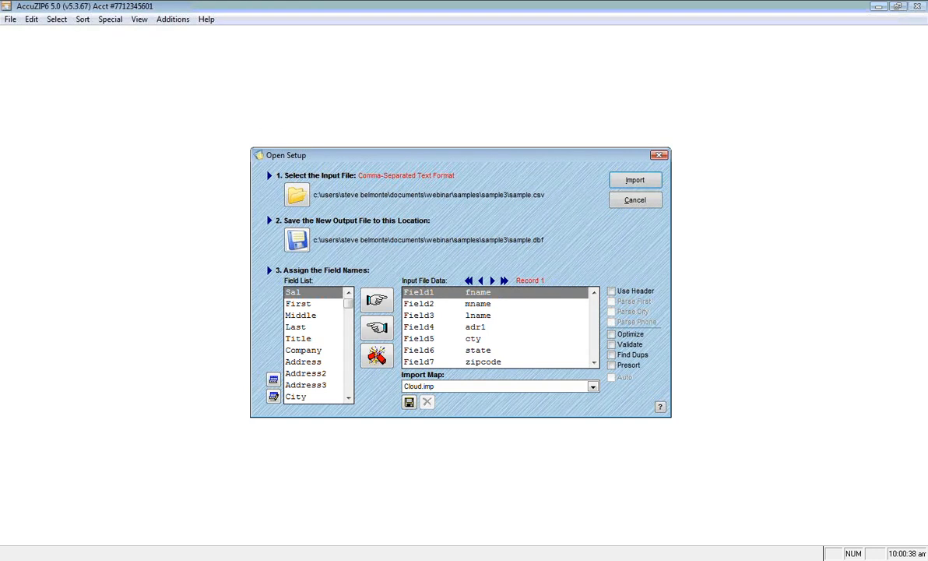
Import the list with Use Header assigning the field names, and slightly widen the St column in the opened grid.
{"action": "left_click", "coordinate": [492, 280]}
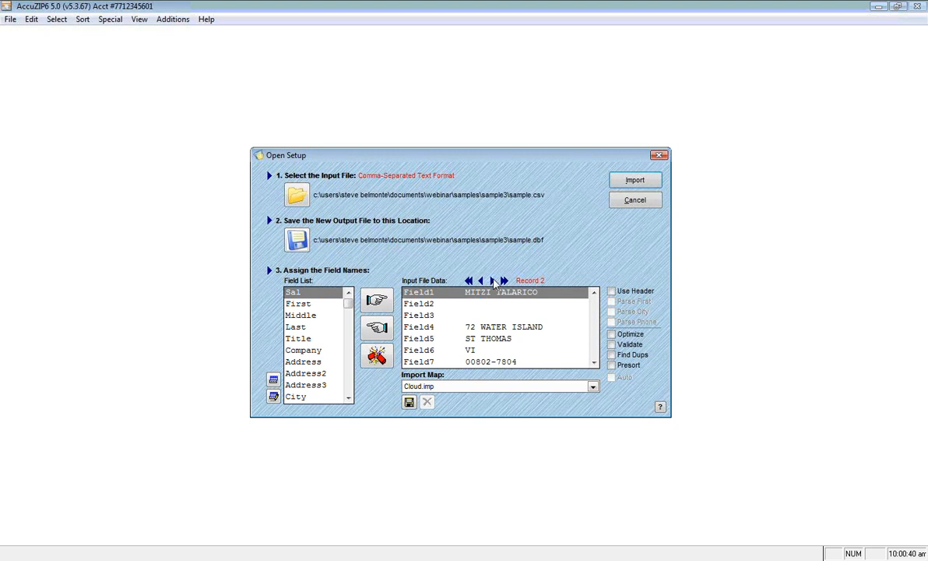
{"action": "left_click", "coordinate": [481, 281]}
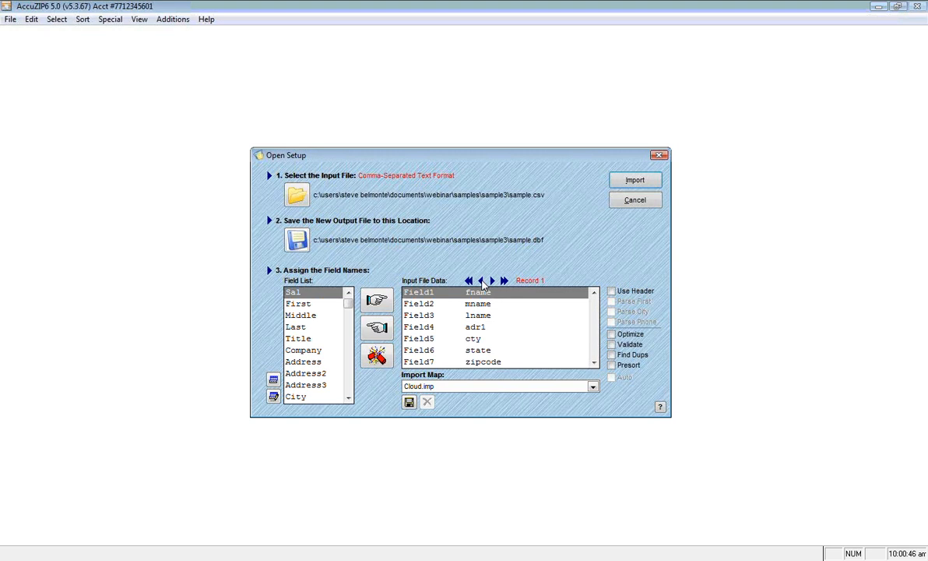
{"action": "left_click", "coordinate": [611, 292]}
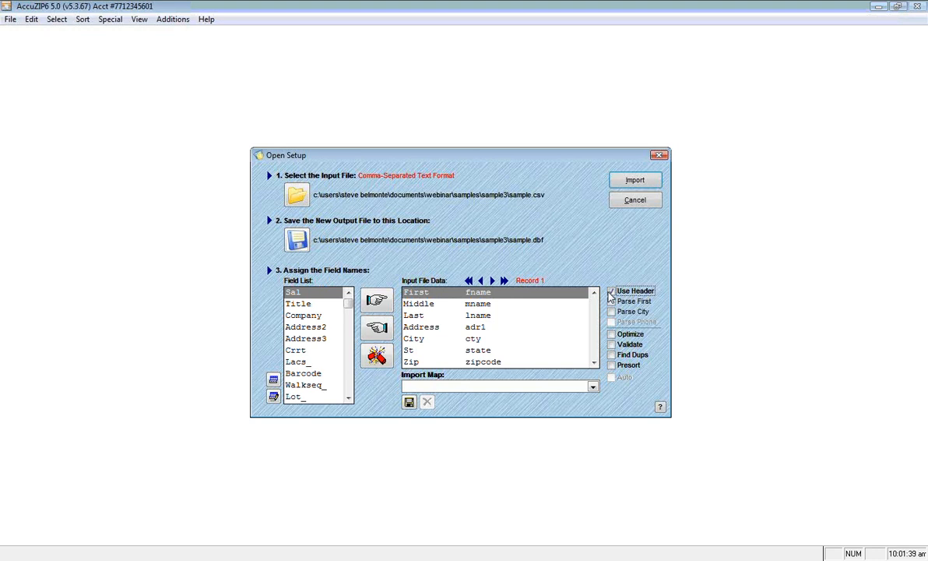
{"action": "left_click", "coordinate": [634, 184]}
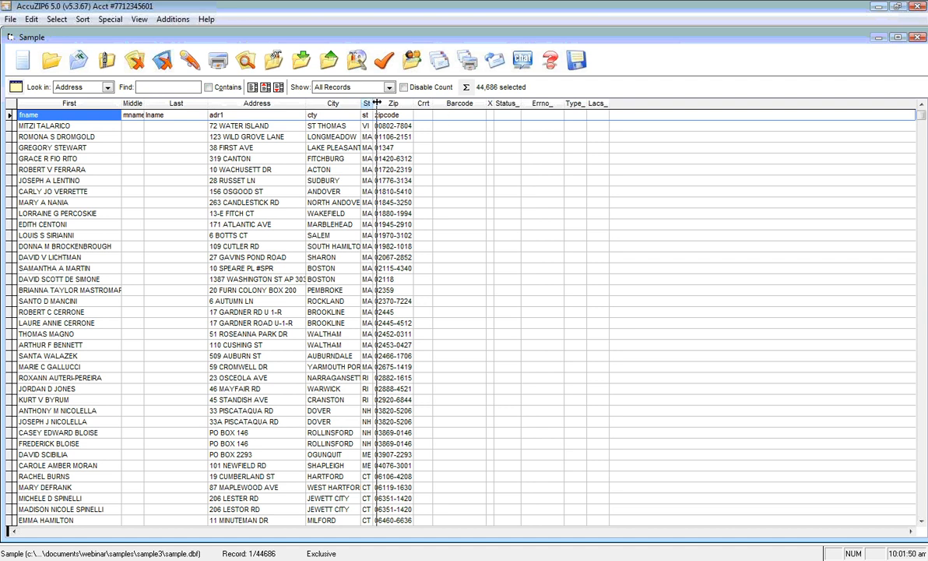
{"action": "left_click_drag", "start_coordinate": [373, 103], "coordinate": [377, 103]}
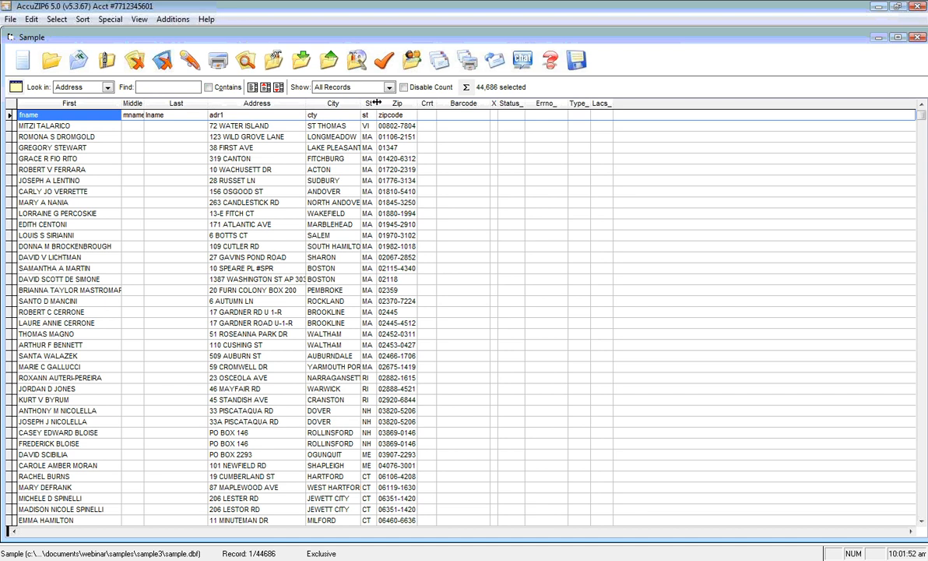
Optimize the database with all optimization options and Auto Close enabled.
{"action": "left_click", "coordinate": [110, 19]}
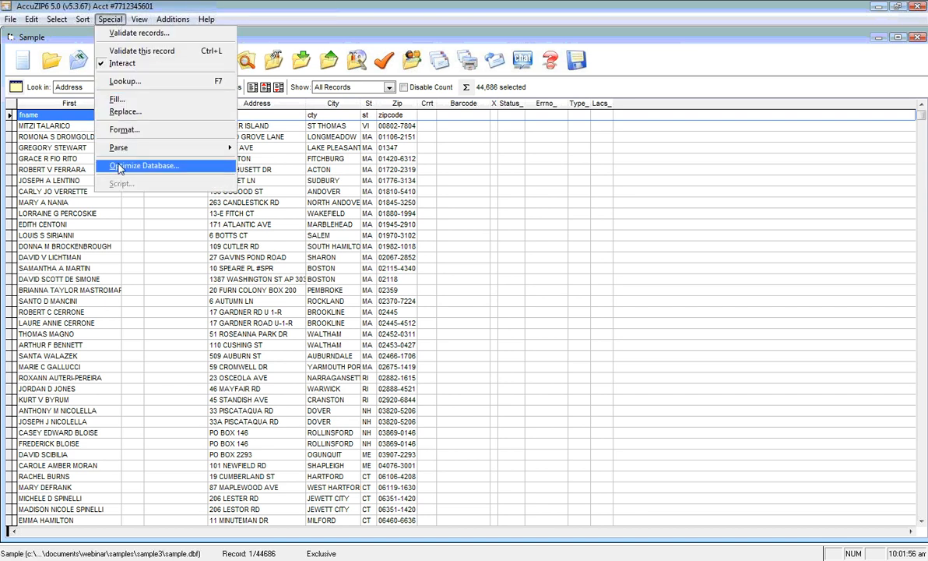
{"action": "left_click", "coordinate": [119, 169]}
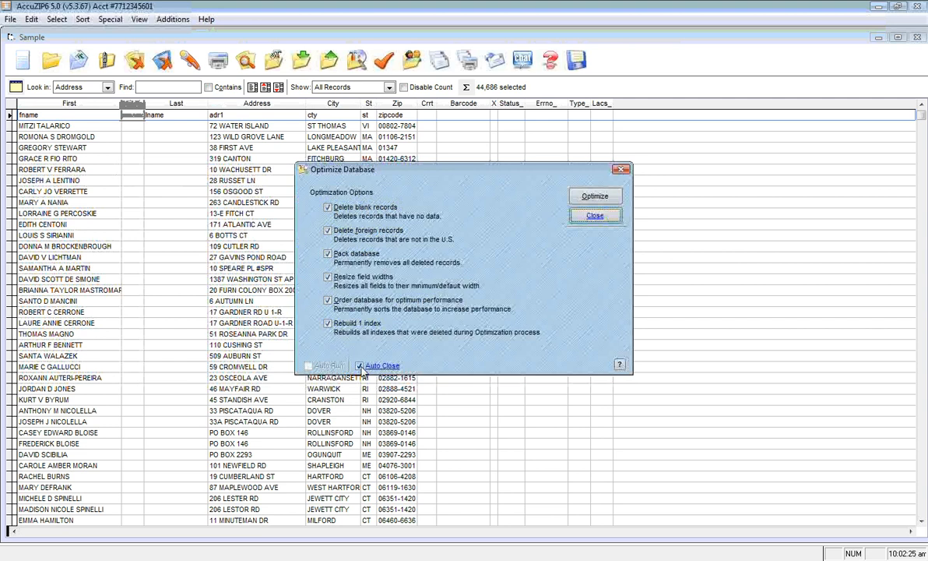
{"action": "left_click", "coordinate": [596, 199]}
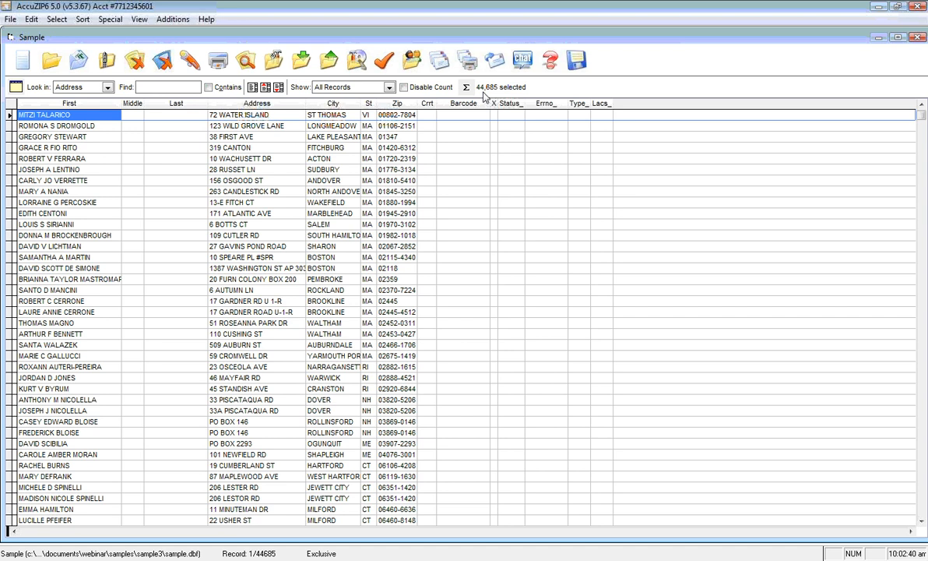
Open the record validation settings and choose the AccuZIP Inc profile for NCOALink+.
{"action": "left_click", "coordinate": [385, 63]}
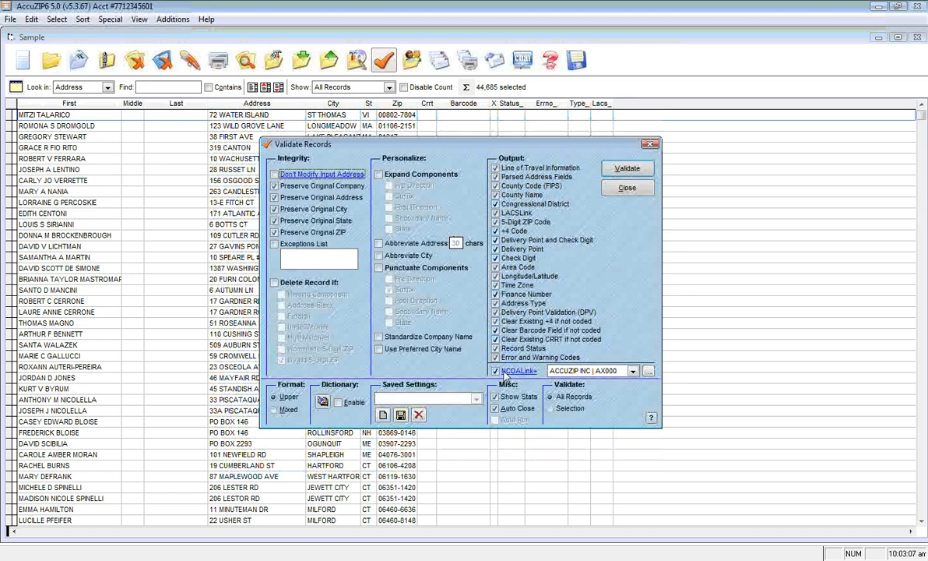
{"action": "left_click", "coordinate": [634, 372]}
{"action": "left_click", "coordinate": [631, 385]}
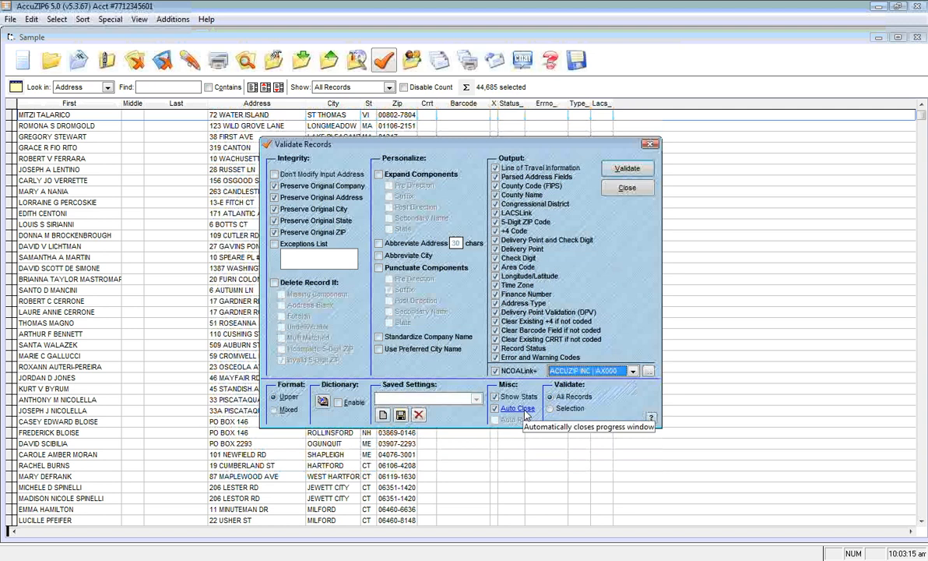
Name the saved validation settings My Validate Settings.
{"action": "left_click", "coordinate": [386, 398]}
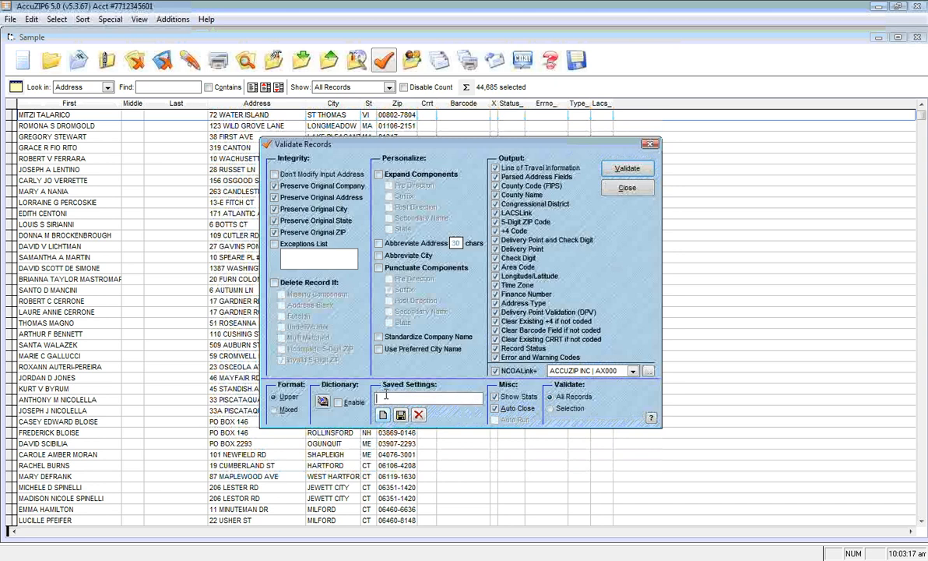
{"action": "type", "text": "My"}
{"action": "type", "text": "Standard"}
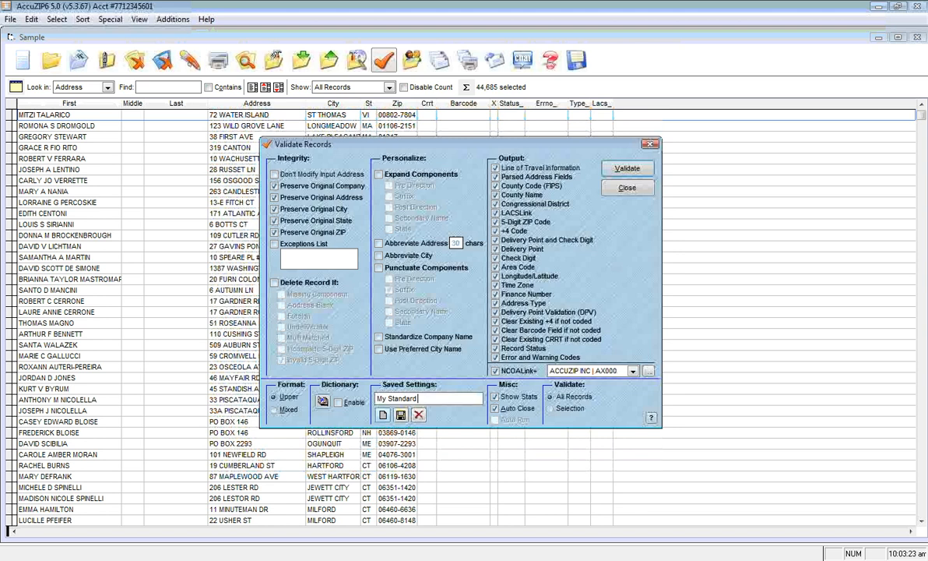
{"action": "key", "text": "BackSpace"}
{"action": "key", "text": "BackSpace"}
{"action": "key", "text": "BackSpace"}
{"action": "key", "text": "BackSpace"}
{"action": "key", "text": "BackSpace"}
{"action": "key", "text": "BackSpace"}
{"action": "key", "text": "BackSpace"}
{"action": "key", "text": "BackSpace"}
{"action": "type", "text": "Validate Settings"}
{"action": "key", "text": "Tab"}
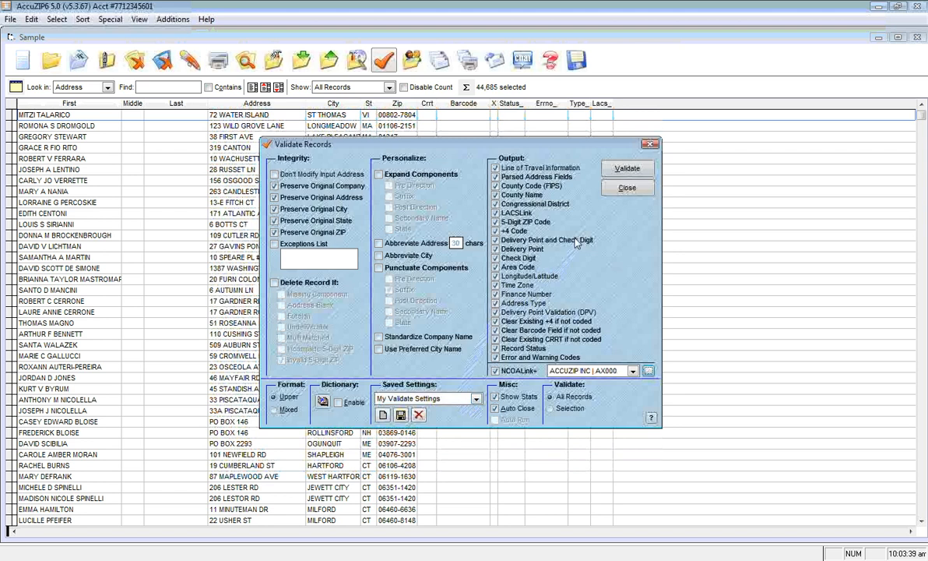
Validate all records with NCOALink+ and fit the grid's columns to their contents.
{"action": "left_click", "coordinate": [621, 170]}
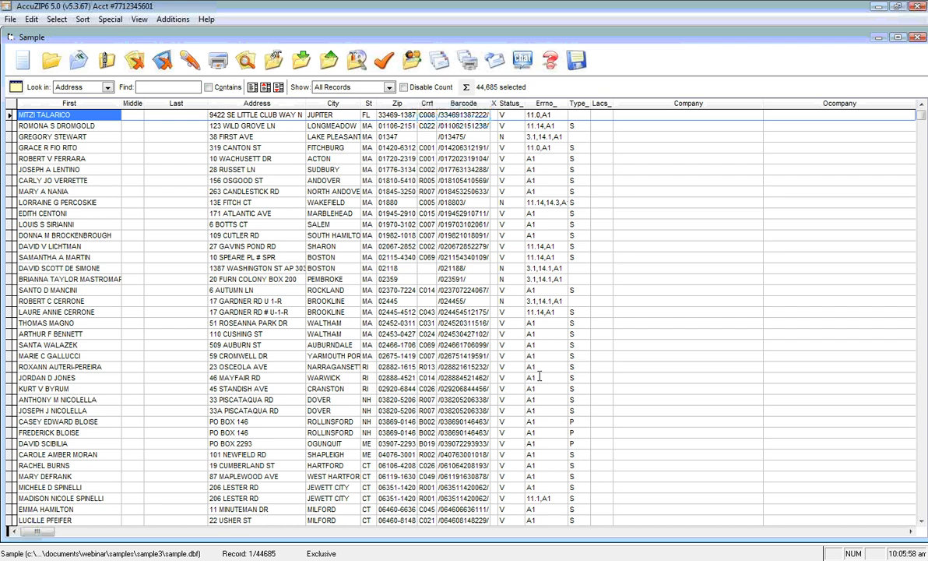
{"action": "left_click", "coordinate": [9, 107]}
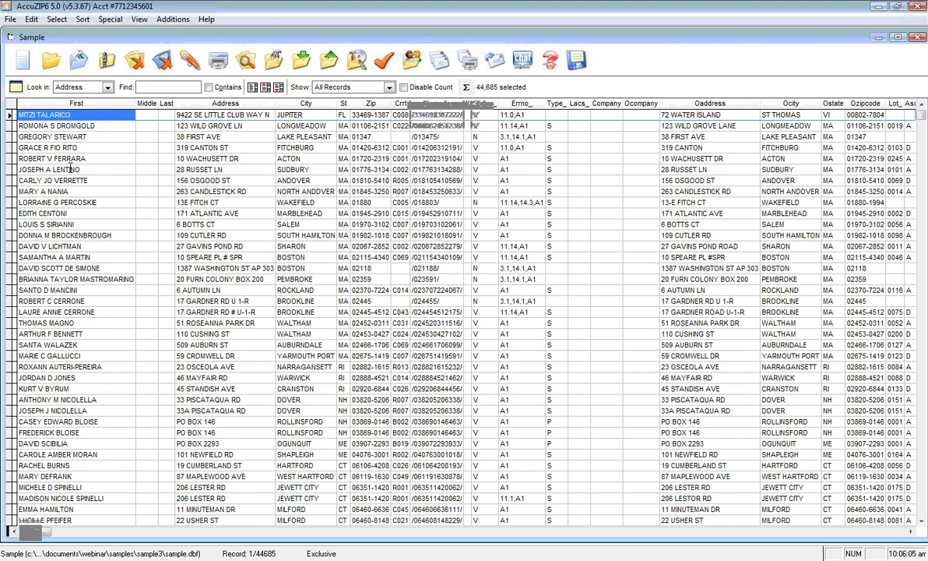
Open the report printing settings and remove the Count On 5-digit Zip Codes report from the reports to print.
{"action": "left_click", "coordinate": [10, 19]}
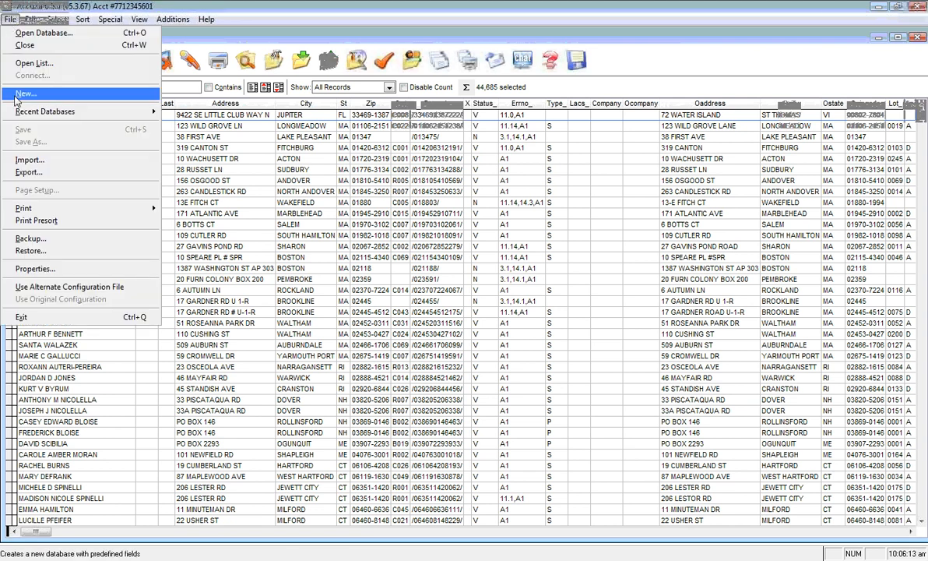
{"action": "mouse_move", "coordinate": [32, 208]}
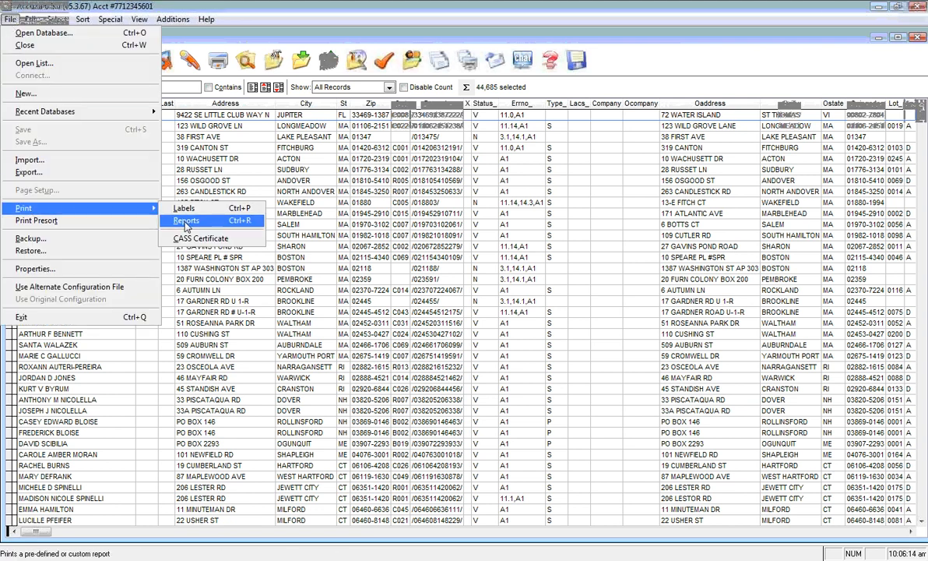
{"action": "left_click", "coordinate": [186, 221]}
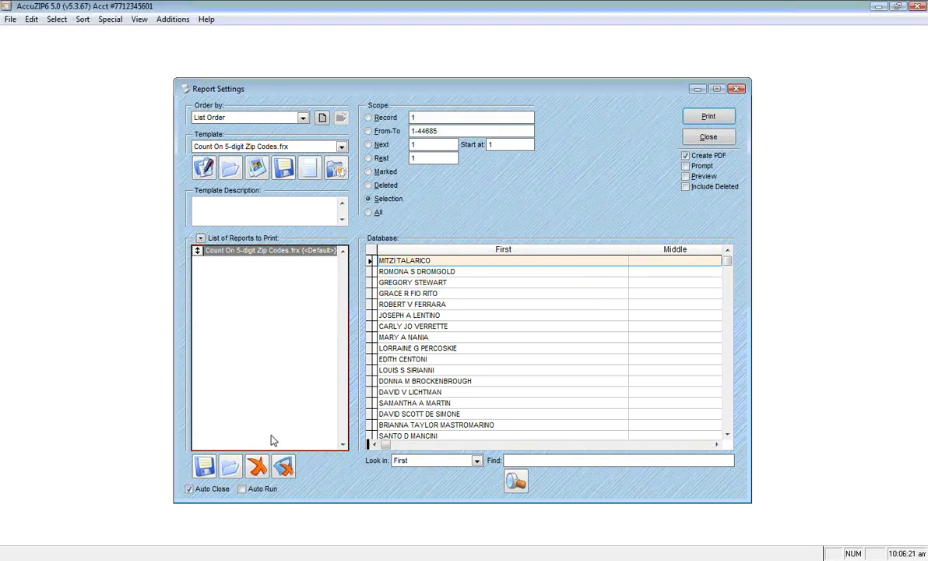
{"action": "left_click", "coordinate": [258, 467]}
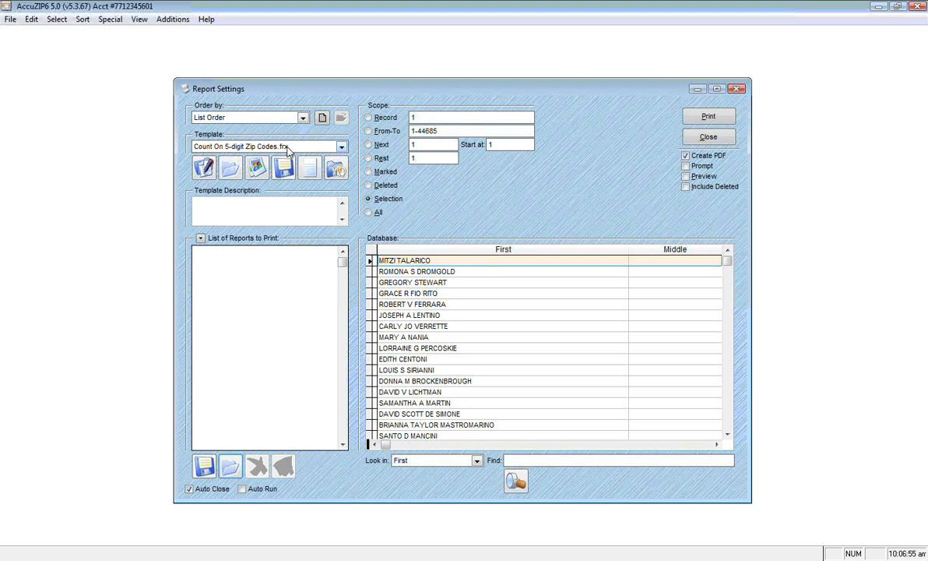
Add the Ecass-report.frx template to the list of reports to print.
{"action": "left_click", "coordinate": [310, 148]}
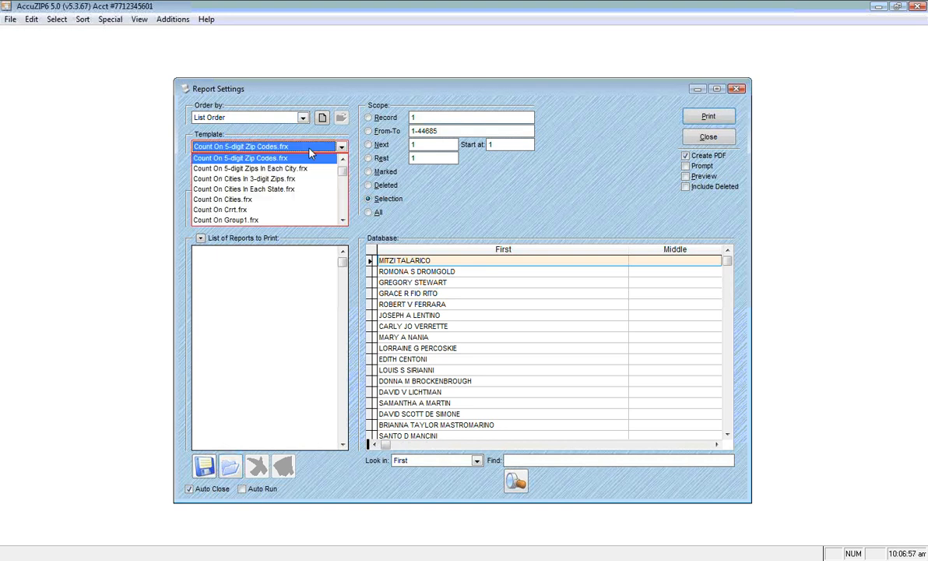
{"action": "left_click_drag", "start_coordinate": [343, 169], "coordinate": [343, 184]}
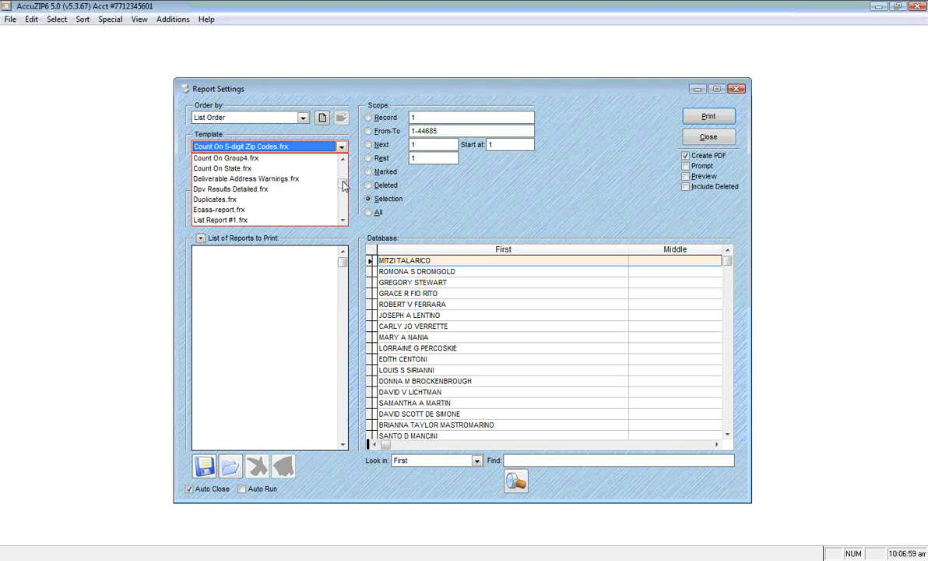
{"action": "left_click", "coordinate": [291, 211]}
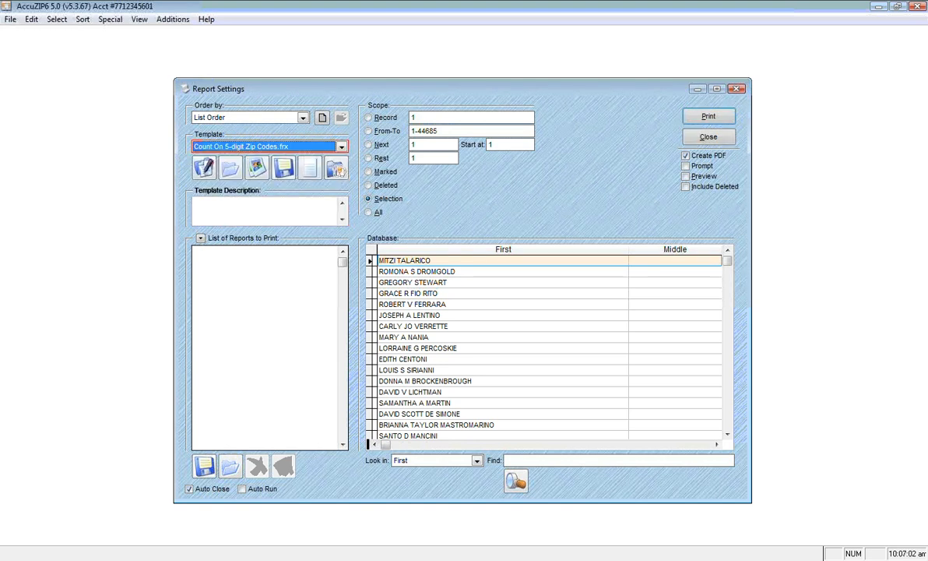
{"action": "left_click", "coordinate": [201, 239]}
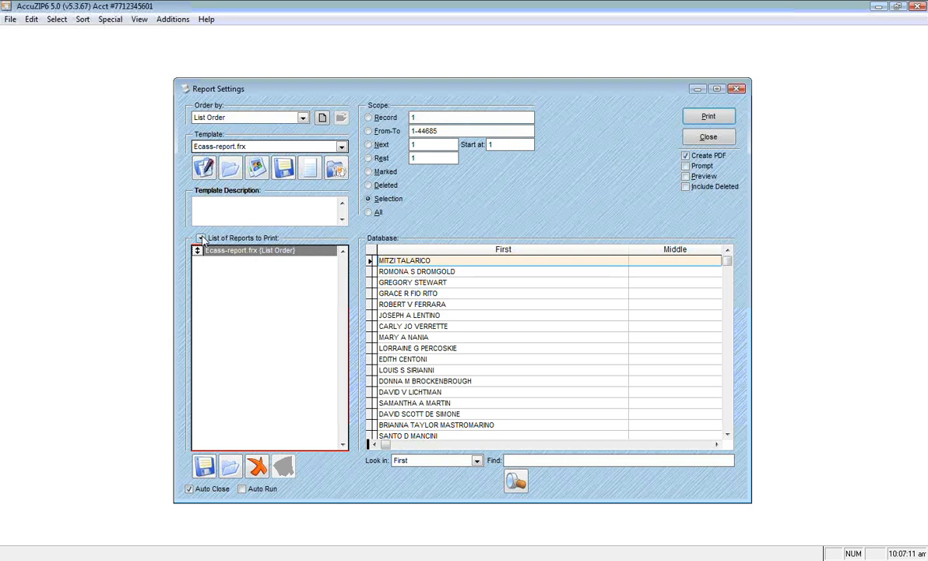
Add the Count On State.frx and Count On Cities.frx templates to the list of reports to print.
{"action": "left_click", "coordinate": [341, 146]}
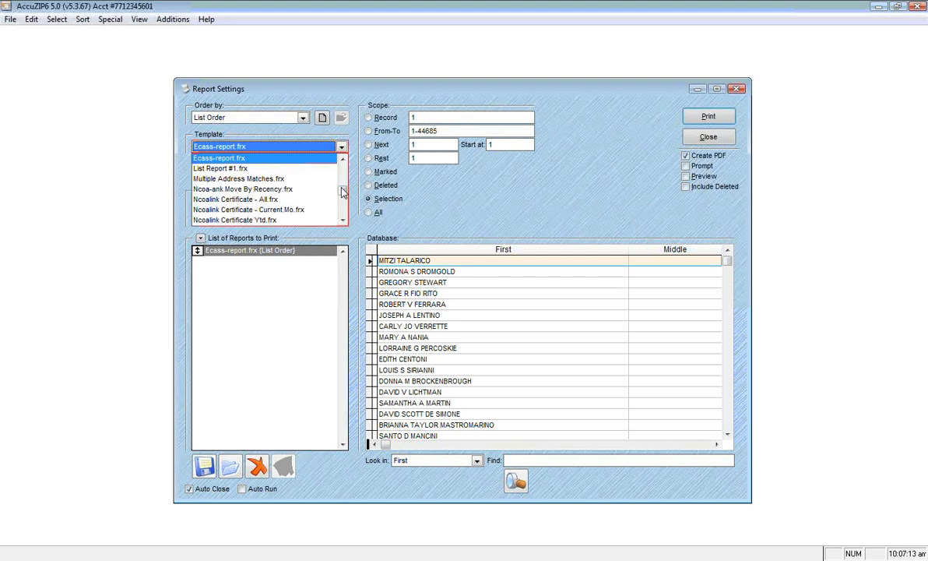
{"action": "scroll", "coordinate": [319, 187], "scroll_direction": "up", "scroll_amount": 3}
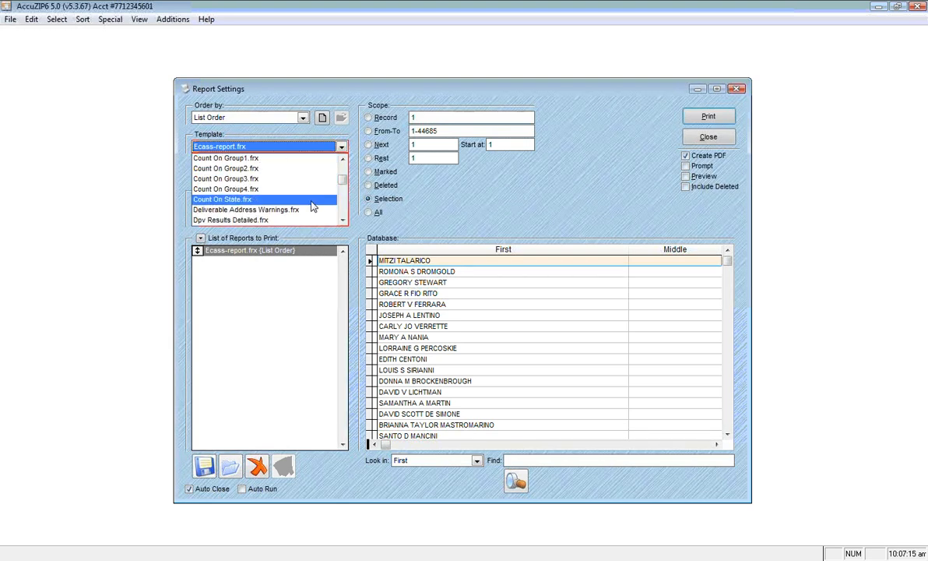
{"action": "left_click", "coordinate": [311, 201]}
{"action": "left_click", "coordinate": [200, 239]}
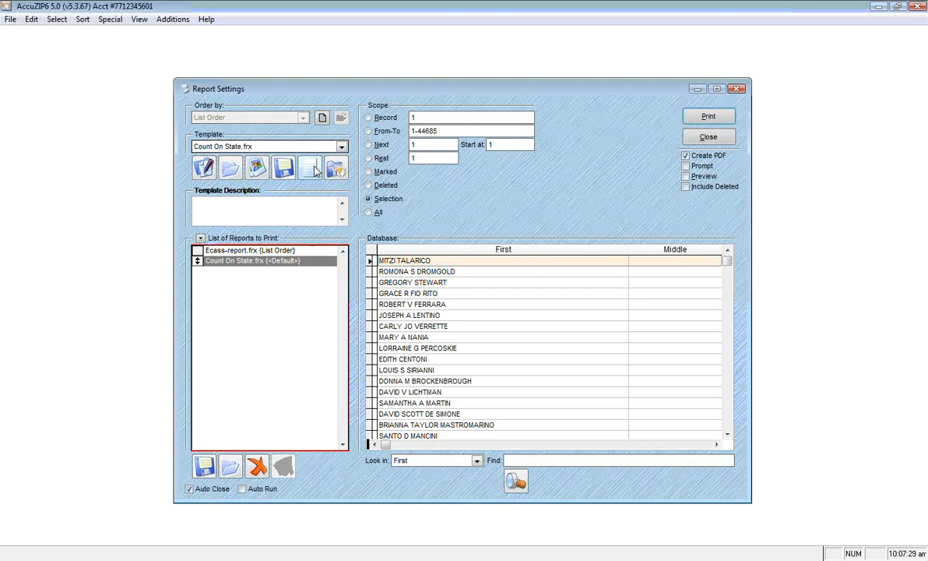
{"action": "left_click", "coordinate": [342, 148]}
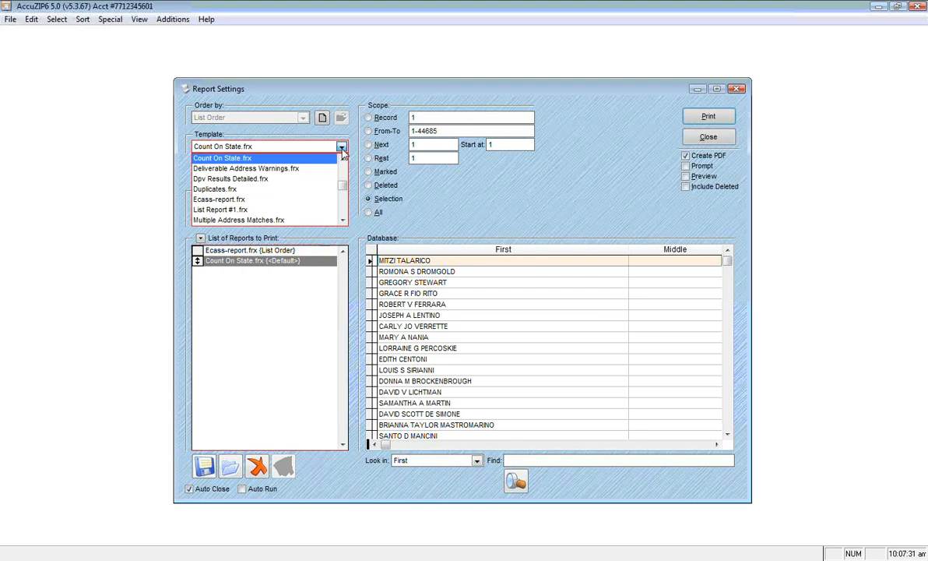
{"action": "scroll", "coordinate": [257, 193], "scroll_direction": "up", "scroll_amount": 3}
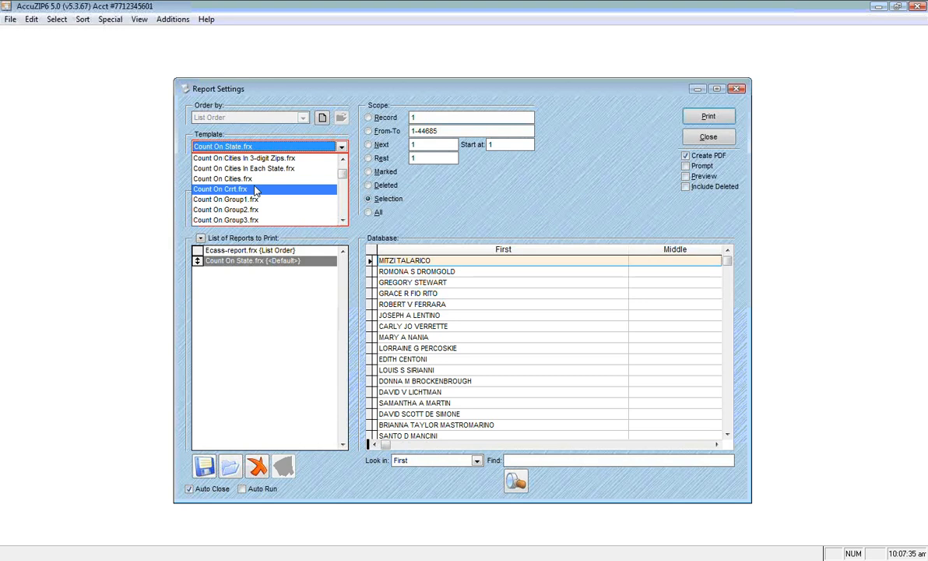
{"action": "left_click", "coordinate": [240, 178]}
{"action": "left_click", "coordinate": [200, 239]}
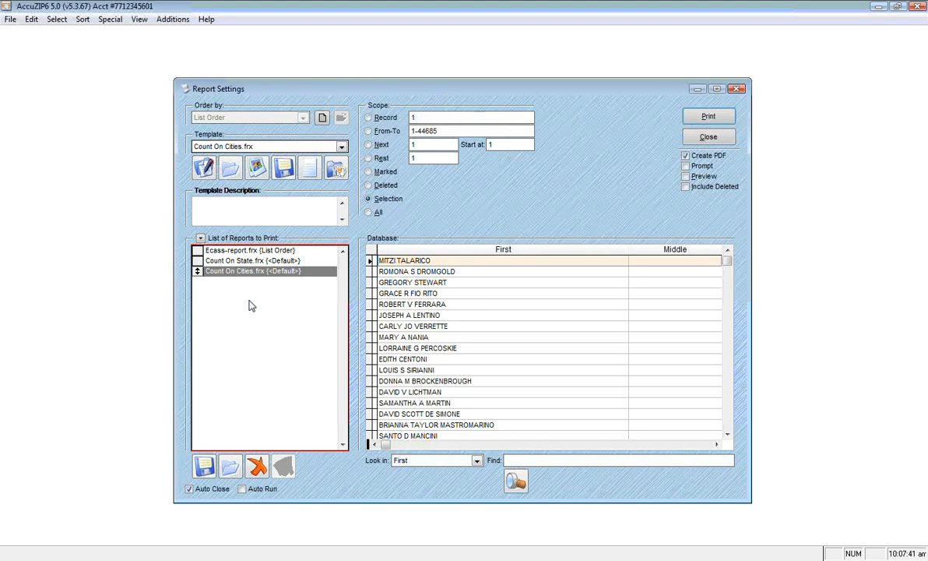
Add the Ncoalink- Anklink Count On Nixie.frx template to the list of reports to print.
{"action": "left_click", "coordinate": [342, 147]}
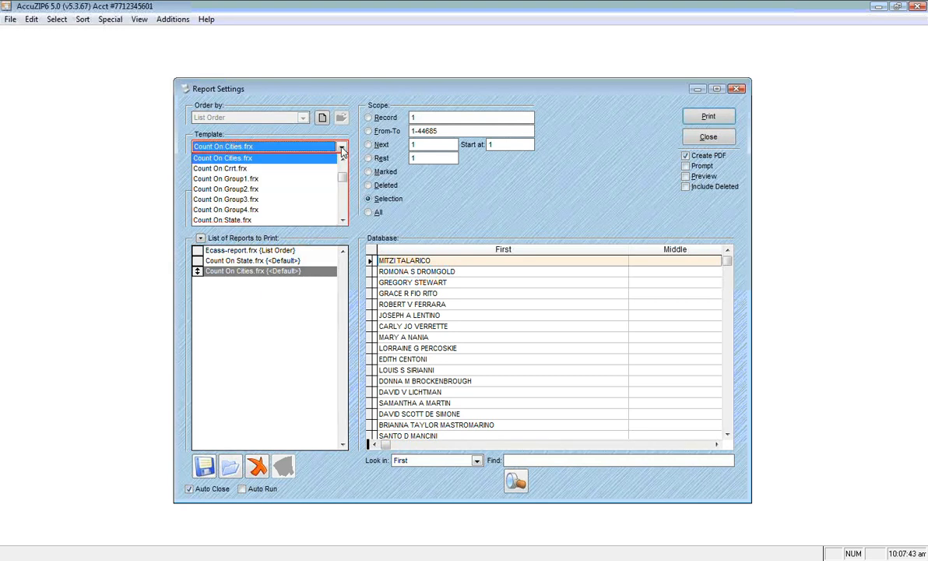
{"action": "left_click", "coordinate": [343, 202]}
{"action": "left_click", "coordinate": [344, 204]}
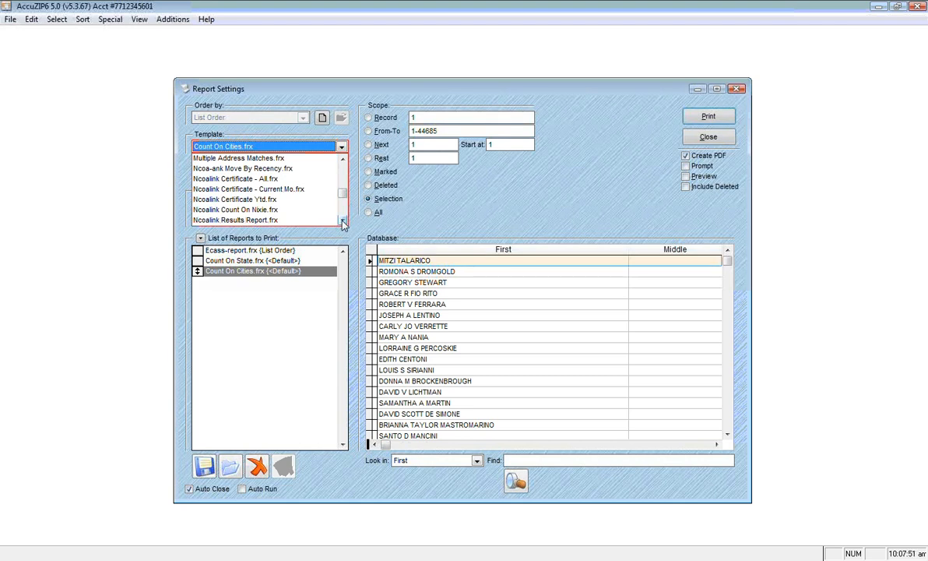
{"action": "left_click", "coordinate": [343, 222]}
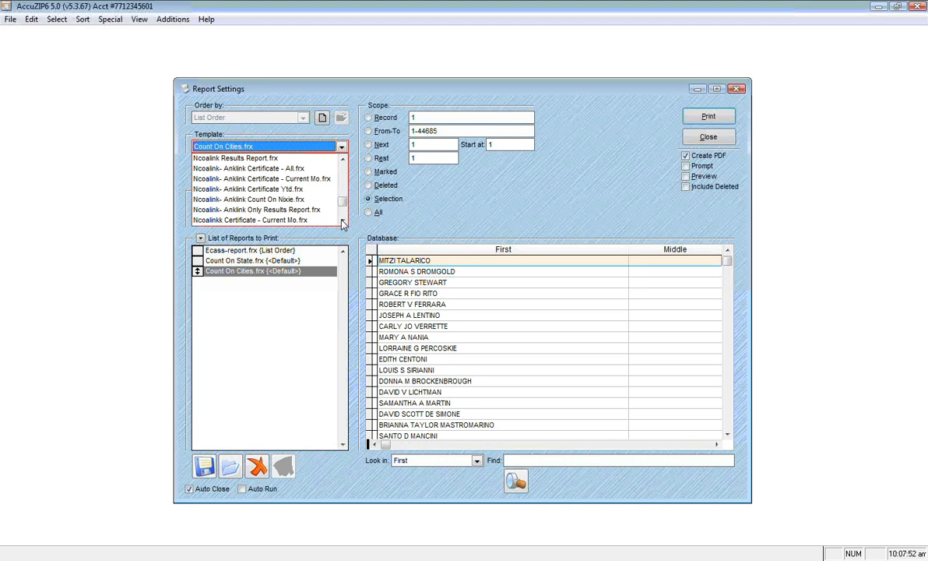
{"action": "left_click", "coordinate": [304, 200]}
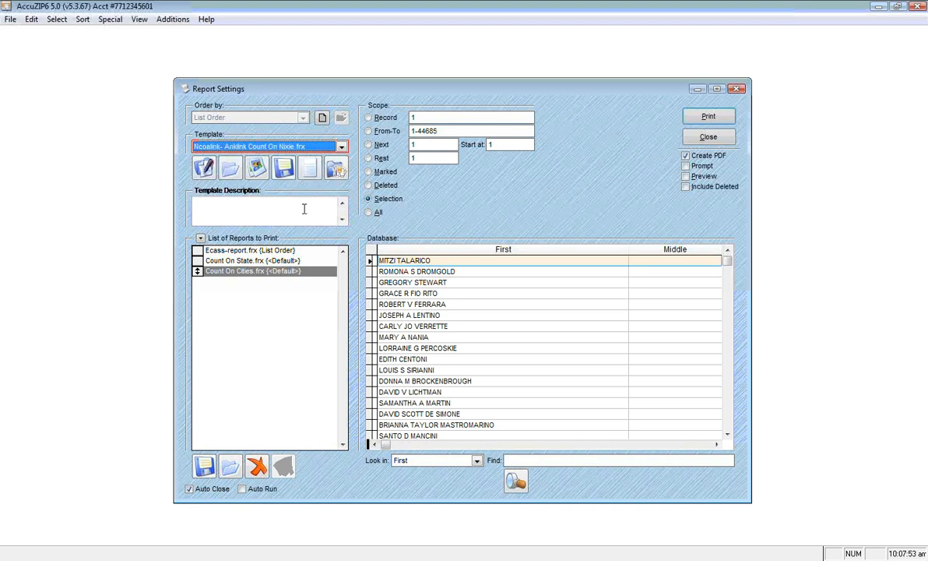
{"action": "left_click", "coordinate": [201, 238]}
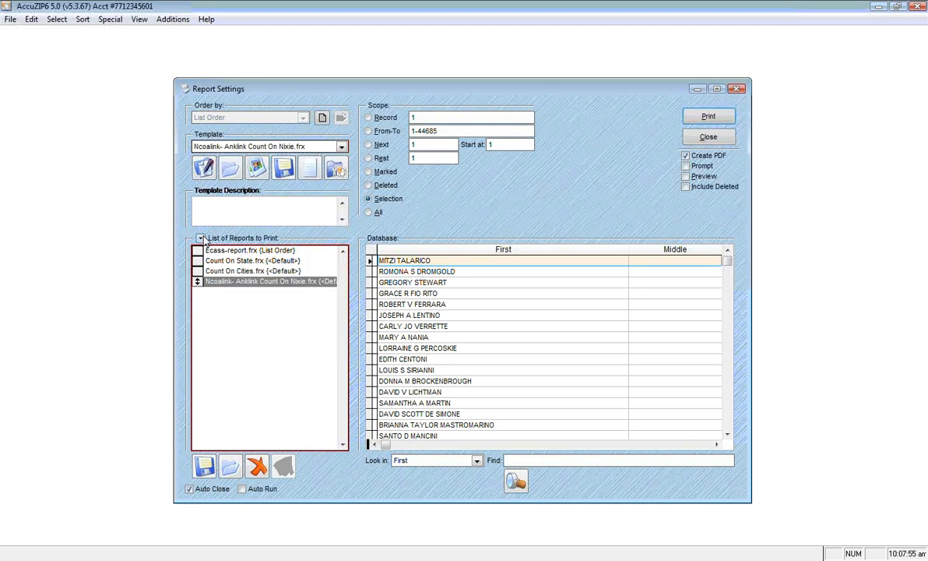
Add the Ncoalink- Anklink Certificate Ytd.frx template to the list of reports to print.
{"action": "left_click", "coordinate": [341, 146]}
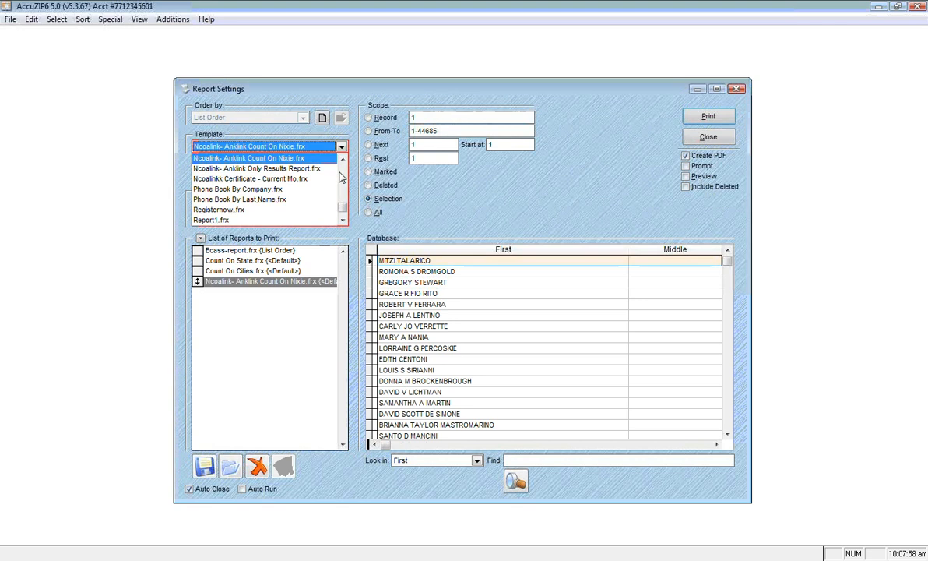
{"action": "left_click", "coordinate": [342, 159]}
{"action": "left_click", "coordinate": [342, 159]}
{"action": "left_click", "coordinate": [342, 160]}
{"action": "left_click", "coordinate": [342, 160]}
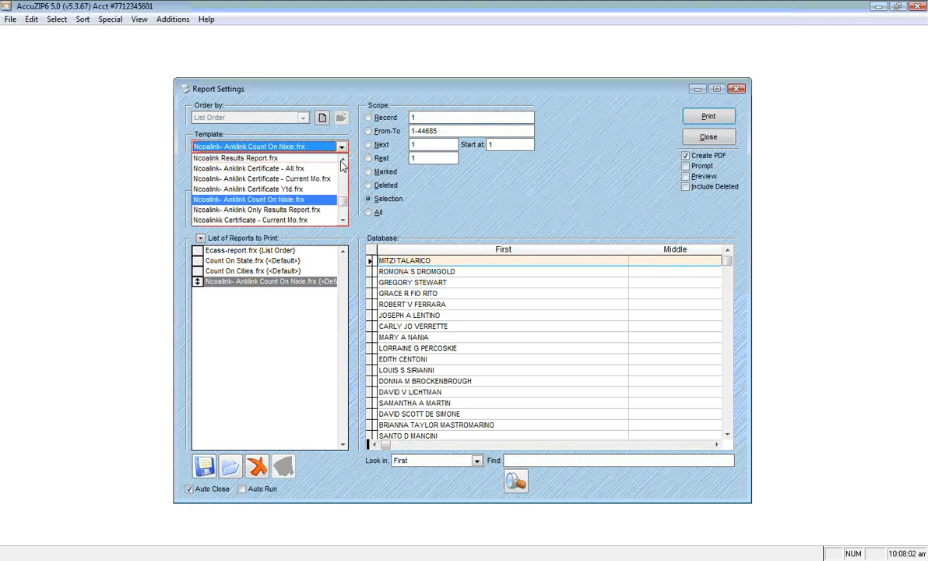
{"action": "left_click", "coordinate": [310, 193]}
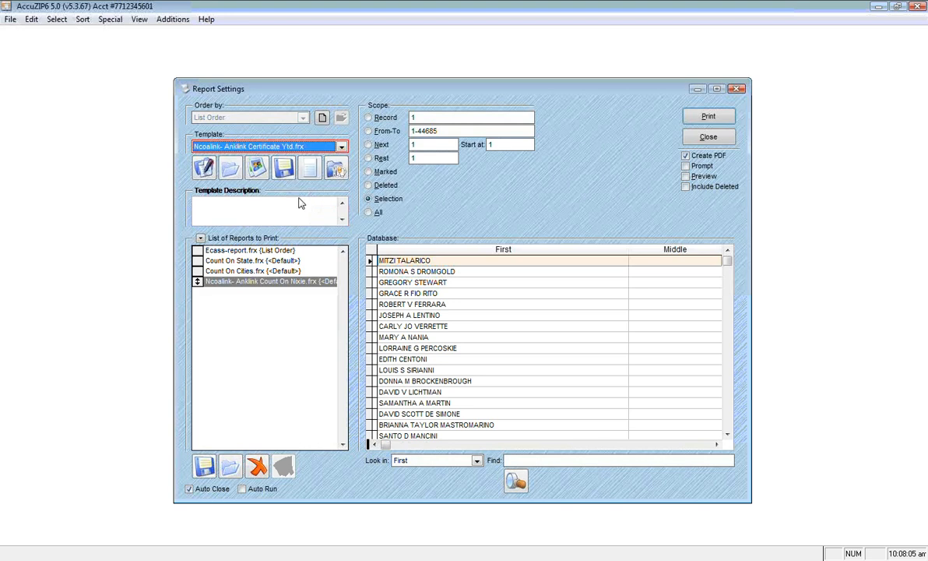
{"action": "left_click", "coordinate": [201, 240]}
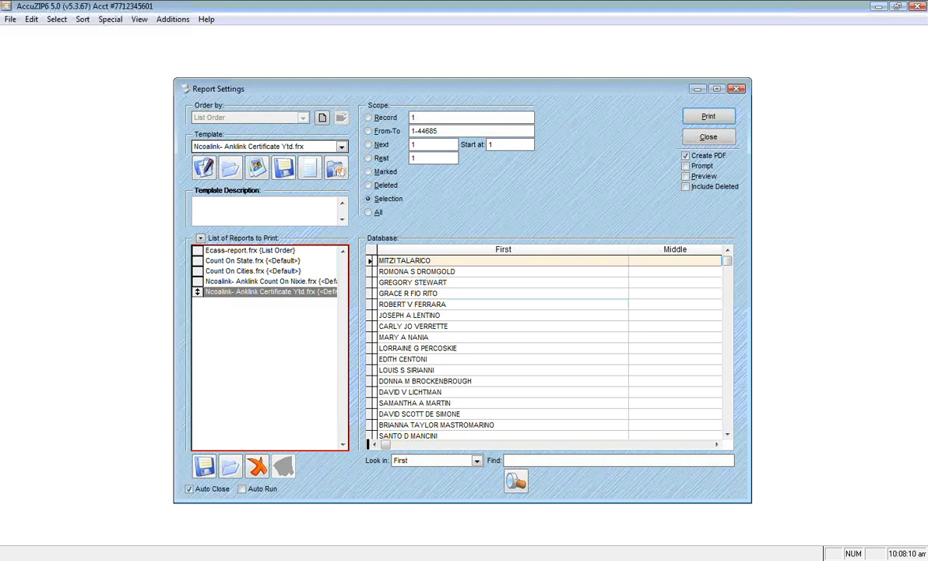
Add the Ncoa-ank Move By Recency.frx template to the list of reports to print.
{"action": "left_click", "coordinate": [341, 147]}
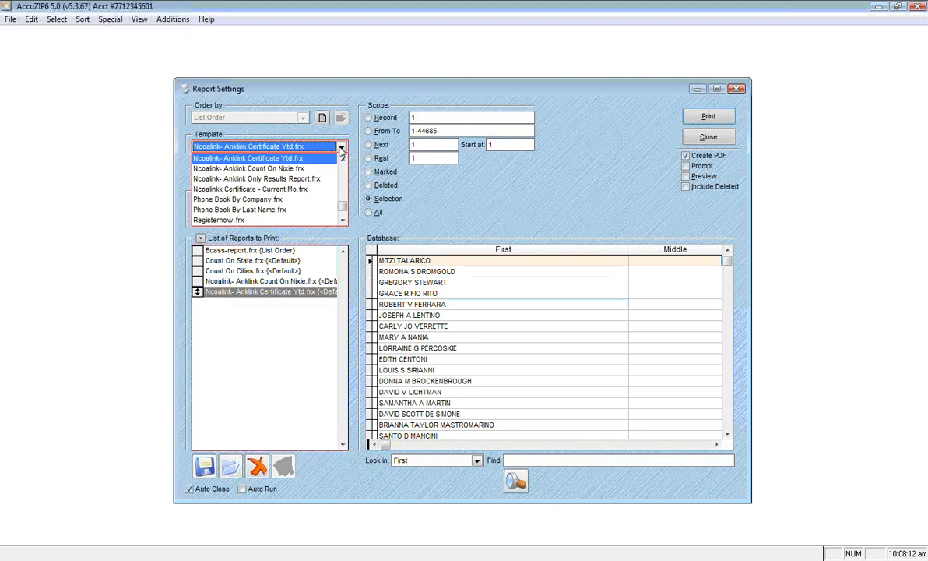
{"action": "scroll", "coordinate": [341, 162], "scroll_direction": "up", "scroll_amount": 2}
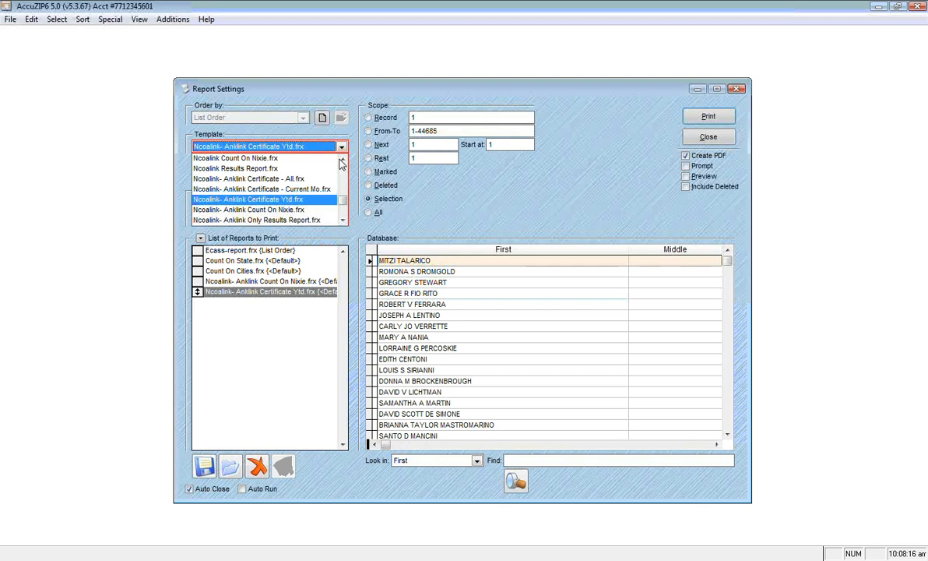
{"action": "left_click", "coordinate": [341, 159]}
{"action": "left_click", "coordinate": [341, 159]}
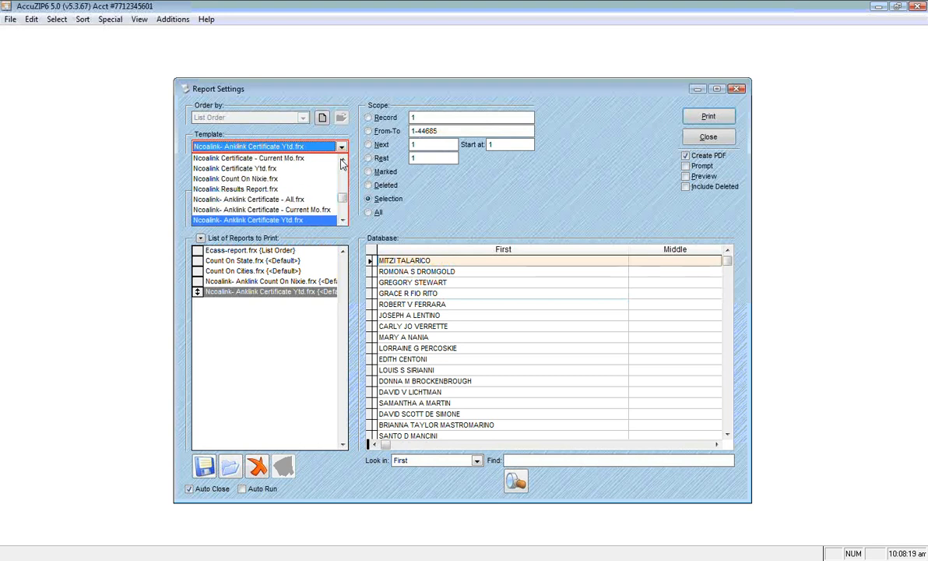
{"action": "left_click", "coordinate": [341, 160]}
{"action": "left_click", "coordinate": [341, 160]}
{"action": "left_click", "coordinate": [342, 159]}
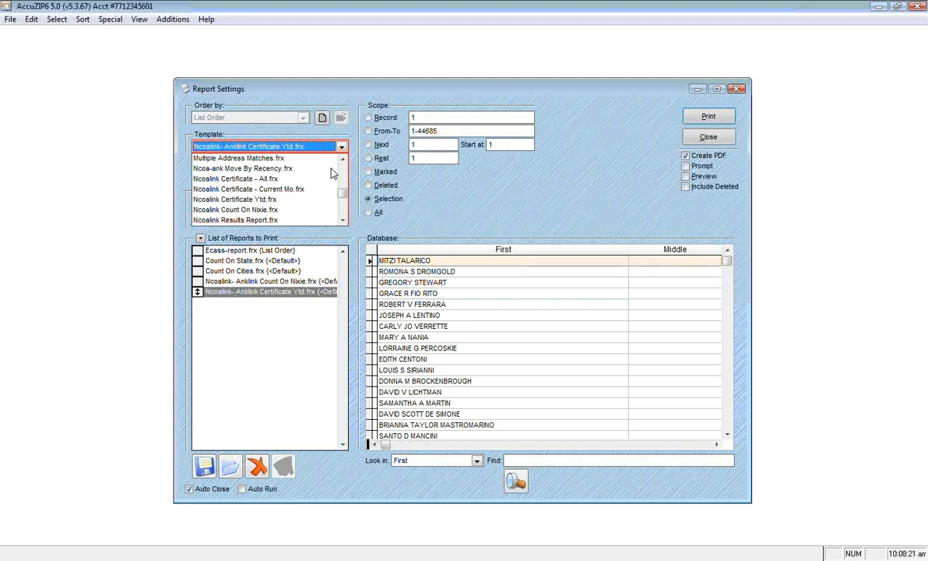
{"action": "left_click", "coordinate": [296, 169]}
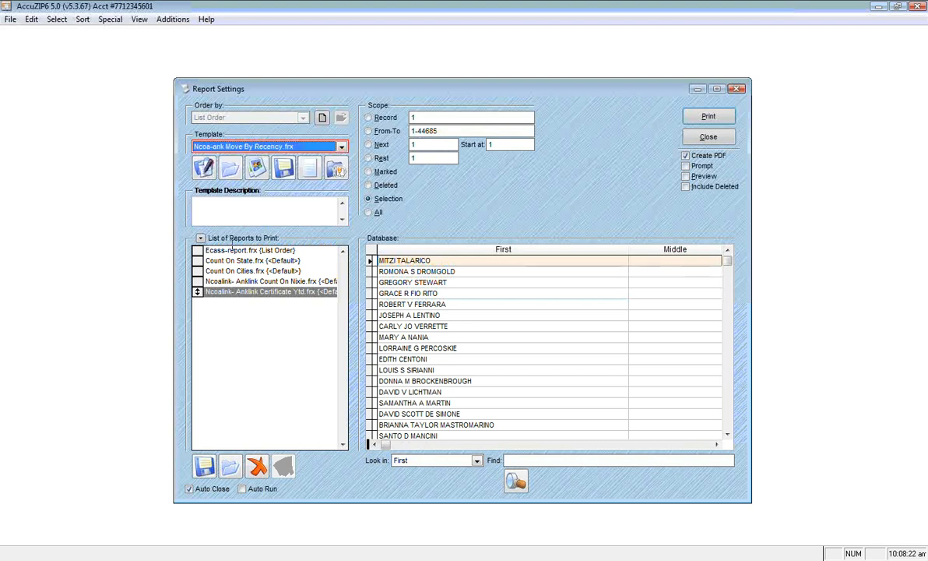
{"action": "left_click", "coordinate": [200, 238]}
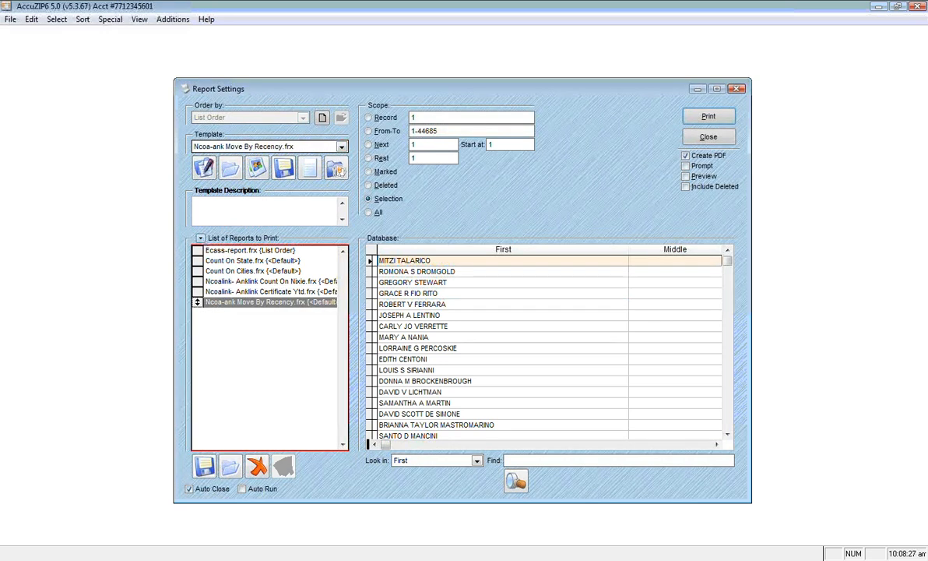
Save the list of reports as My Standard Report Set in the Batch folder and print the reports to PDF.
{"action": "left_click", "coordinate": [203, 467]}
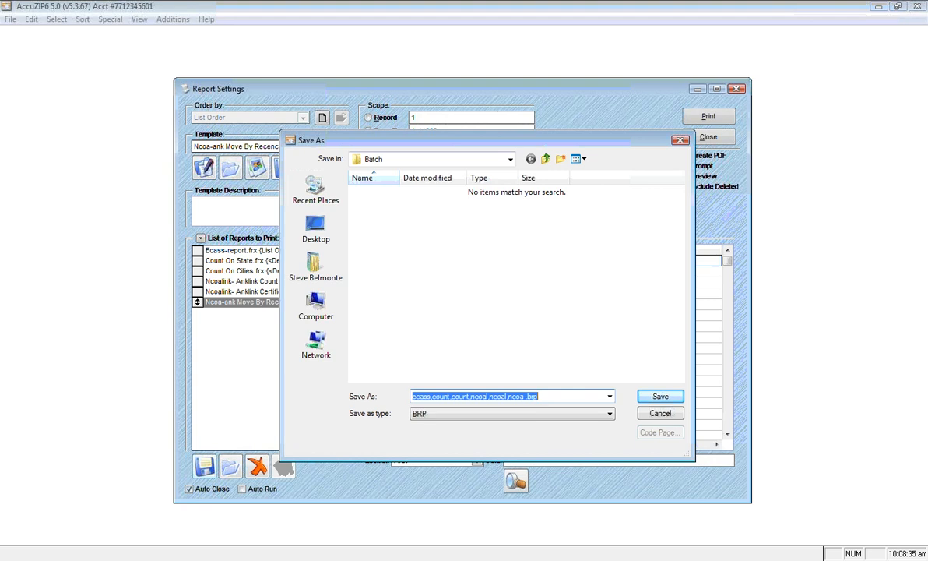
{"action": "type", "text": "My St"}
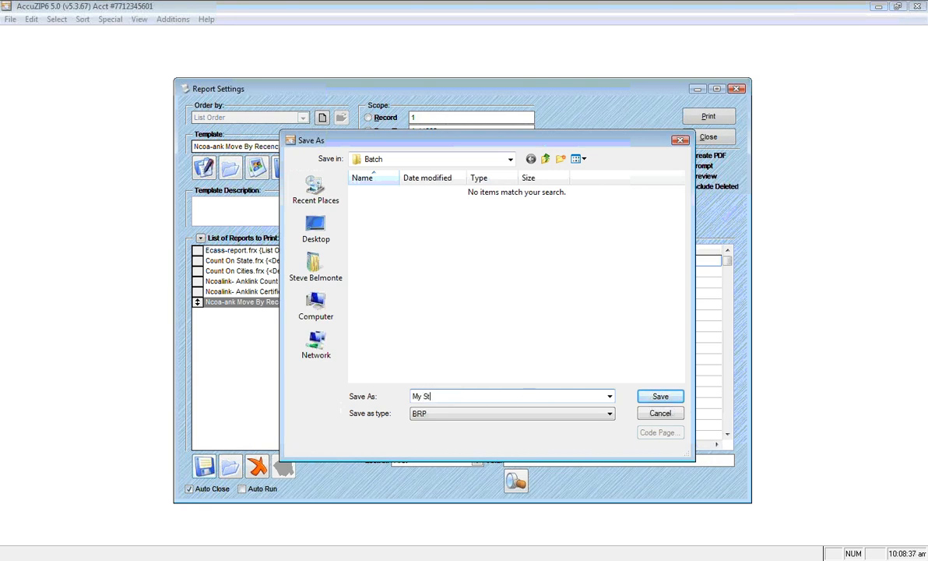
{"action": "type", "text": "andard Report Set"}
{"action": "left_click", "coordinate": [659, 399]}
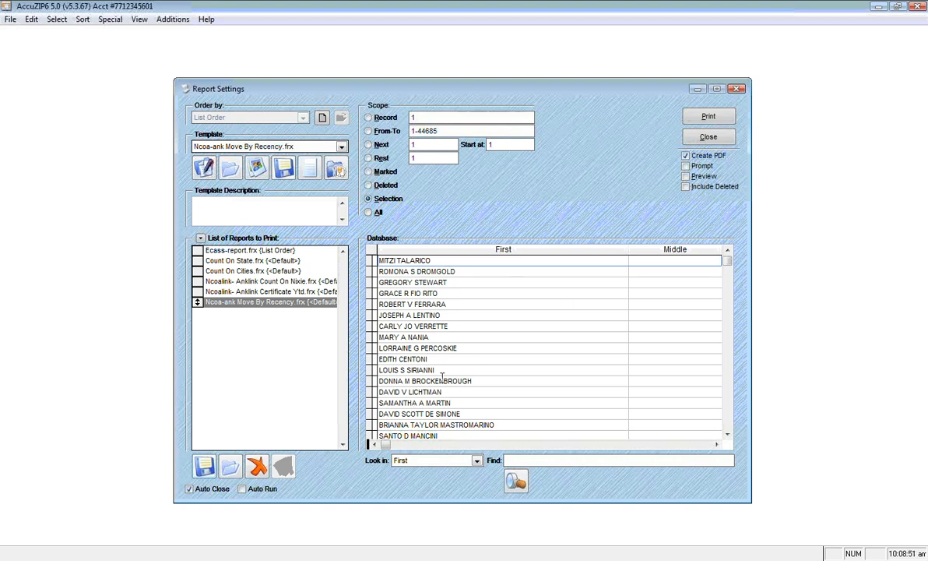
{"action": "left_click", "coordinate": [706, 117]}
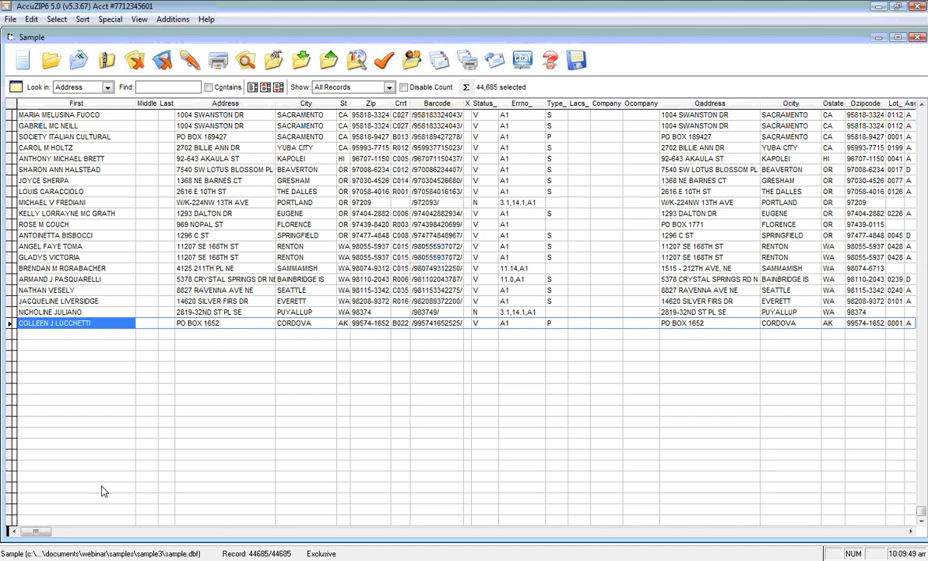
Switch to Windows Explorer and open Sample eReports.pdf from the Documents\Webinar\Samples\Sample3 folder.
{"action": "right_click", "coordinate": [21, 560]}
{"action": "left_click", "coordinate": [51, 451]}
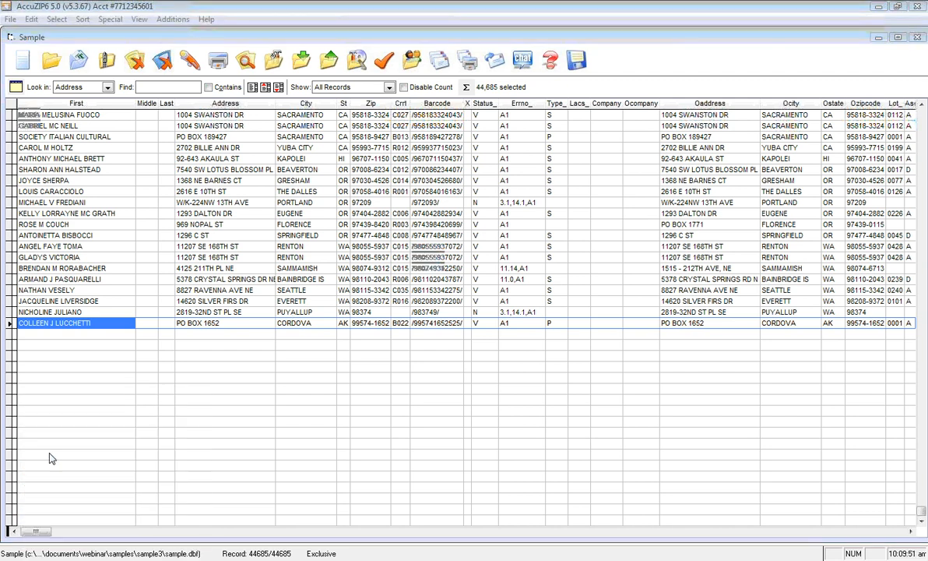
{"action": "left_click", "coordinate": [211, 117]}
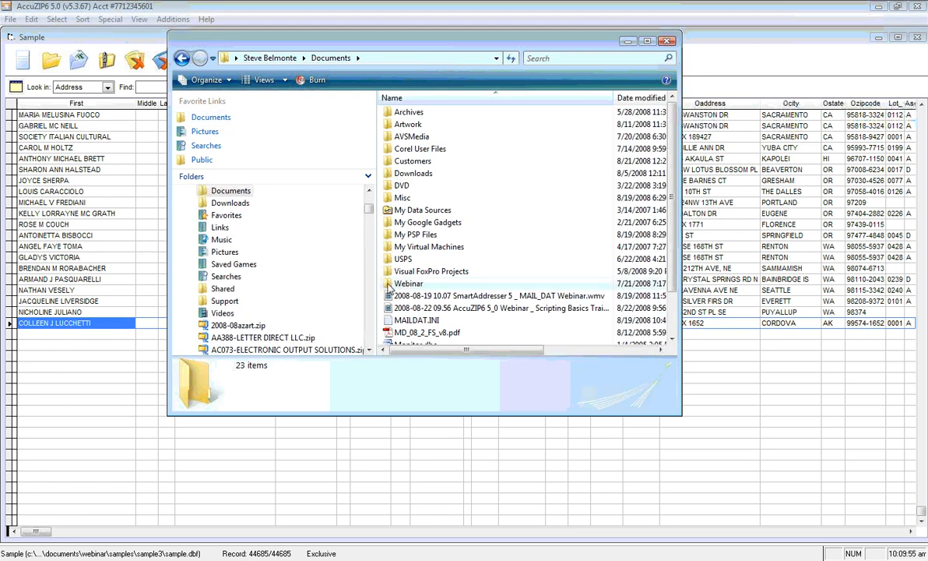
{"action": "double_click", "coordinate": [398, 284]}
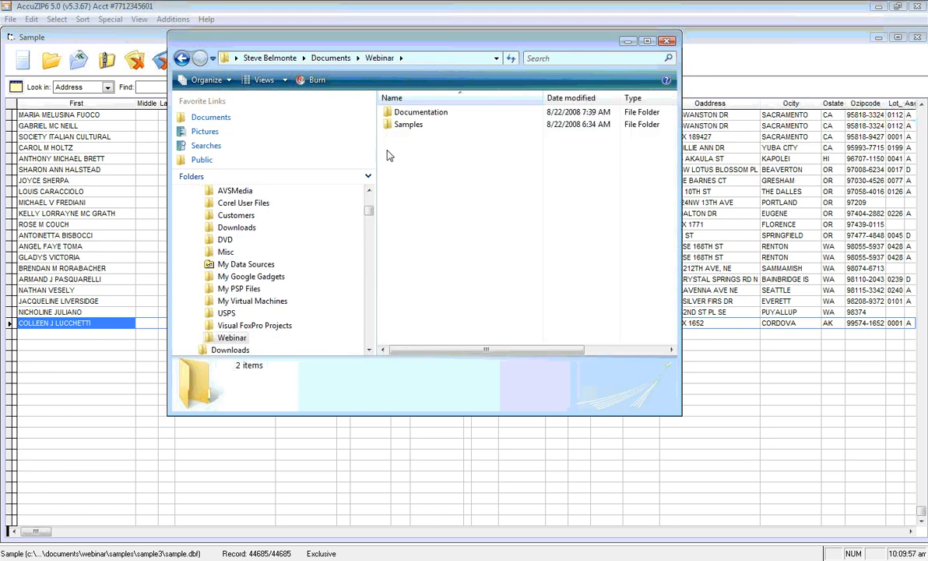
{"action": "double_click", "coordinate": [401, 123]}
{"action": "double_click", "coordinate": [406, 186]}
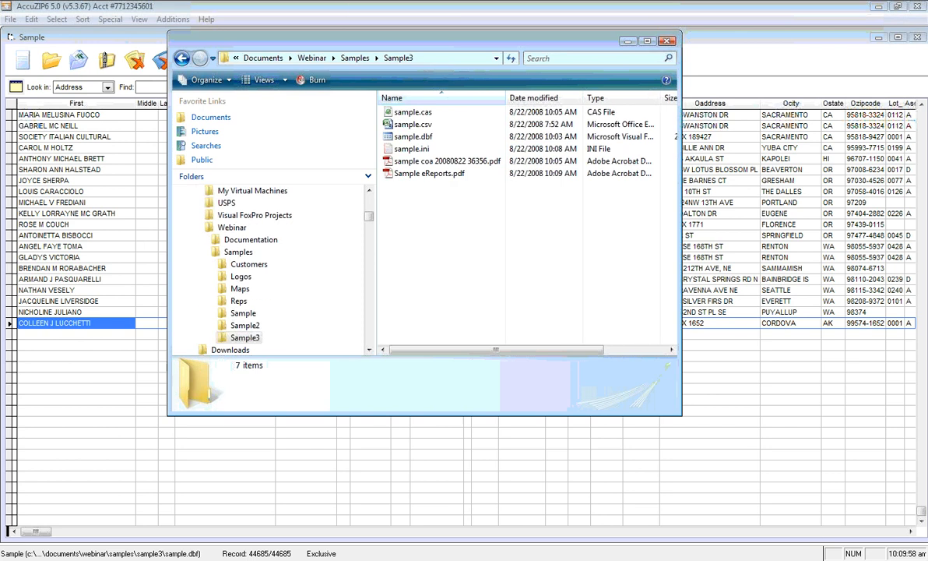
{"action": "left_click_drag", "start_coordinate": [364, 43], "coordinate": [271, 99]}
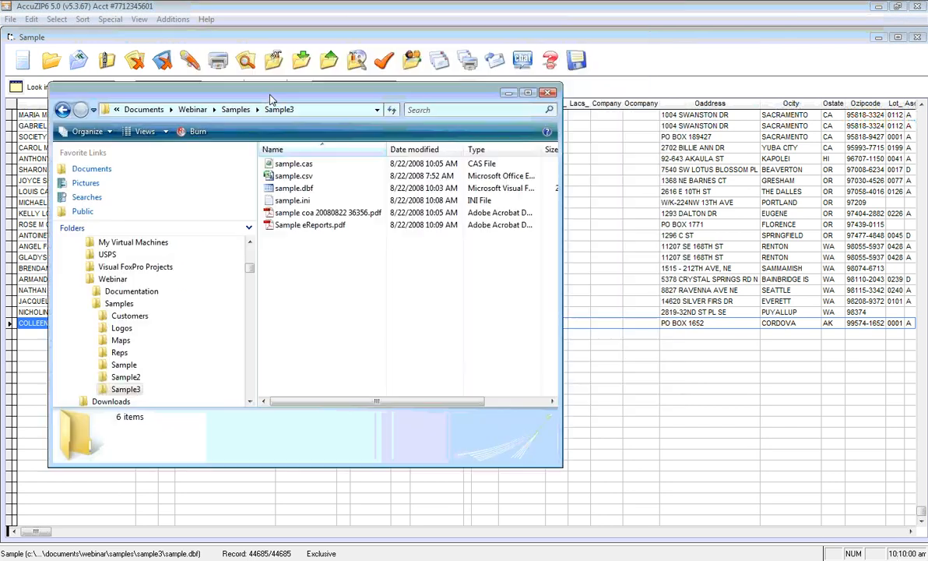
{"action": "left_click", "coordinate": [273, 225]}
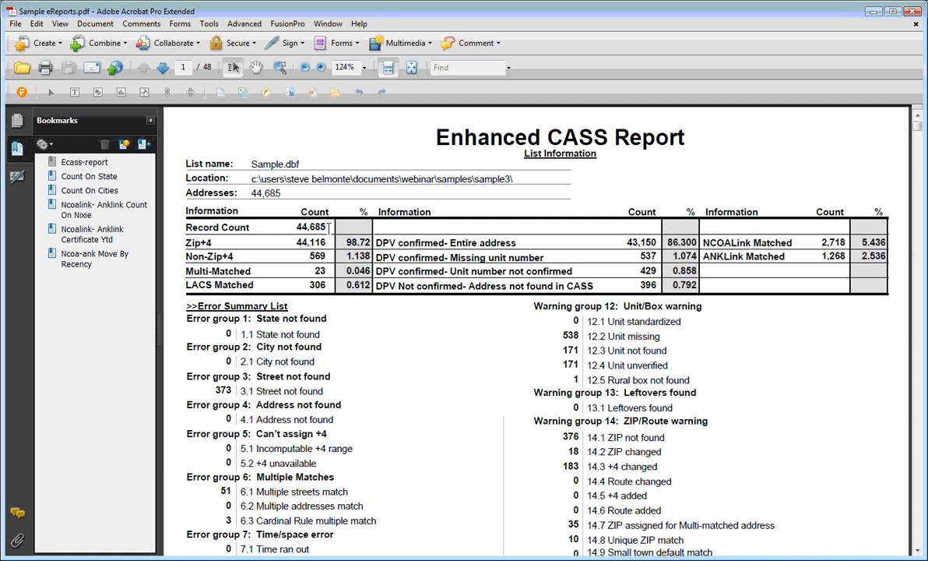
Review the error and warning summaries of the Enhanced CASS Report and the Ncoa-ank Move By Recency report.
{"action": "scroll", "coordinate": [414, 345], "scroll_direction": "down", "scroll_amount": 3}
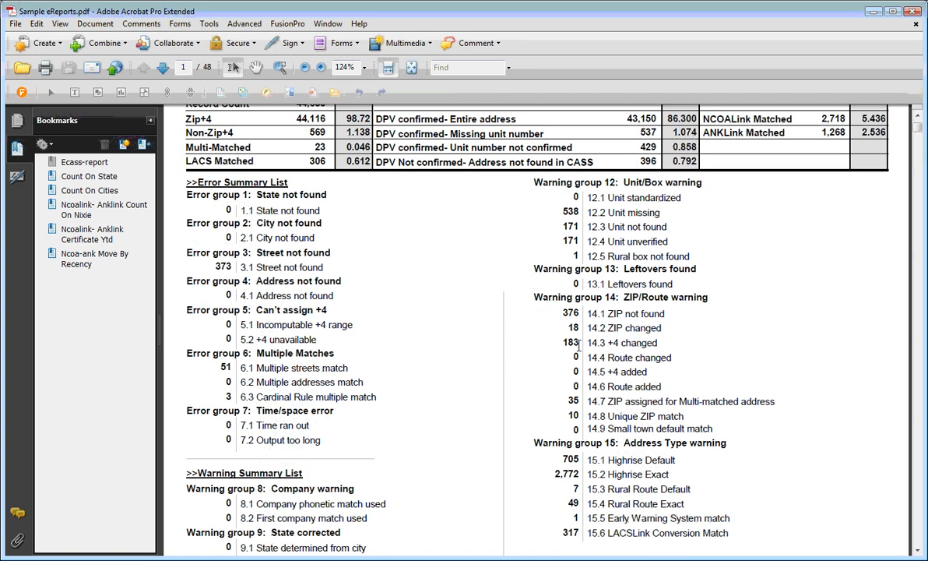
{"action": "scroll", "coordinate": [579, 343], "scroll_direction": "down", "scroll_amount": 3}
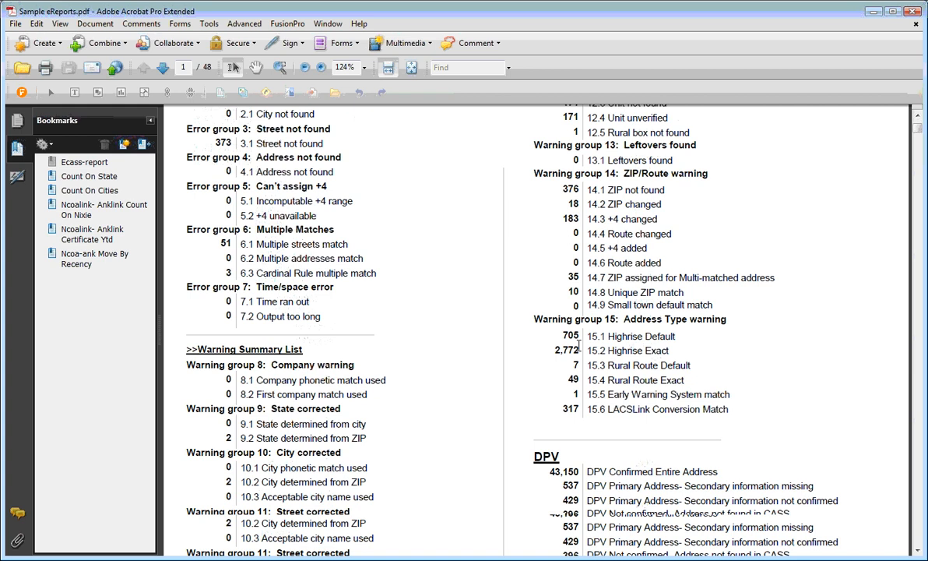
{"action": "left_click", "coordinate": [94, 258]}
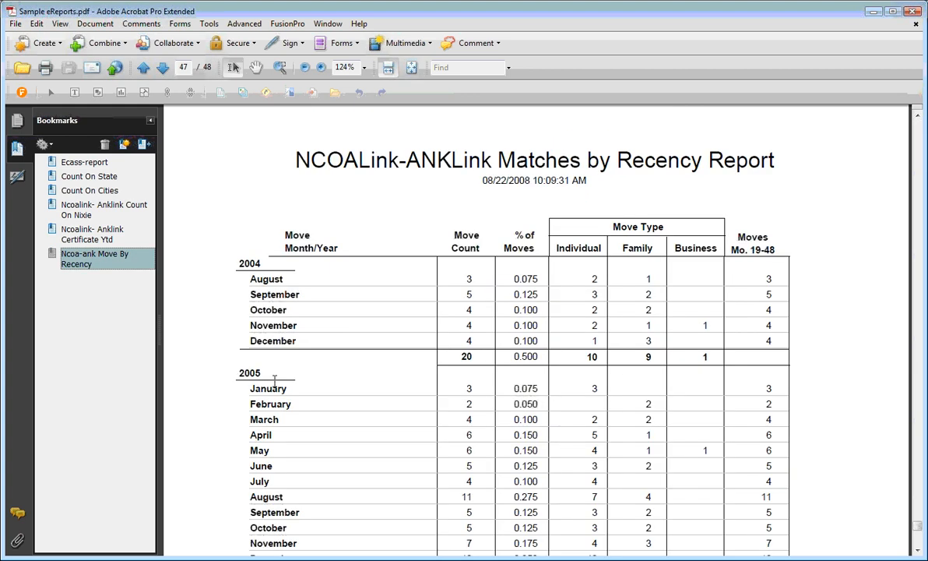
{"action": "scroll", "coordinate": [264, 366], "scroll_direction": "down", "scroll_amount": 5}
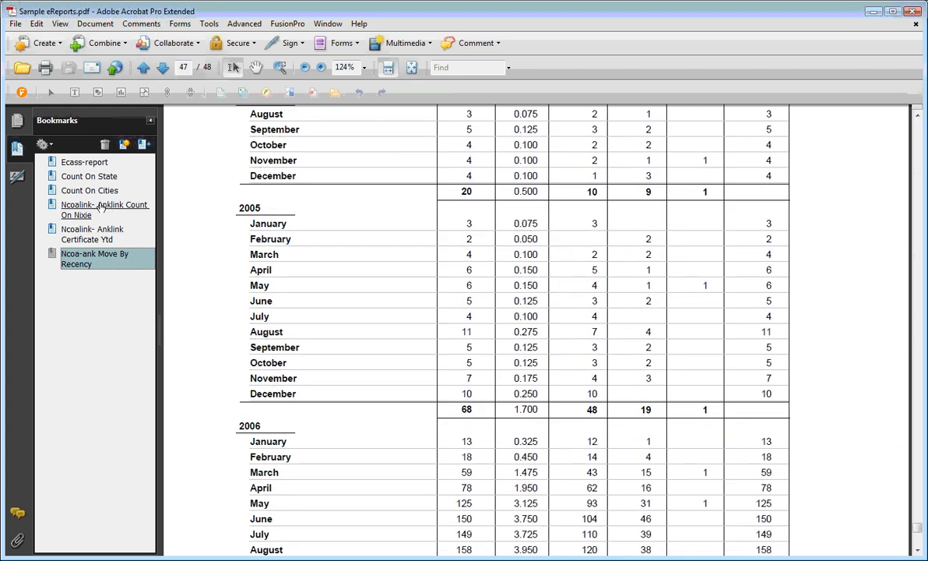
Close the PDF report and file window to return to AccuZIP6, and search the Sample list for duplicates, mailing one piece per person.
{"action": "left_click", "coordinate": [913, 14]}
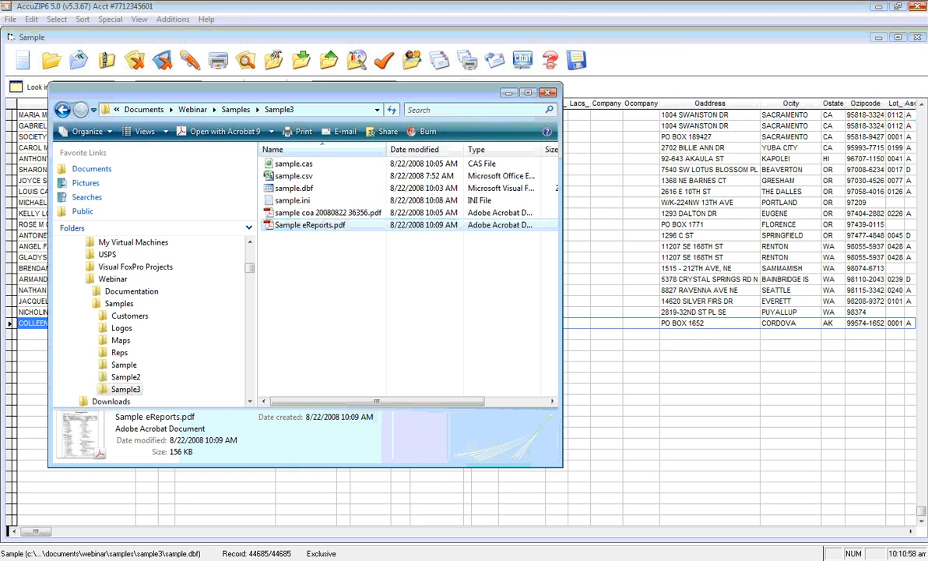
{"action": "left_click", "coordinate": [650, 53]}
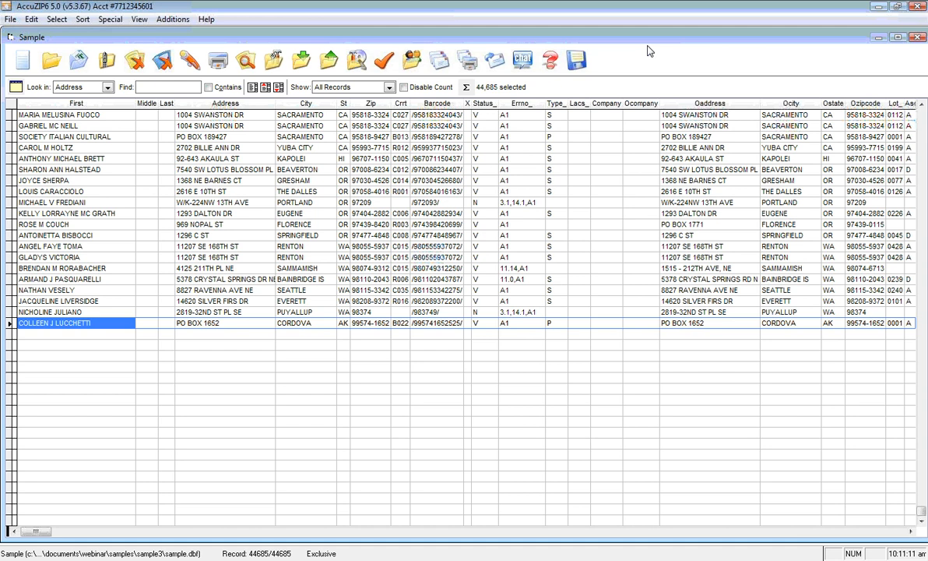
{"action": "left_click", "coordinate": [412, 60]}
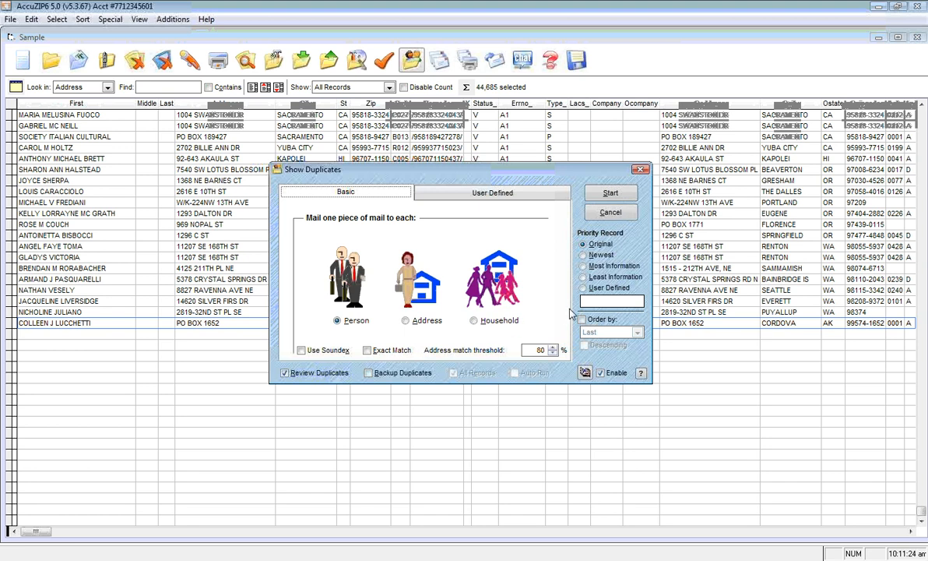
{"action": "left_click", "coordinate": [612, 194]}
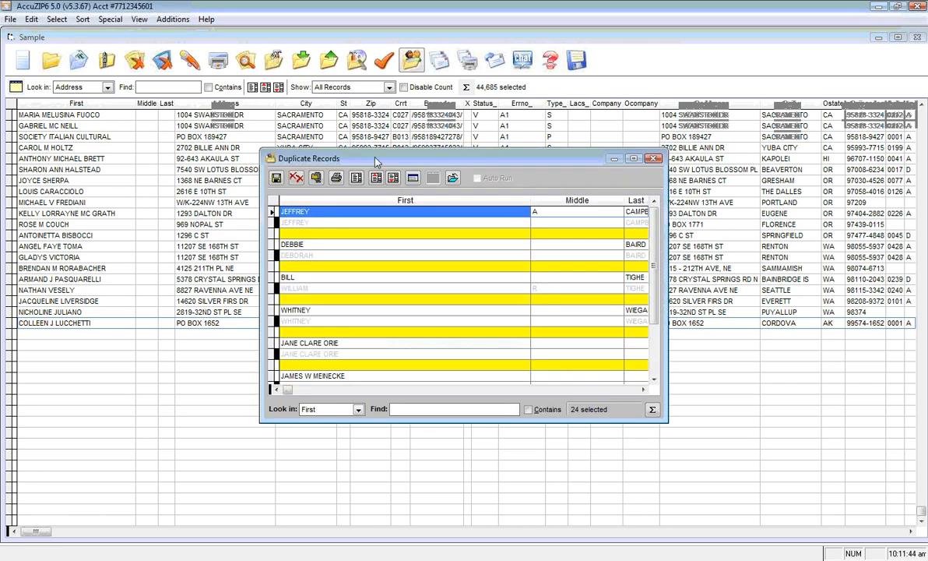
{"action": "left_click", "coordinate": [633, 159]}
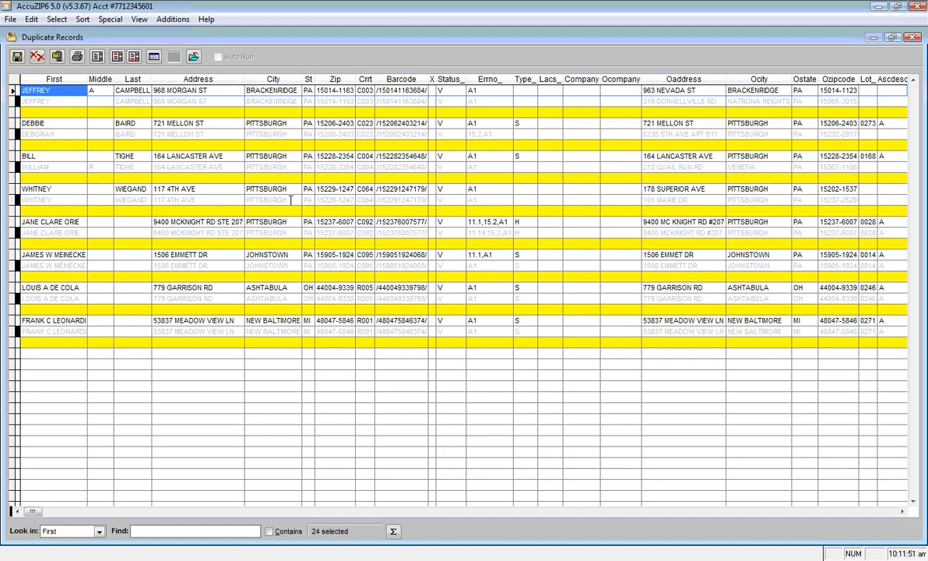
Compare the first, middle and last names of the records in the second and third duplicate groups.
{"action": "left_click", "coordinate": [46, 123]}
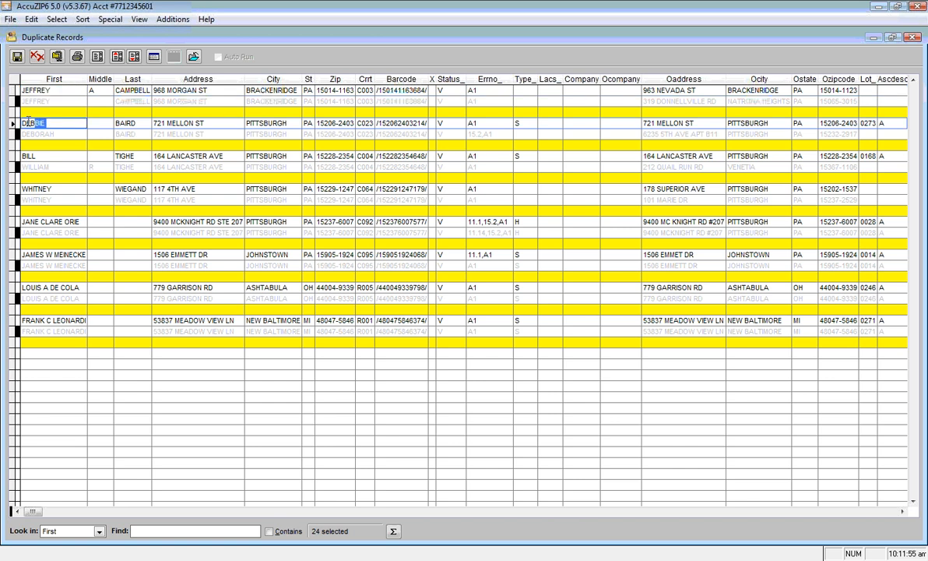
{"action": "key", "text": "Down"}
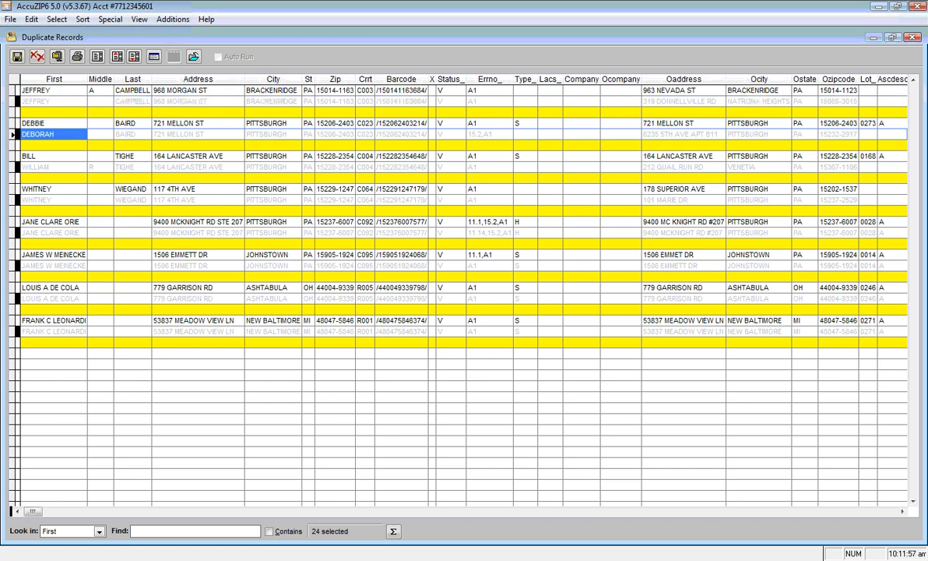
{"action": "key", "text": "Down"}
{"action": "key", "text": "Down"}
{"action": "key", "text": "Down"}
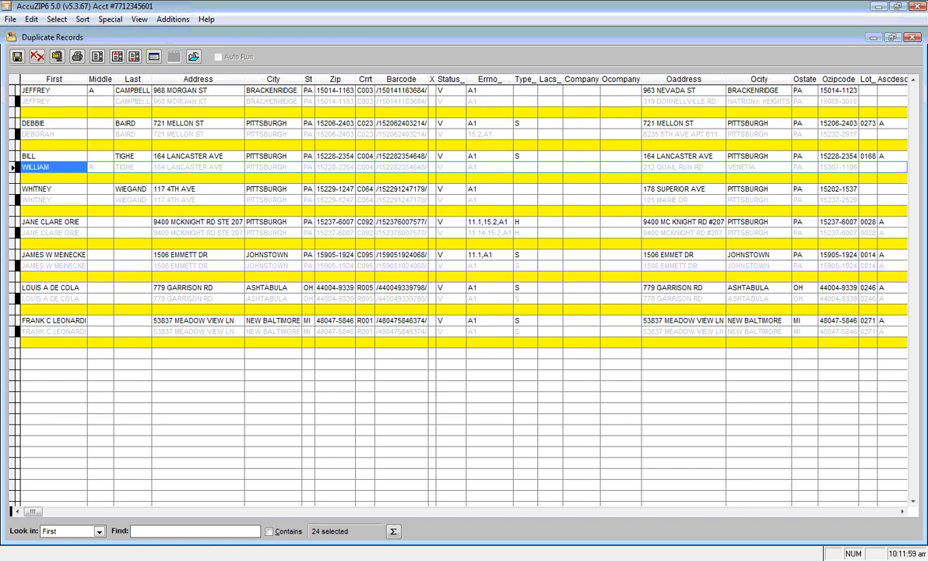
{"action": "key", "text": "Up"}
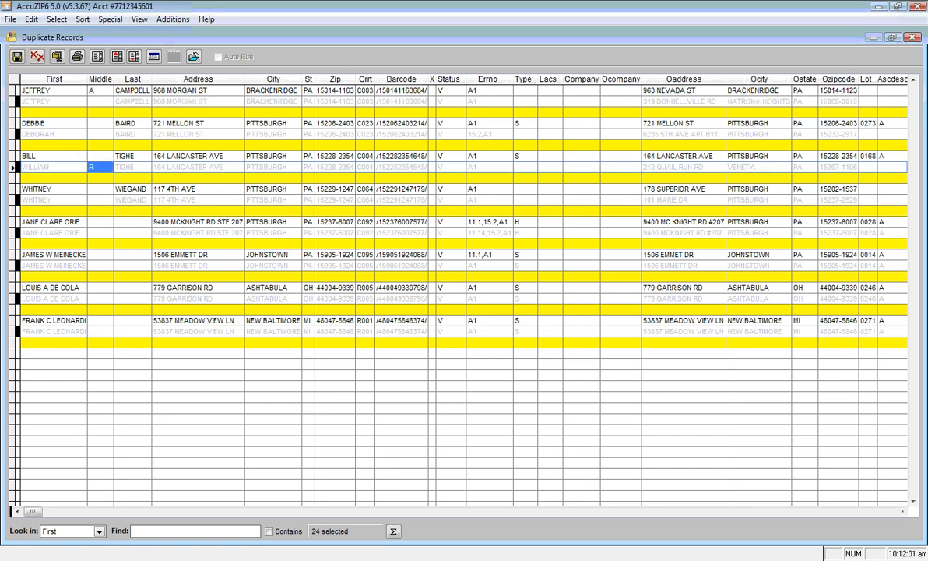
{"action": "key", "text": "Right"}
{"action": "key", "text": "Right"}
{"action": "key", "text": "Right"}
{"action": "key", "text": "Left"}
{"action": "key", "text": "Left"}
{"action": "key", "text": "Left"}
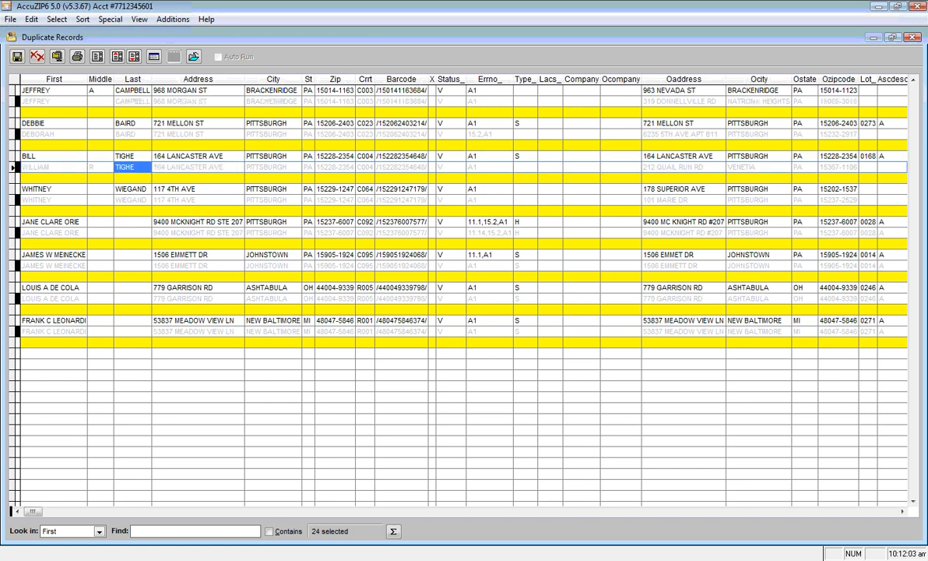
{"action": "key", "text": "Down"}
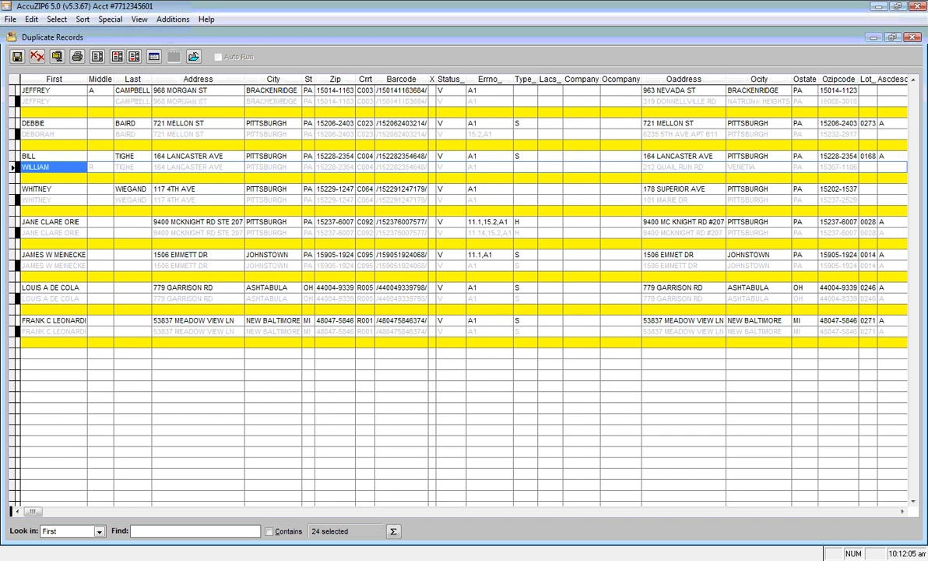
{"action": "key", "text": "Up"}
{"action": "key", "text": "Down"}
{"action": "key", "text": "Up"}
{"action": "key", "text": "Down"}
{"action": "key", "text": "Up"}
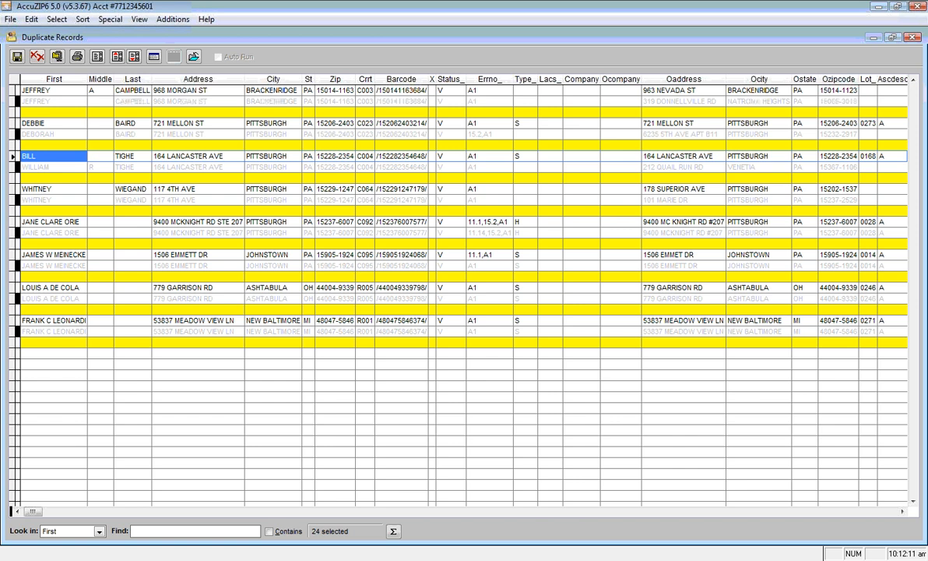
Compare the original addresses in the Oaddress field for the two records in the third duplicate group.
{"action": "key", "text": "Right"}
{"action": "key", "text": "Right"}
{"action": "key", "text": "Right"}
{"action": "key", "text": "Right"}
{"action": "key", "text": "Right"}
{"action": "key", "text": "Right"}
{"action": "key", "text": "Right"}
{"action": "key", "text": "Right"}
{"action": "key", "text": "Right"}
{"action": "key", "text": "Right"}
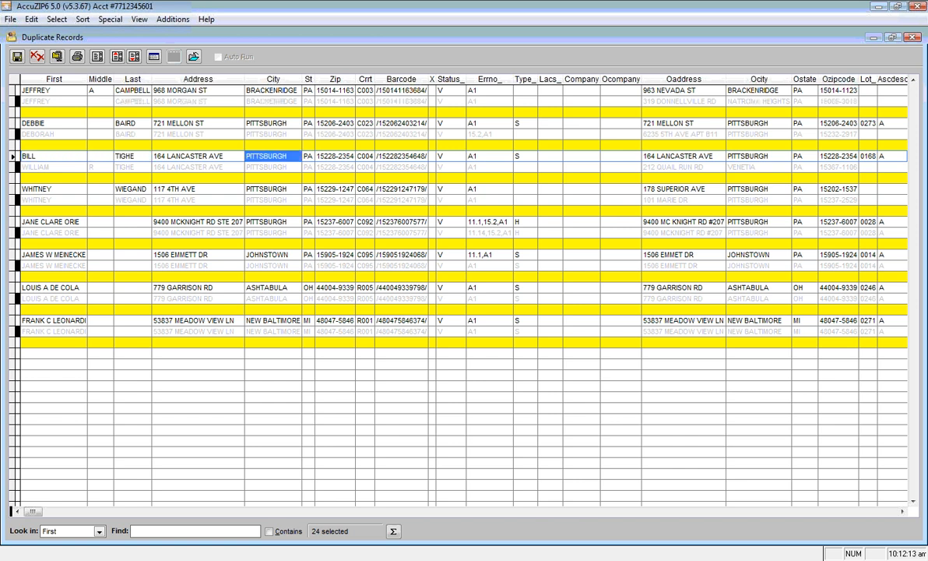
{"action": "key", "text": "Right"}
{"action": "key", "text": "Right"}
{"action": "key", "text": "Right"}
{"action": "key", "text": "Right"}
{"action": "key", "text": "Right"}
{"action": "key", "text": "Right"}
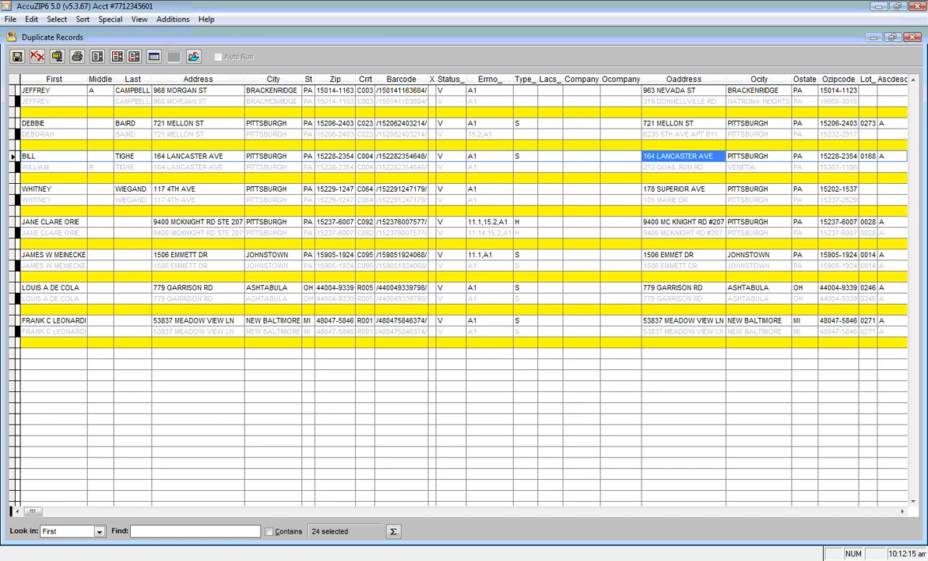
{"action": "key", "text": "Down"}
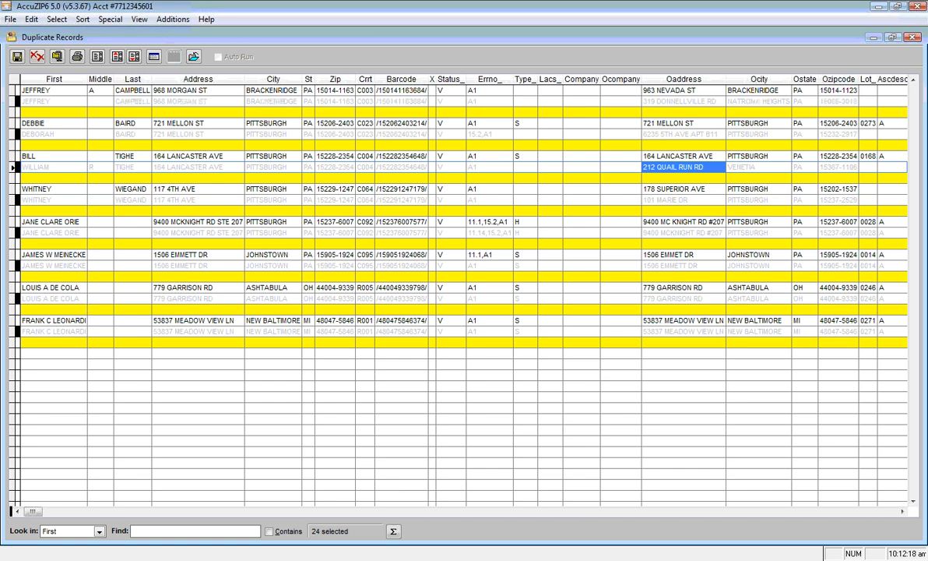
{"action": "left_click", "coordinate": [683, 157]}
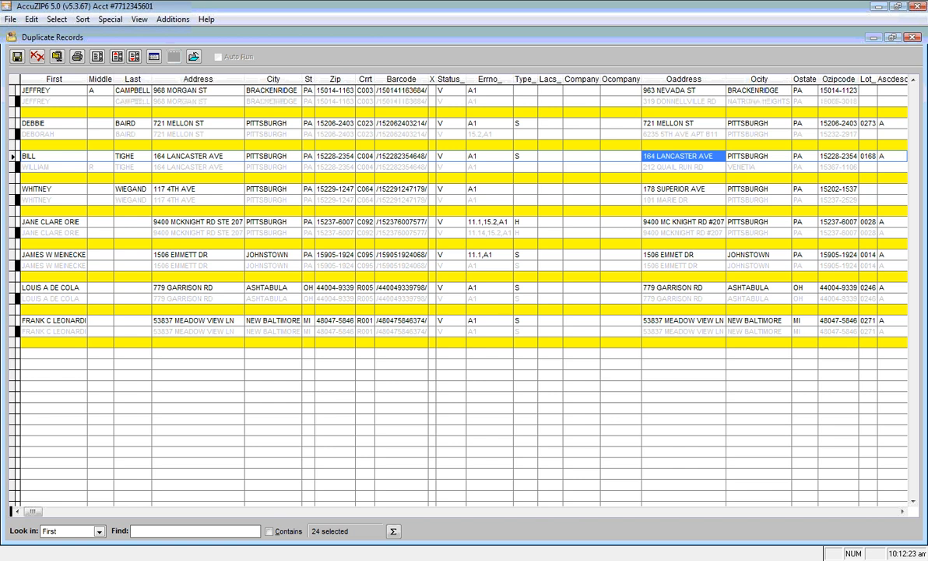
Compare the original addresses in the Oaddress field within the second and first duplicate groups.
{"action": "key", "text": "Up"}
{"action": "key", "text": "Up"}
{"action": "key", "text": "Up"}
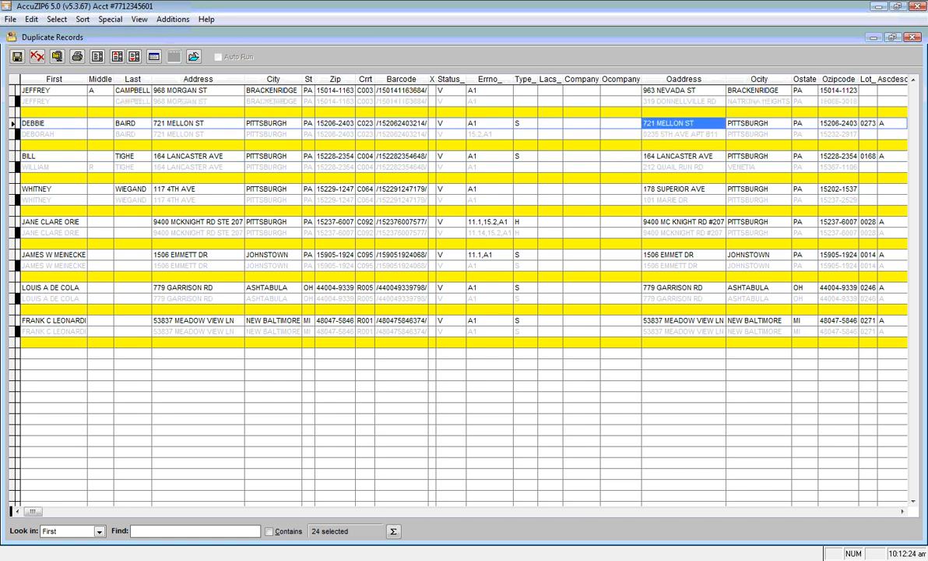
{"action": "key", "text": "Down"}
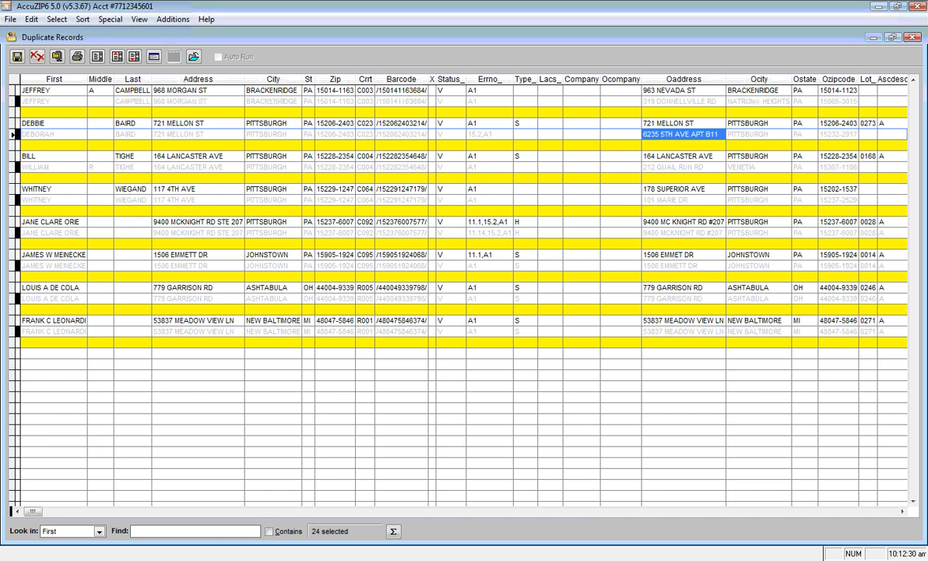
{"action": "key", "text": "Up"}
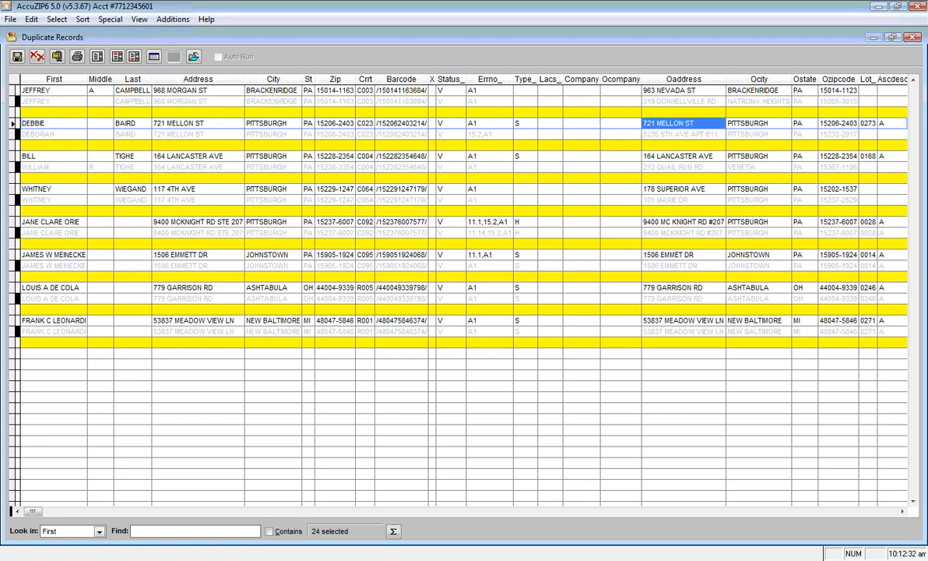
{"action": "key", "text": "Up"}
{"action": "key", "text": "Up"}
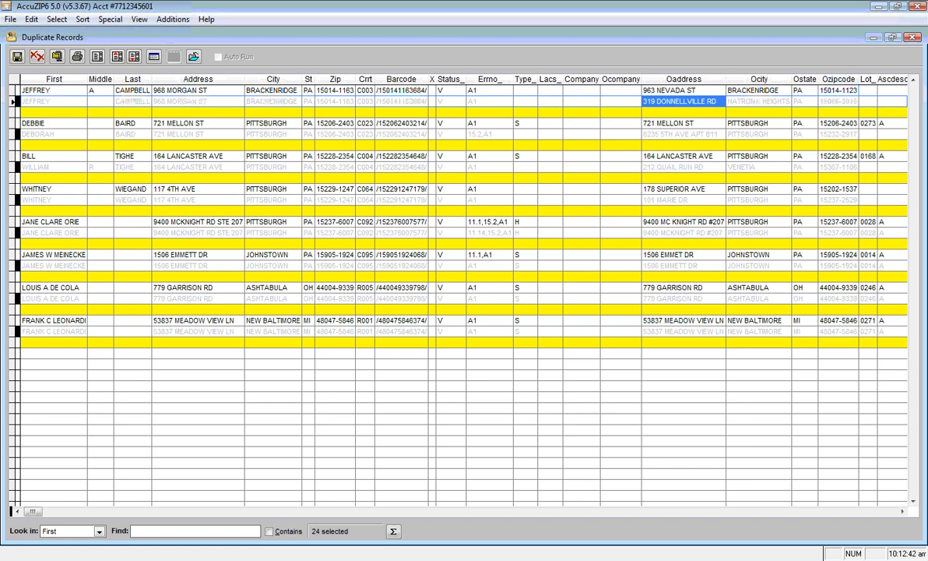
{"action": "left_click", "coordinate": [676, 91]}
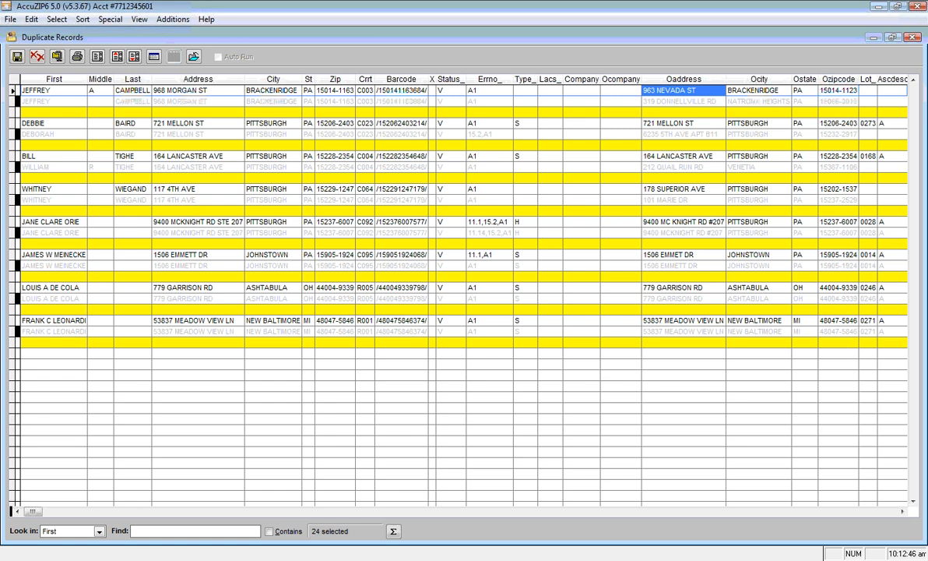
Examine the first duplicate record's fields from its original address back to its first name.
{"action": "key", "text": "Left"}
{"action": "key", "text": "Left"}
{"action": "key", "text": "Left"}
{"action": "key", "text": "Left"}
{"action": "key", "text": "Left"}
{"action": "key", "text": "Left"}
{"action": "key", "text": "Left"}
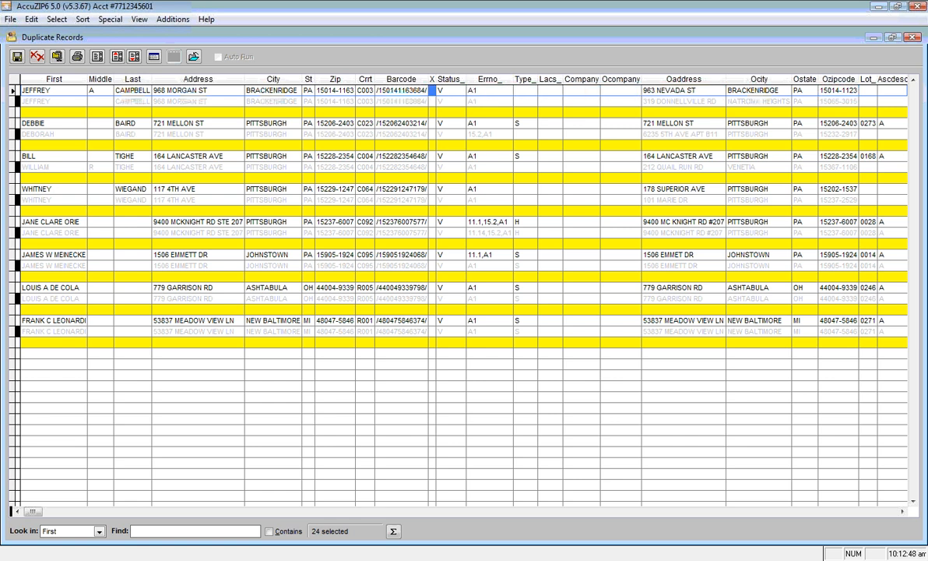
{"action": "key", "text": "Left"}
{"action": "key", "text": "Left"}
{"action": "key", "text": "Left"}
{"action": "key", "text": "Left"}
{"action": "key", "text": "Left"}
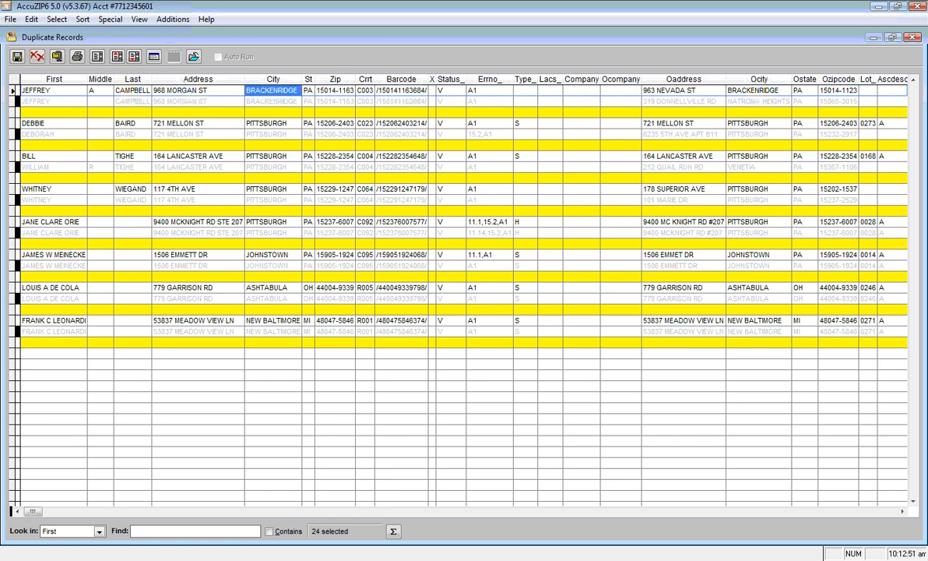
{"action": "key", "text": "Left"}
{"action": "key", "text": "Left"}
{"action": "key", "text": "Left"}
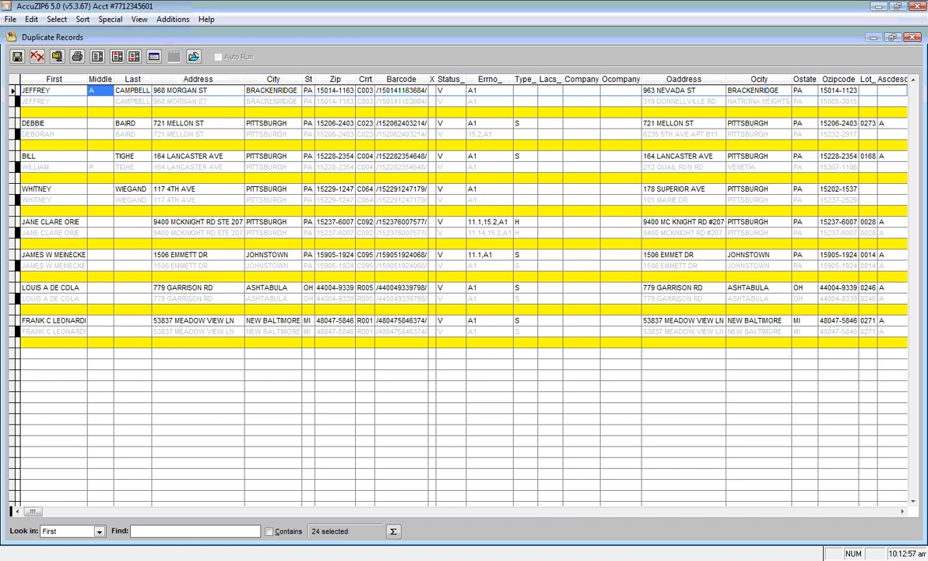
{"action": "left_click", "coordinate": [54, 91]}
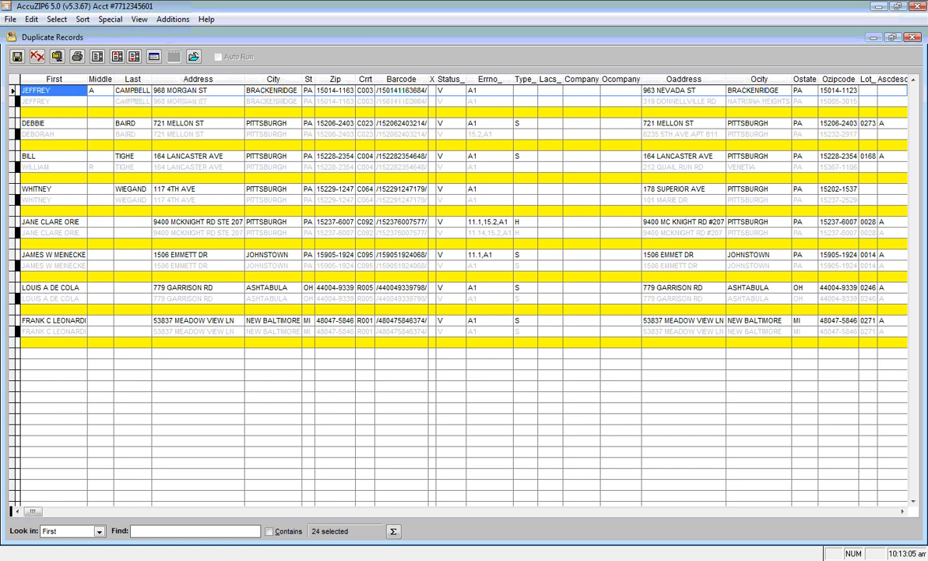
Compare the first names of the matched records within the first three duplicate groups.
{"action": "key", "text": "Down"}
{"action": "key", "text": "Down"}
{"action": "key", "text": "Down"}
{"action": "key", "text": "Up"}
{"action": "key", "text": "Up"}
{"action": "key", "text": "Up"}
{"action": "key", "text": "Down"}
{"action": "key", "text": "Down"}
{"action": "key", "text": "Down"}
{"action": "key", "text": "Down"}
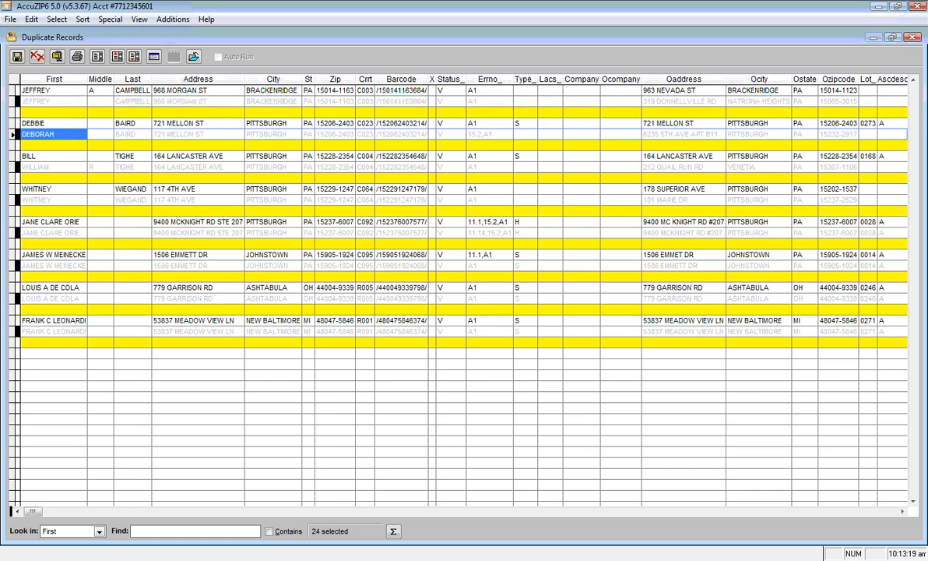
{"action": "key", "text": "Down"}
{"action": "key", "text": "Down"}
{"action": "key", "text": "Down"}
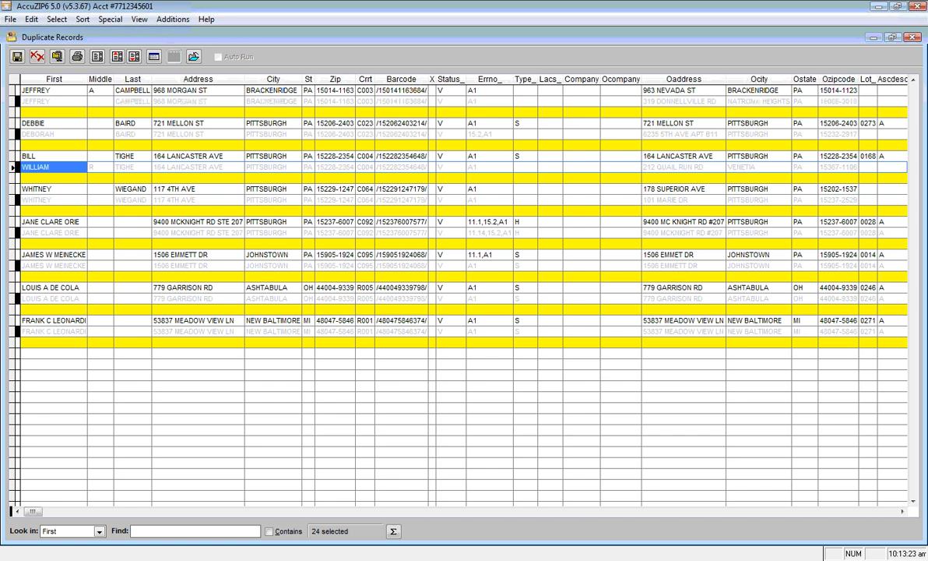
Save the duplicate results to the Sample list so the duplicate records are flagged for deletion.
{"action": "left_click", "coordinate": [16, 57]}
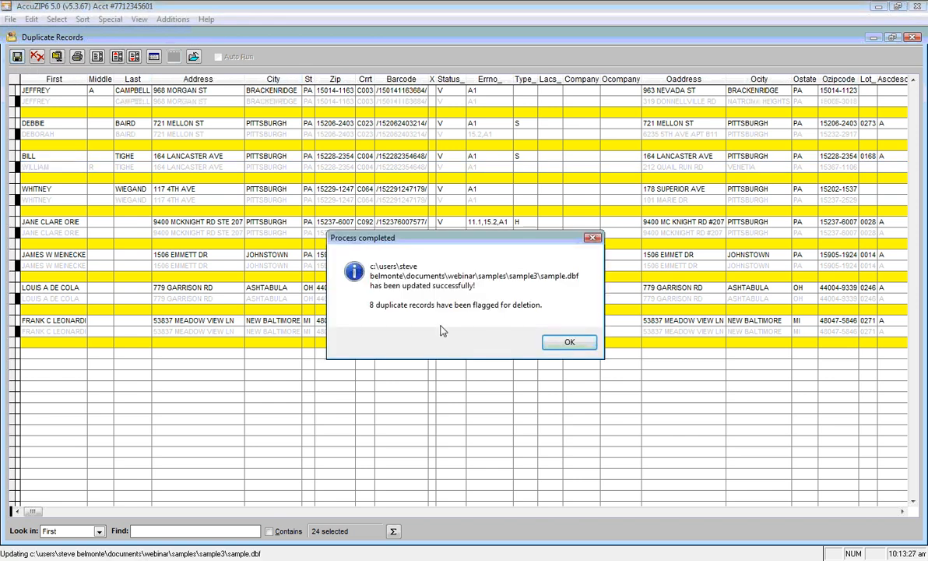
{"action": "left_click", "coordinate": [569, 343]}
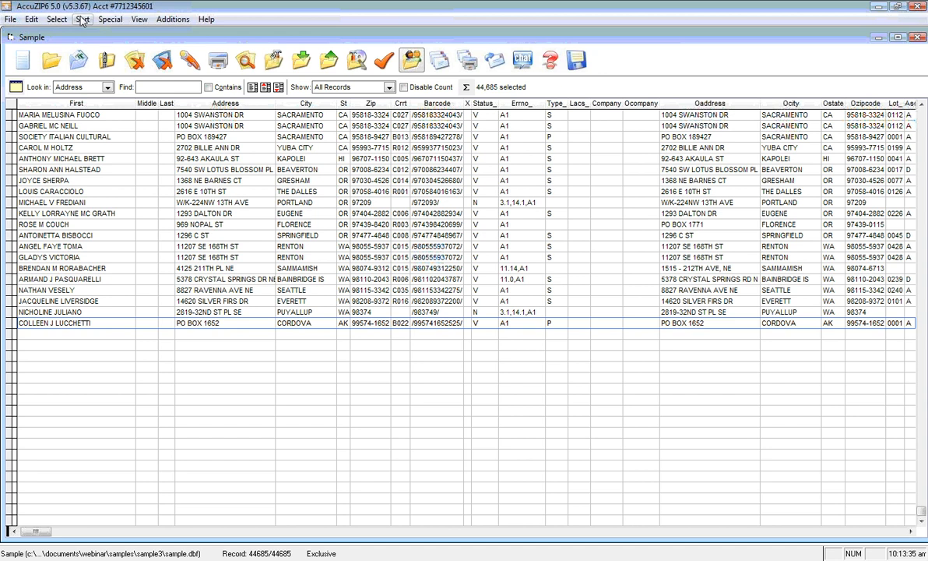
Show only the deliverable records that are DPV confirmed for the entire address.
{"action": "left_click", "coordinate": [56, 19]}
{"action": "mouse_move", "coordinate": [75, 77]}
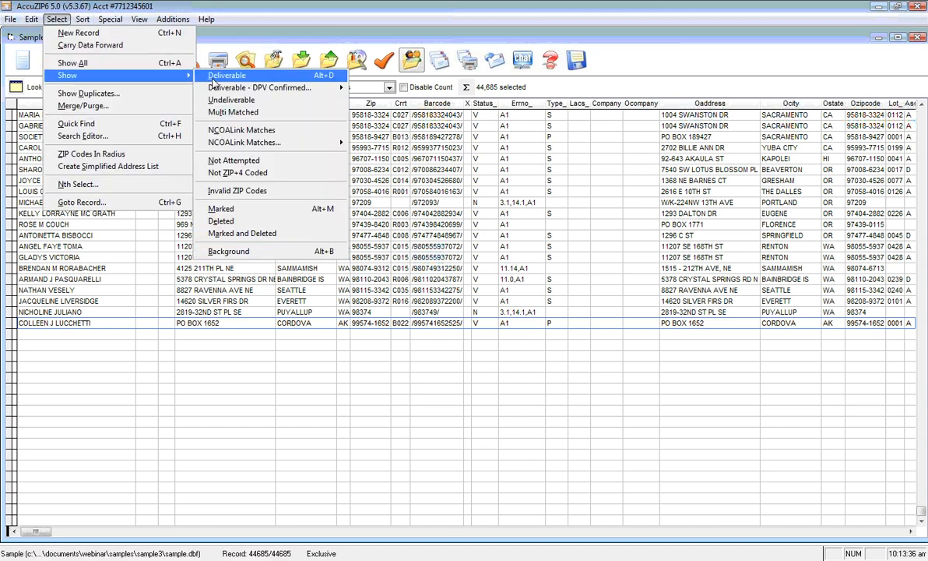
{"action": "mouse_move", "coordinate": [245, 88]}
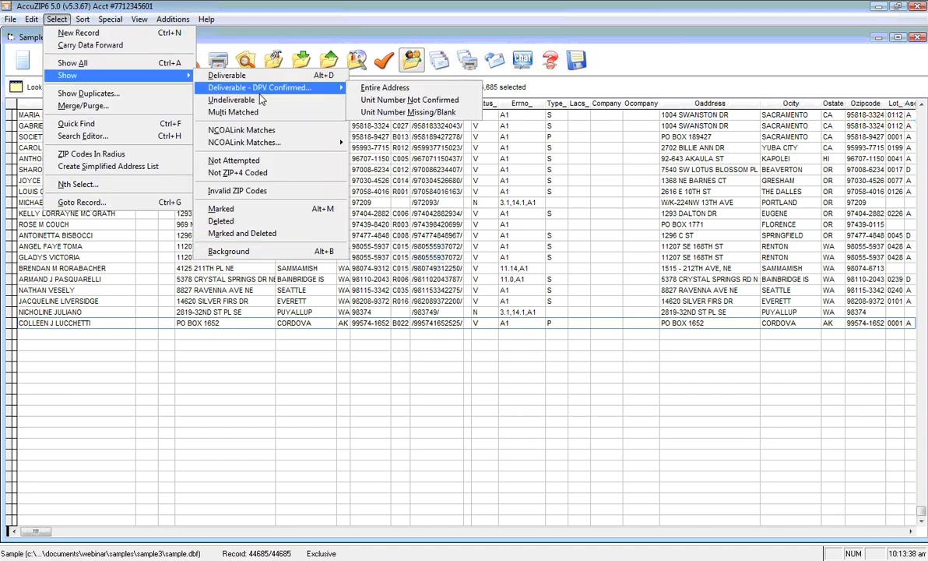
{"action": "left_click", "coordinate": [364, 91]}
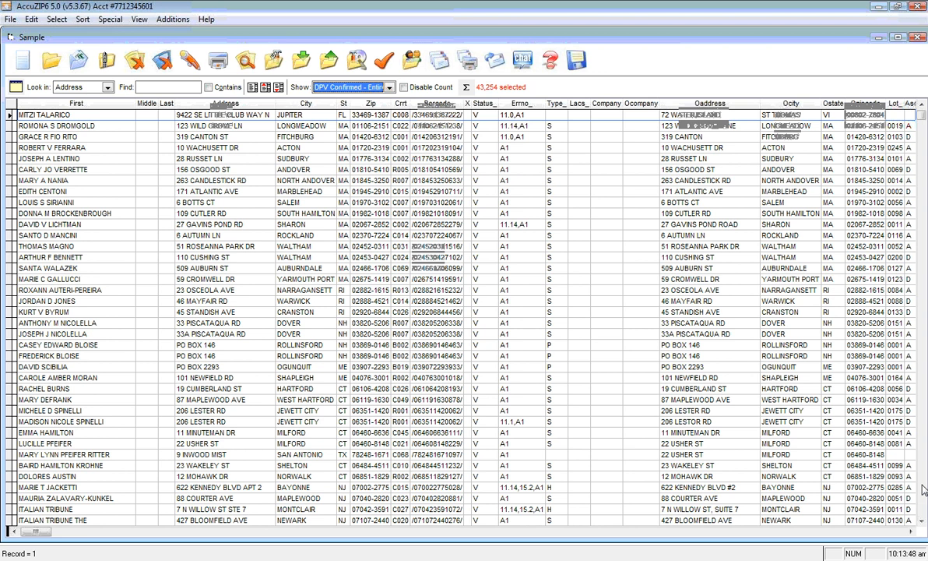
Examine the move type, move date, match flag, Nxi_ and Ank_ fields of the DPV confirmed records.
{"action": "left_click_drag", "start_coordinate": [716, 115], "coordinate": [681, 115]}
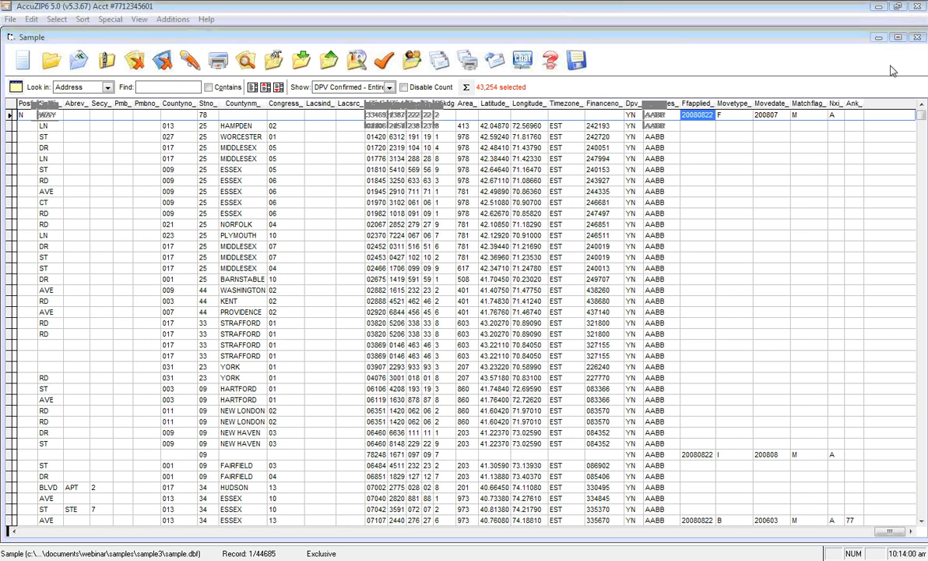
{"action": "scroll", "coordinate": [919, 524], "scroll_direction": "down", "scroll_amount": 1}
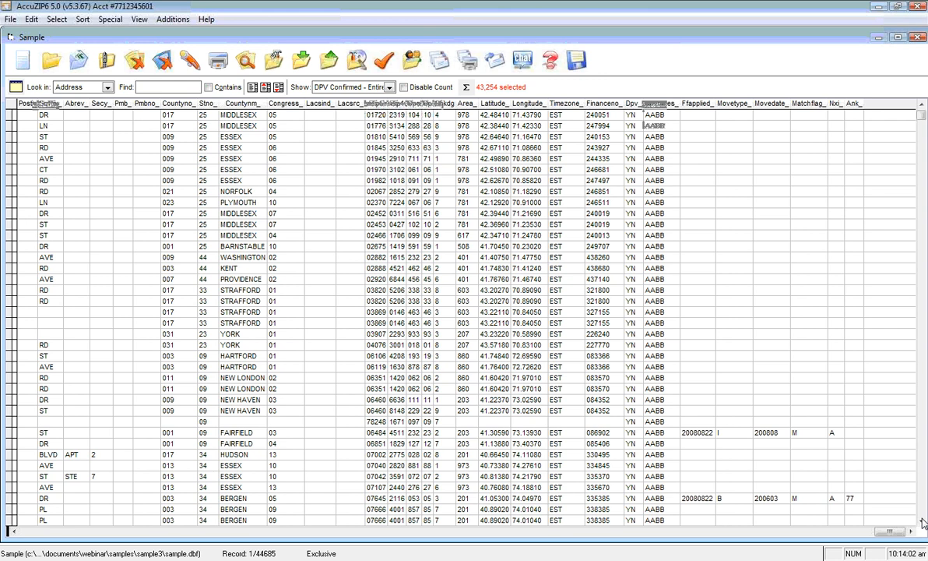
{"action": "scroll", "coordinate": [924, 523], "scroll_direction": "down", "scroll_amount": 8}
{"action": "left_click", "coordinate": [837, 236]}
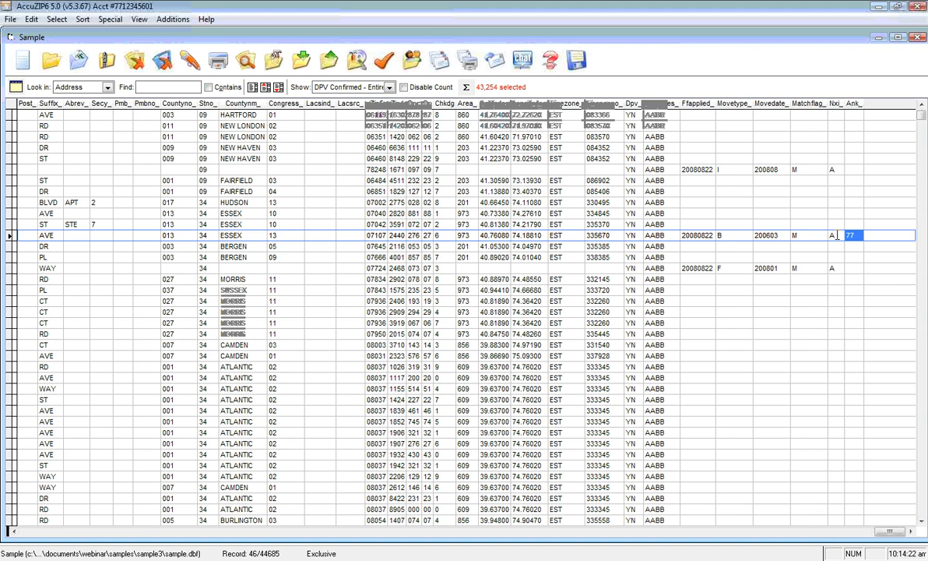
Compare the current and original street addresses of the business move record that carries Ank_ code 77.
{"action": "key", "text": "Left"}
{"action": "key", "text": "Left"}
{"action": "key", "text": "Left"}
{"action": "key", "text": "Left"}
{"action": "key", "text": "Right"}
{"action": "key", "text": "Right"}
{"action": "key", "text": "Right"}
{"action": "key", "text": "Right"}
{"action": "key", "text": "Home"}
{"action": "left_click_drag", "start_coordinate": [258, 235], "coordinate": [176, 234]}
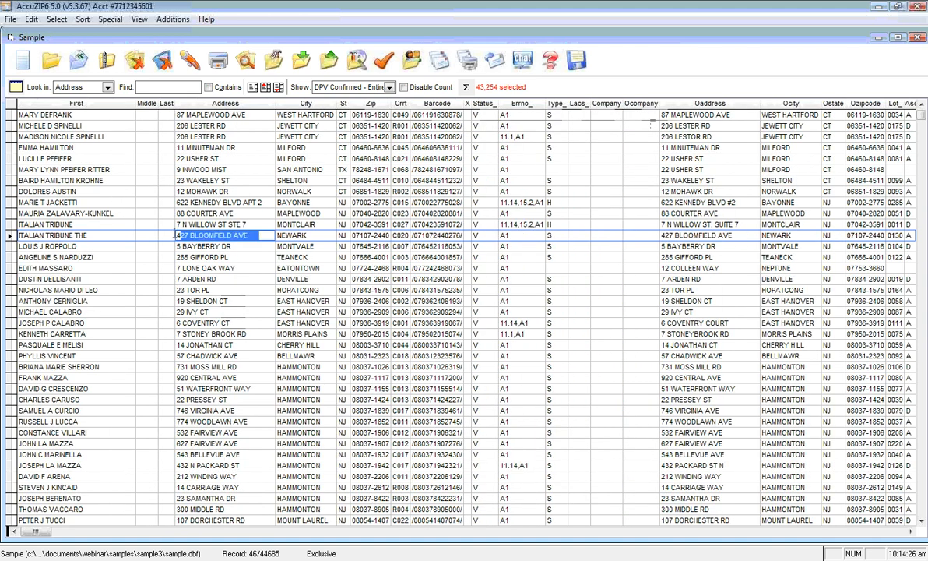
{"action": "left_click", "coordinate": [726, 235]}
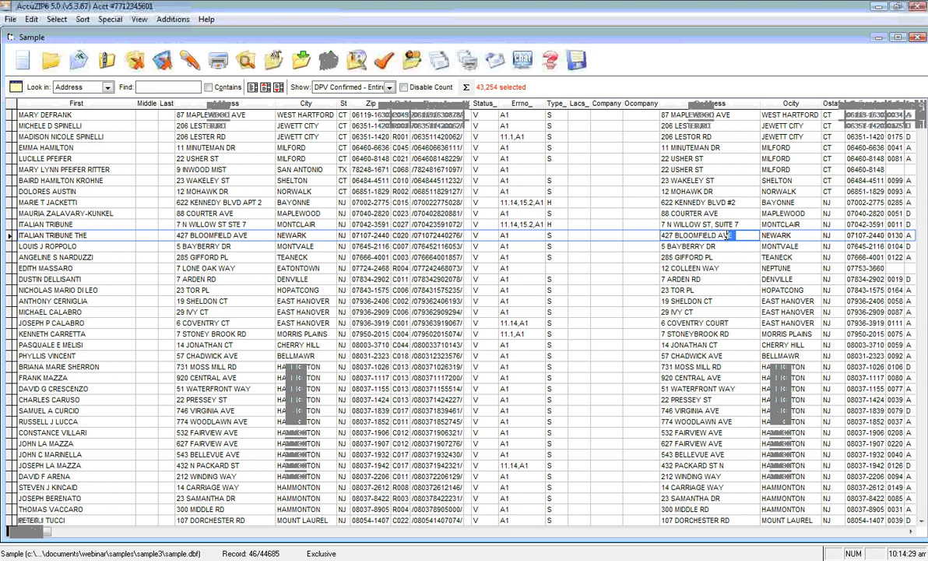
{"action": "left_click_drag", "start_coordinate": [727, 235], "coordinate": [660, 235]}
{"action": "left_click_drag", "start_coordinate": [249, 235], "coordinate": [178, 235]}
Check the Nxi_, Ank_ and Movedate_ fields of the individual move record dated 200808 and compare its current and original addresses.
{"action": "key", "text": "shift+Tab"}
{"action": "key", "text": "shift+Tab"}
{"action": "key", "text": "shift+Tab"}
{"action": "key", "text": "shift+Tab"}
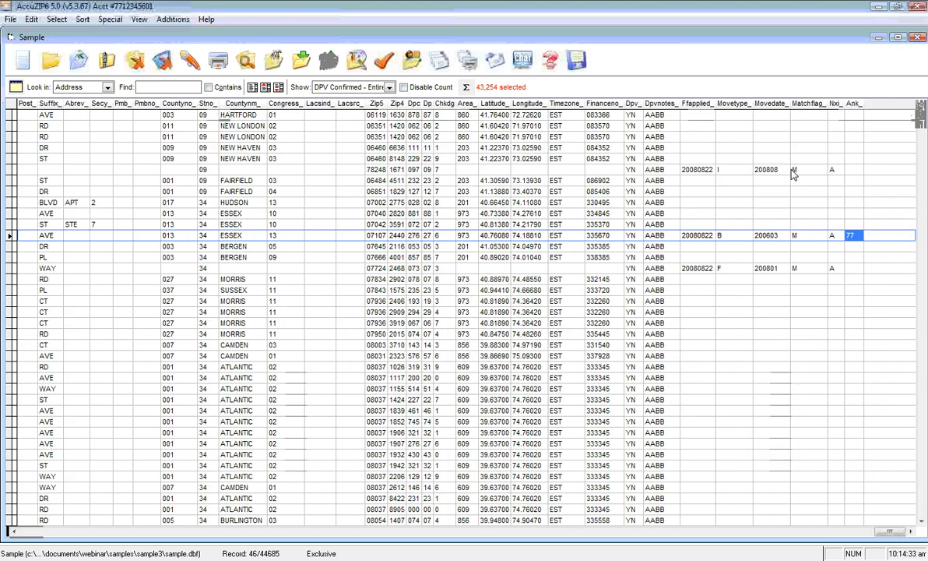
{"action": "left_click", "coordinate": [832, 169]}
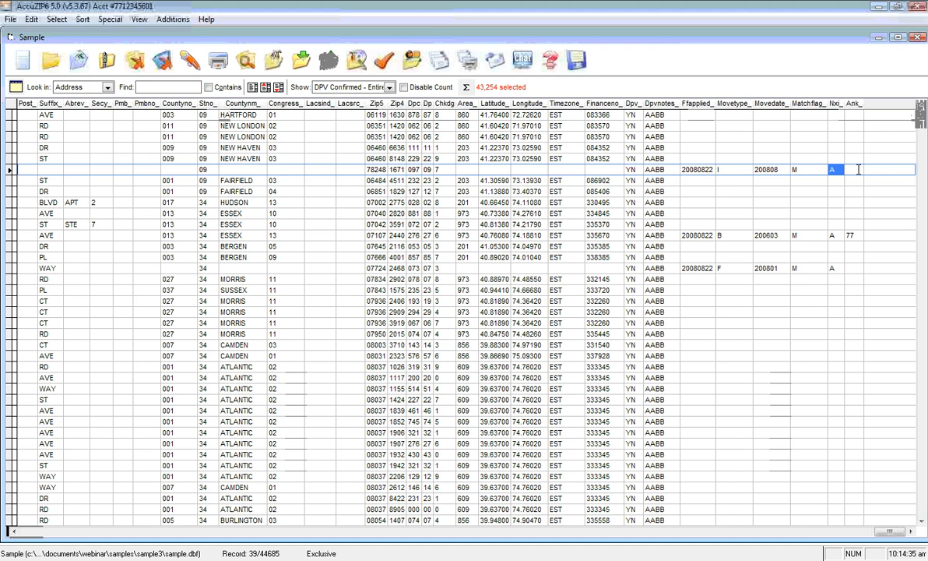
{"action": "left_click", "coordinate": [858, 169]}
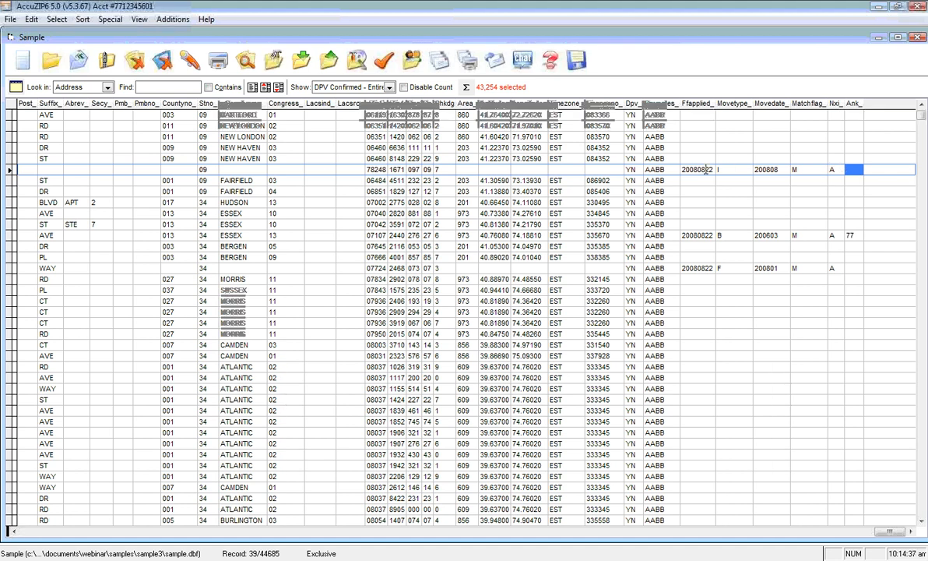
{"action": "left_click", "coordinate": [777, 169]}
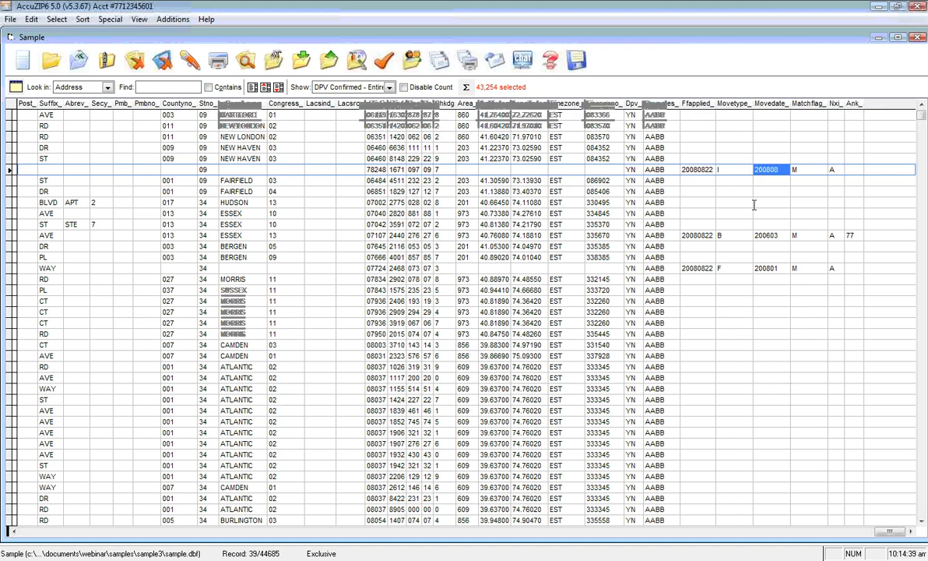
{"action": "key", "text": "Tab"}
{"action": "key", "text": "Tab"}
{"action": "key", "text": "Tab"}
{"action": "key", "text": "Tab"}
{"action": "left_click_drag", "start_coordinate": [242, 169], "coordinate": [176, 169]}
{"action": "left_click", "coordinate": [666, 169]}
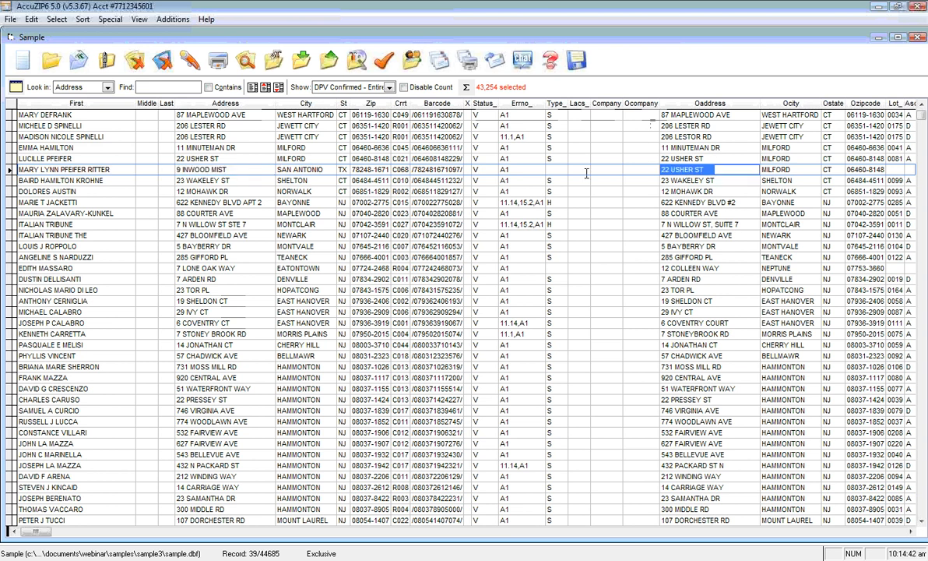
Review the first name field and Ank_ code of the business move record dated 200603.
{"action": "left_click", "coordinate": [22, 247]}
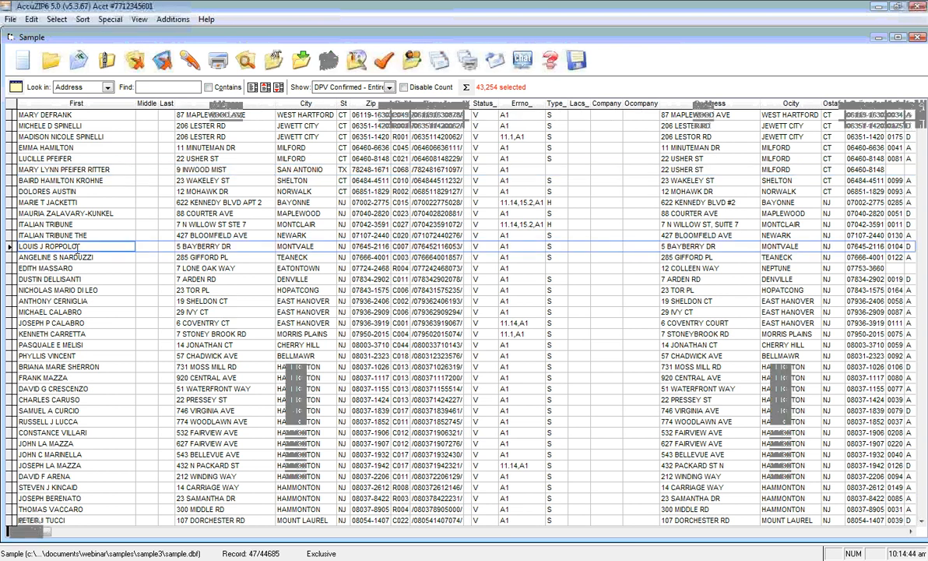
{"action": "key", "text": "End"}
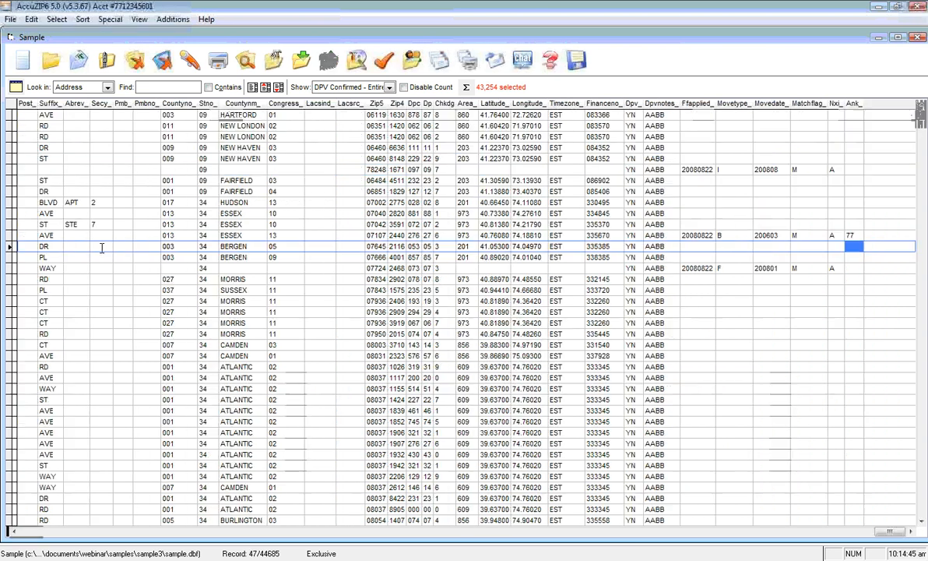
{"action": "left_click", "coordinate": [859, 234]}
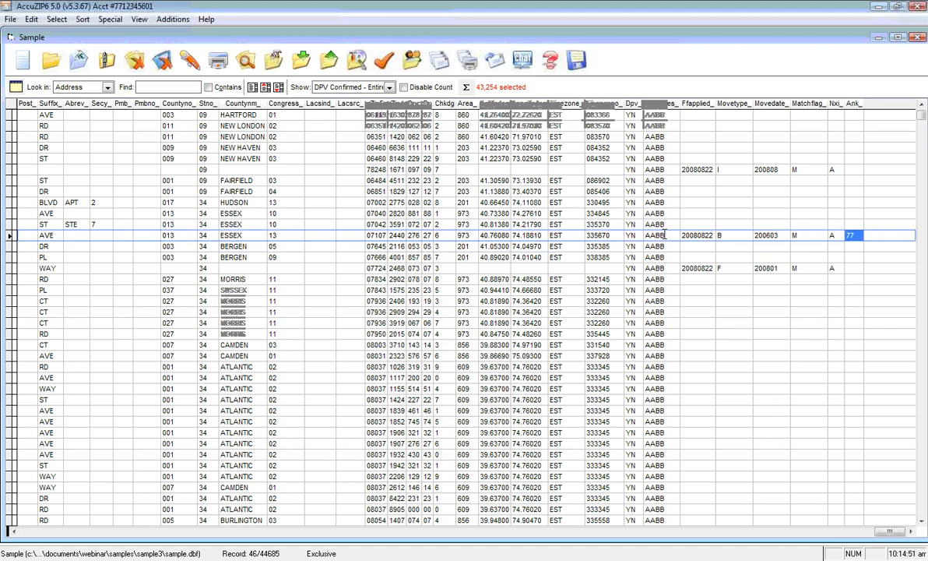
{"action": "key", "text": "Home"}
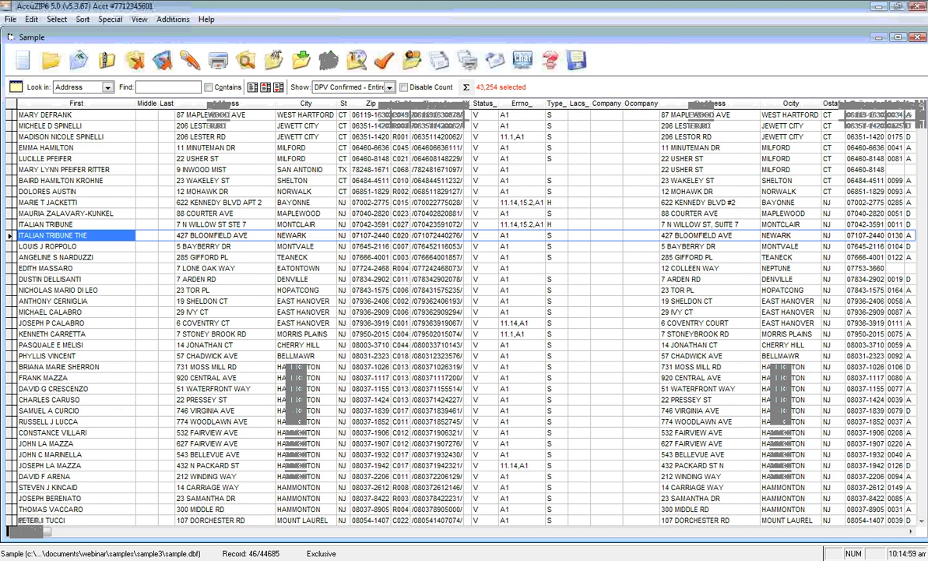
{"action": "key", "text": "End"}
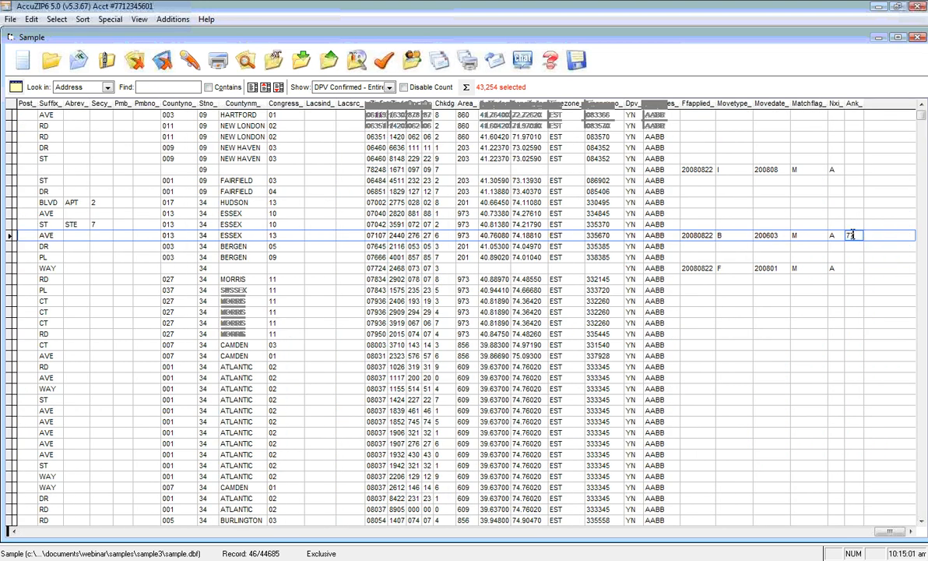
{"action": "key", "text": "Home"}
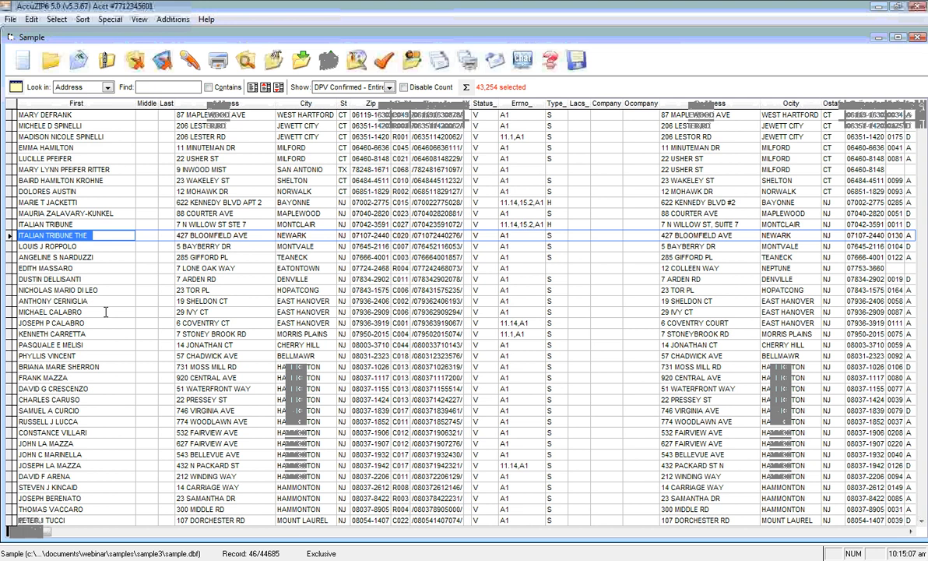
{"action": "key", "text": "End"}
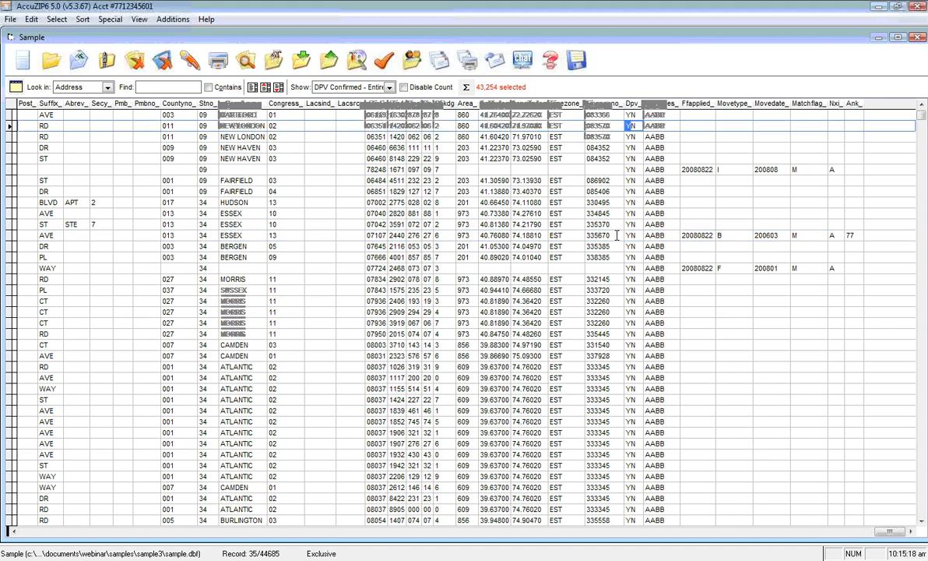
{"action": "left_click", "coordinate": [850, 235]}
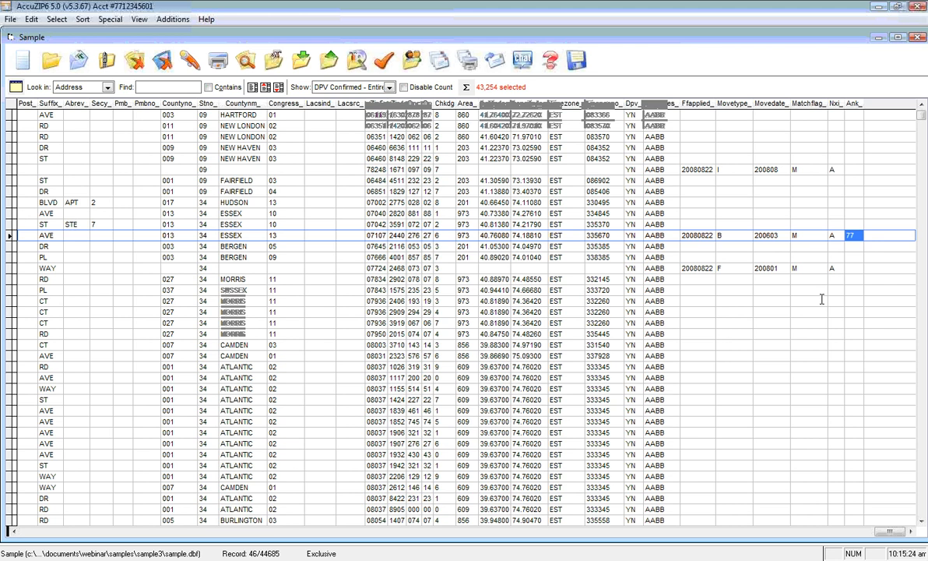
Search for records whose Dpv_ field begins with Y and whose Ank_ field is empty, marking the matches.
{"action": "left_click", "coordinate": [56, 19]}
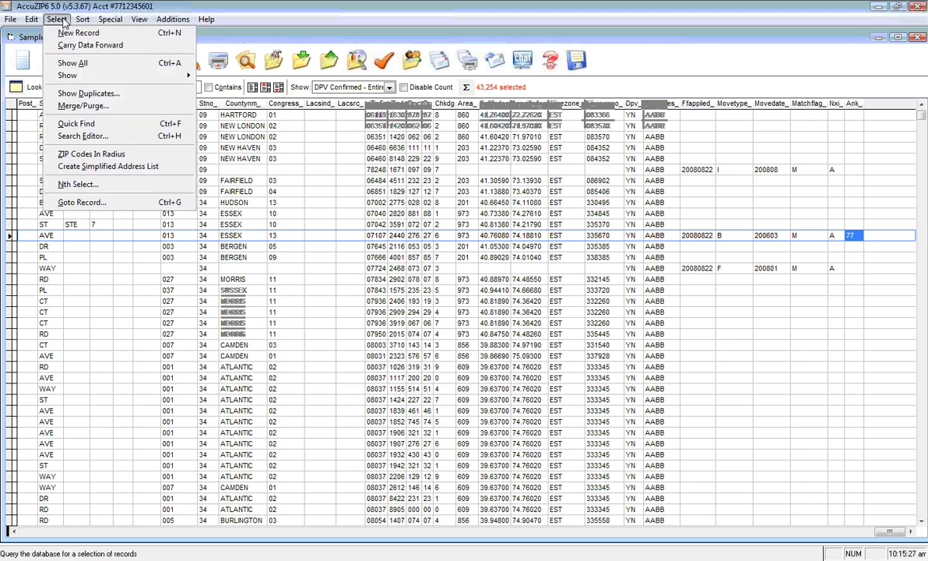
{"action": "left_click", "coordinate": [78, 136]}
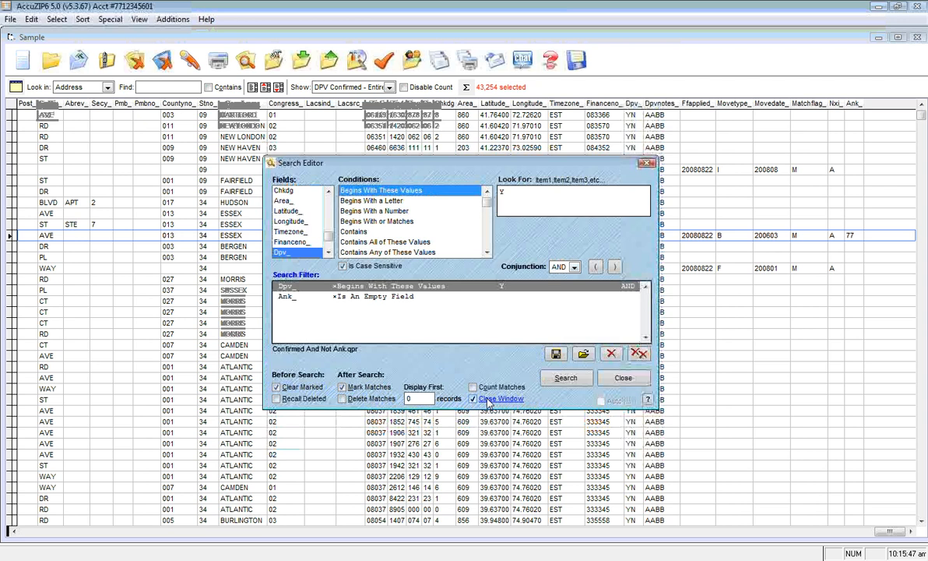
{"action": "left_click", "coordinate": [563, 379]}
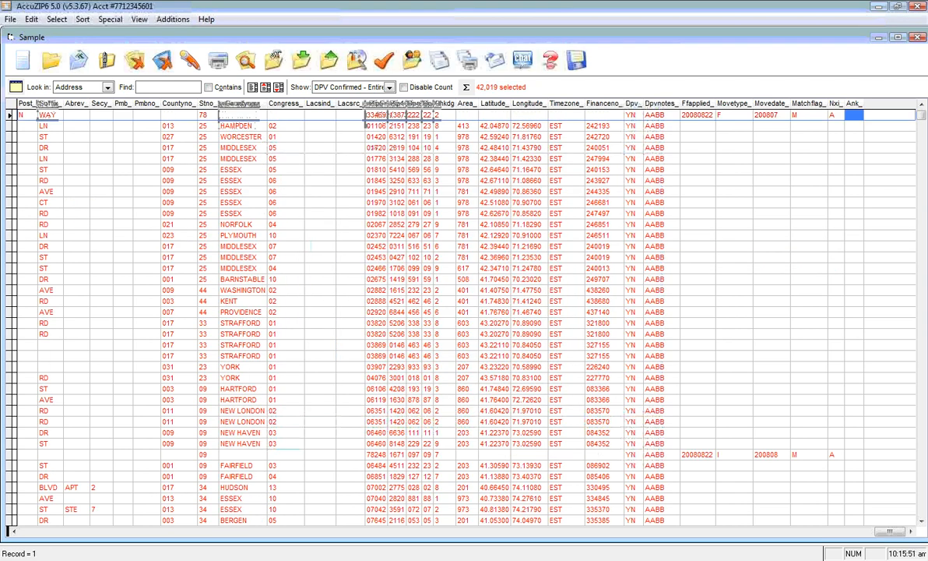
Save the search filter as "Confirmed and Not Ank.qpr" in the Searches folder and run the search again.
{"action": "left_click", "coordinate": [245, 61]}
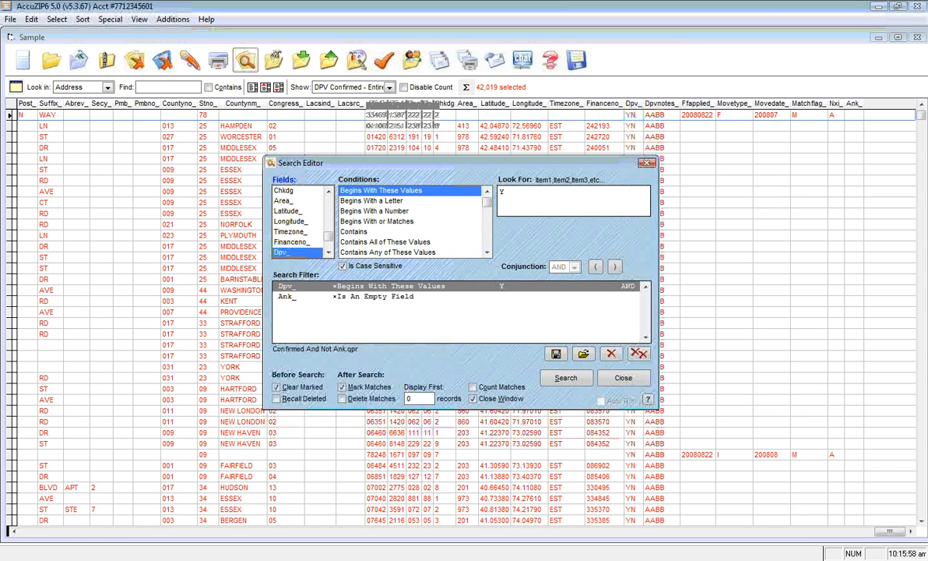
{"action": "left_click", "coordinate": [556, 355]}
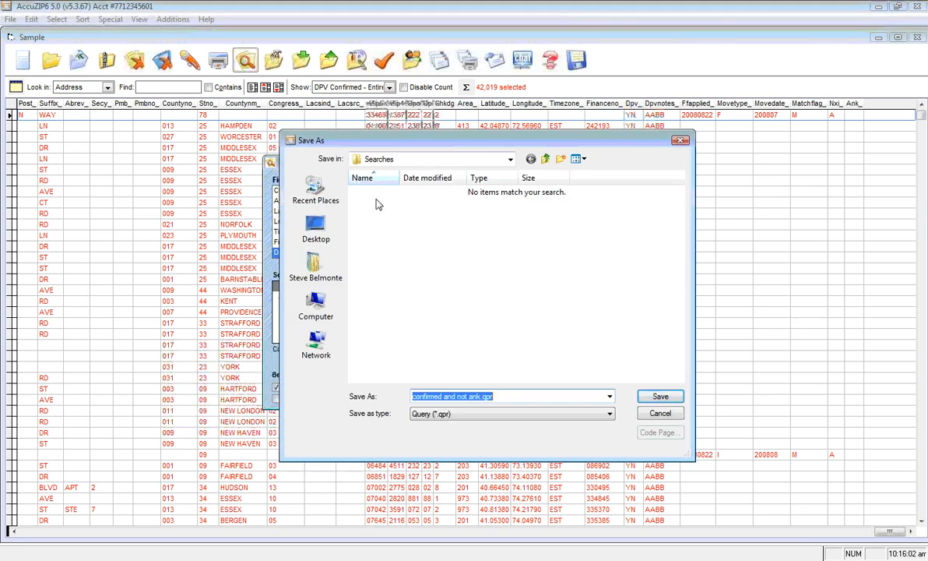
{"action": "type", "text": "Co"}
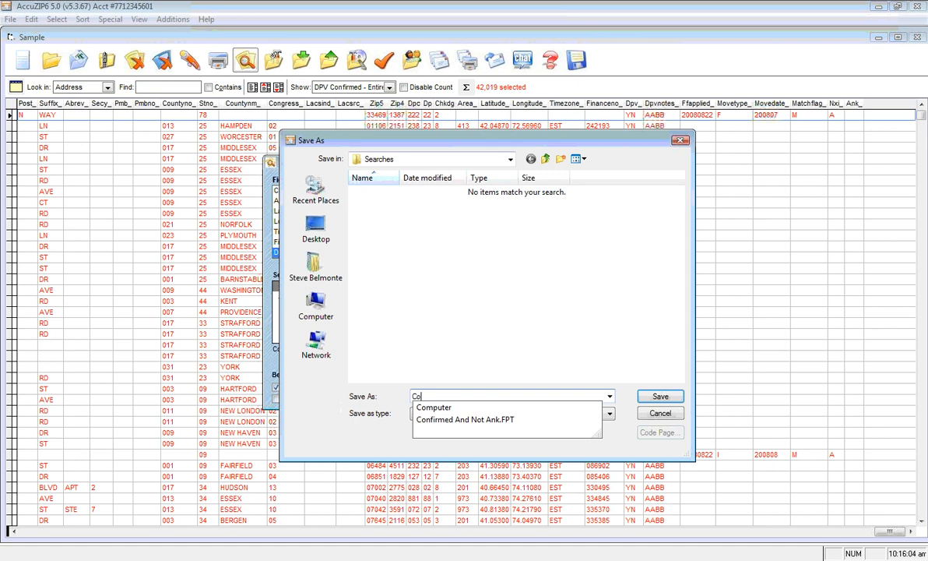
{"action": "type", "text": "nfirmed and "}
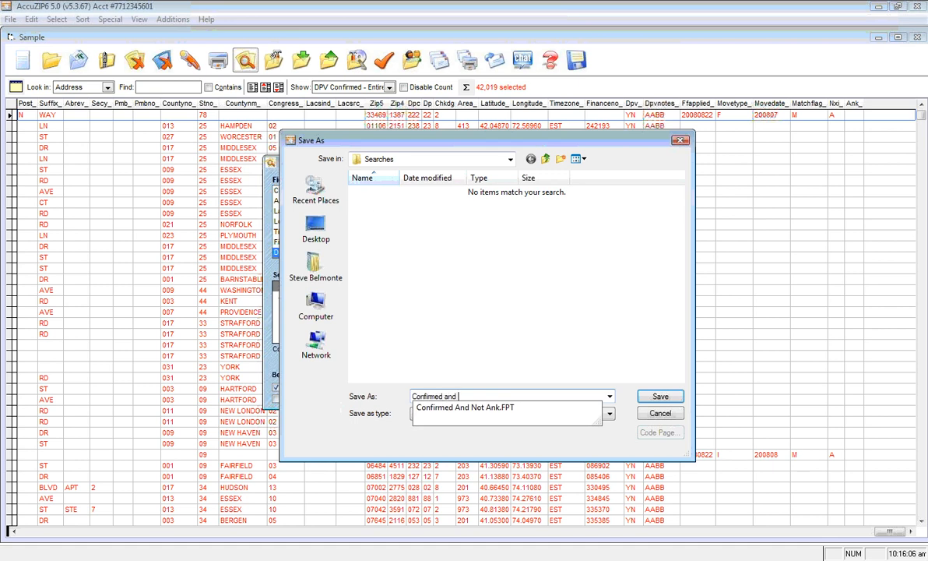
{"action": "type", "text": "Not Ank."}
{"action": "key", "text": "BackSpace"}
{"action": "key", "text": "BackSpace"}
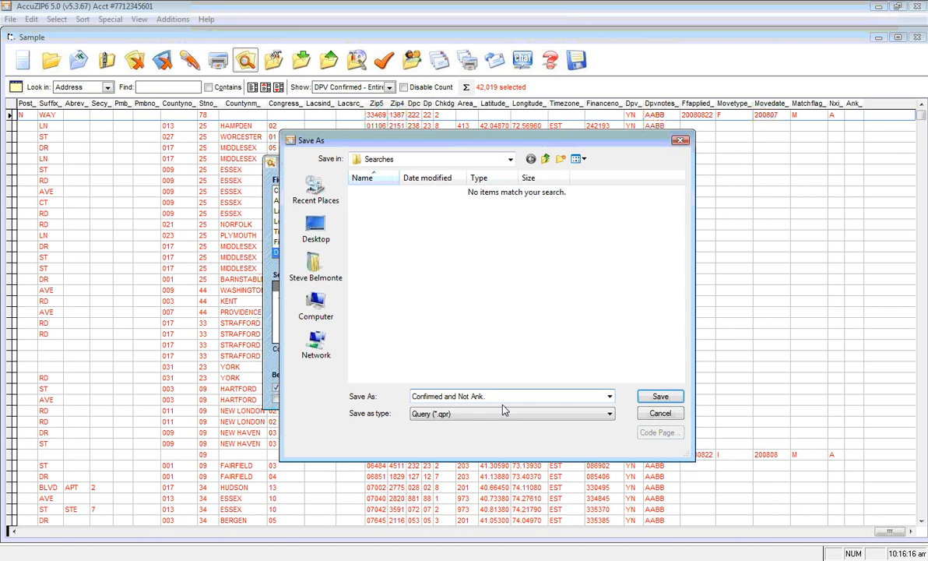
{"action": "type", "text": "qpr"}
{"action": "left_click", "coordinate": [660, 396]}
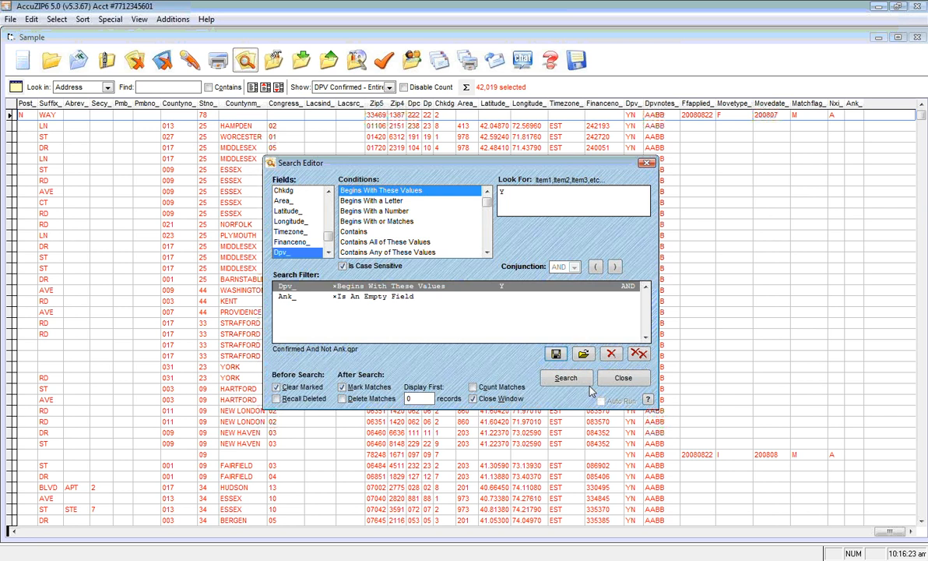
{"action": "left_click", "coordinate": [566, 378]}
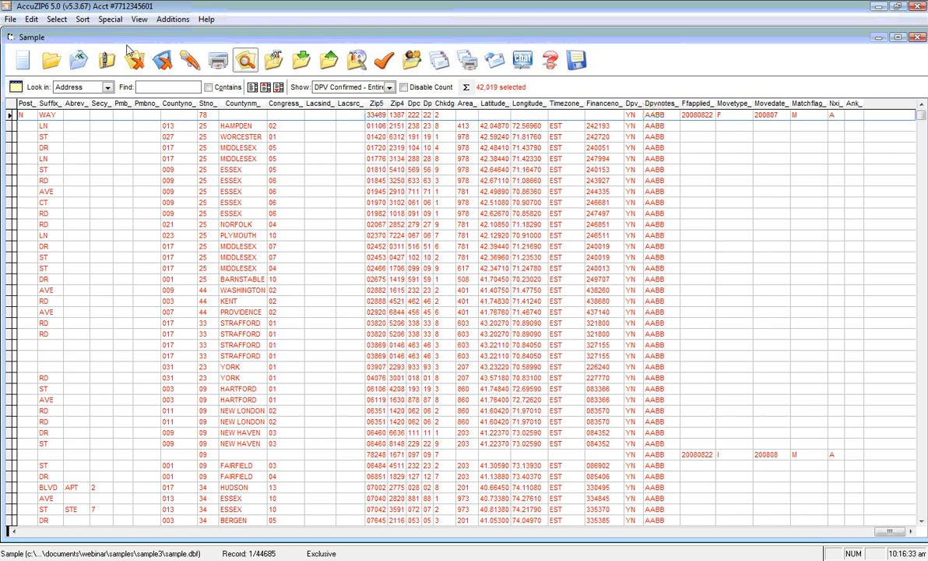
Start a mail presort of the list with class Standard Mail, status Profit and size Letter.
{"action": "left_click", "coordinate": [82, 21]}
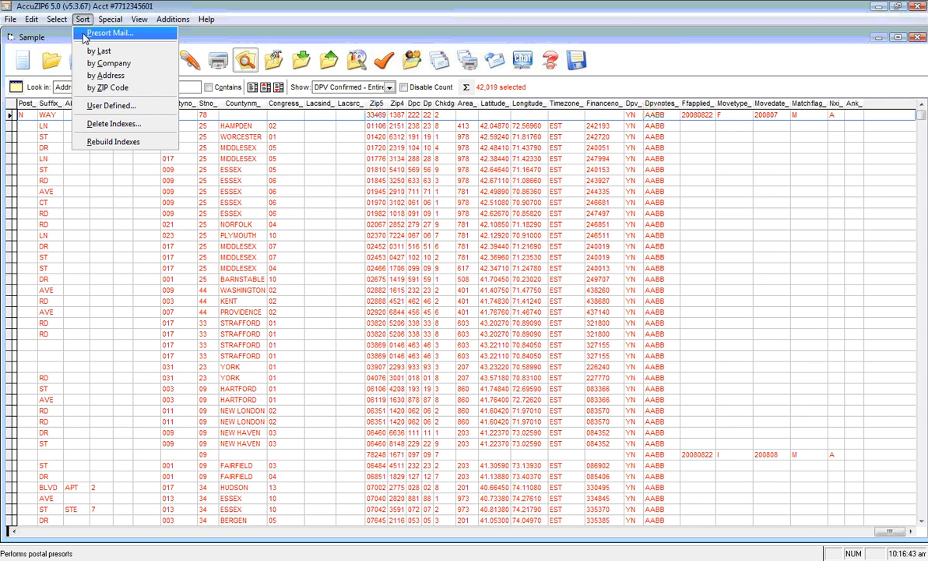
{"action": "left_click", "coordinate": [85, 35]}
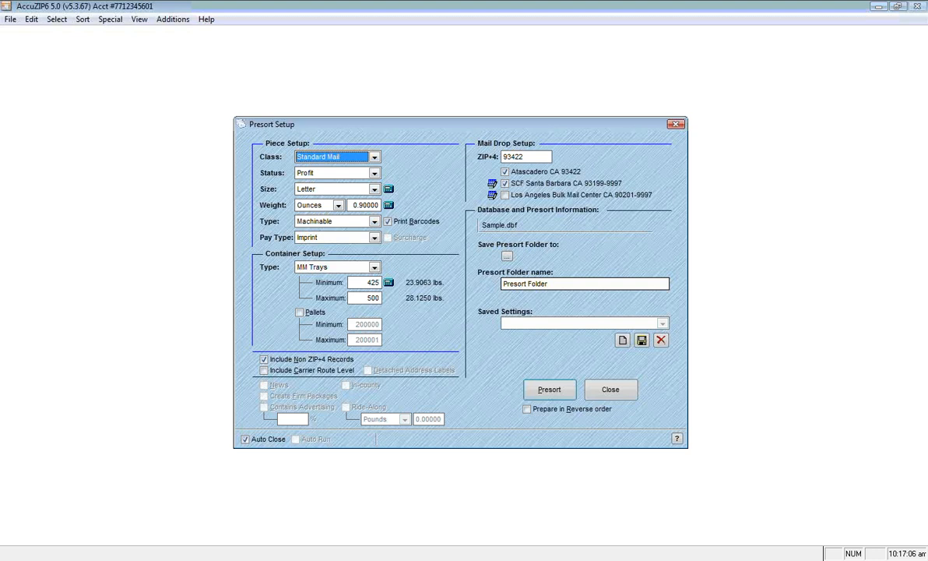
{"action": "left_click", "coordinate": [373, 157]}
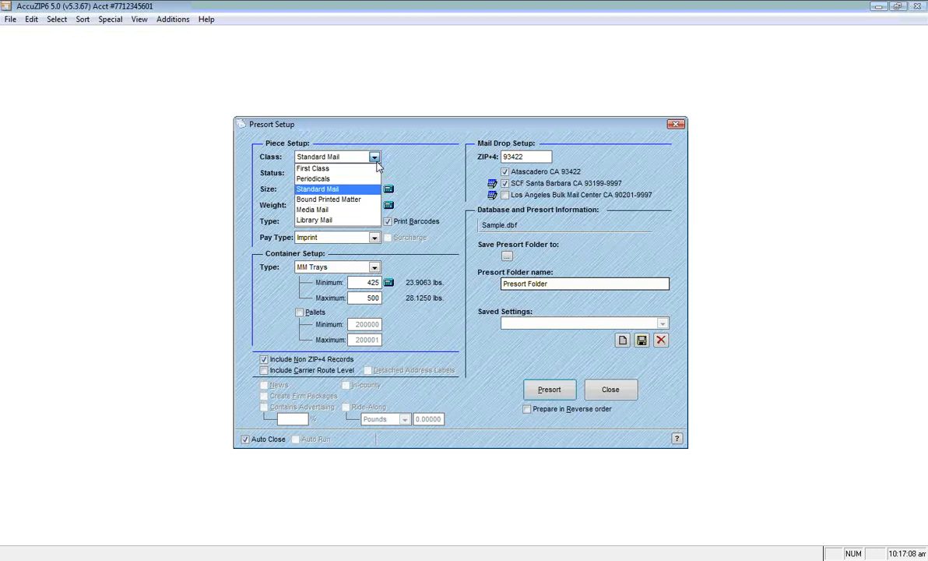
{"action": "left_click", "coordinate": [375, 189]}
{"action": "left_click", "coordinate": [374, 173]}
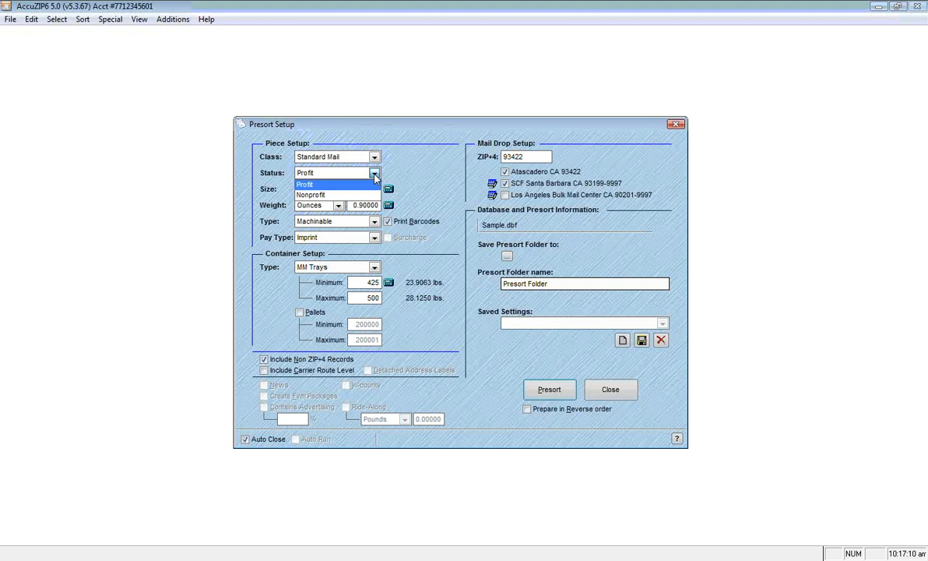
{"action": "left_click", "coordinate": [374, 185]}
{"action": "left_click", "coordinate": [374, 189]}
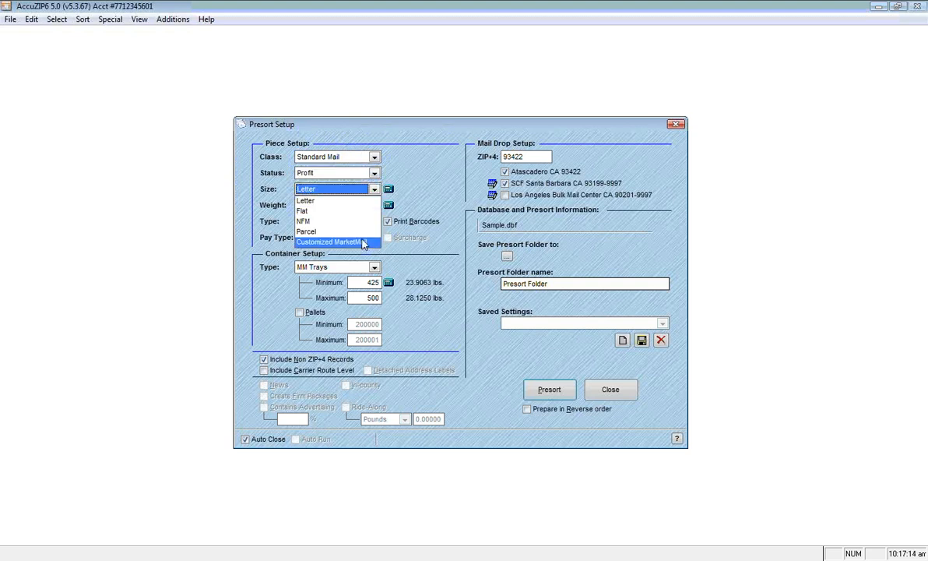
{"action": "left_click", "coordinate": [362, 201]}
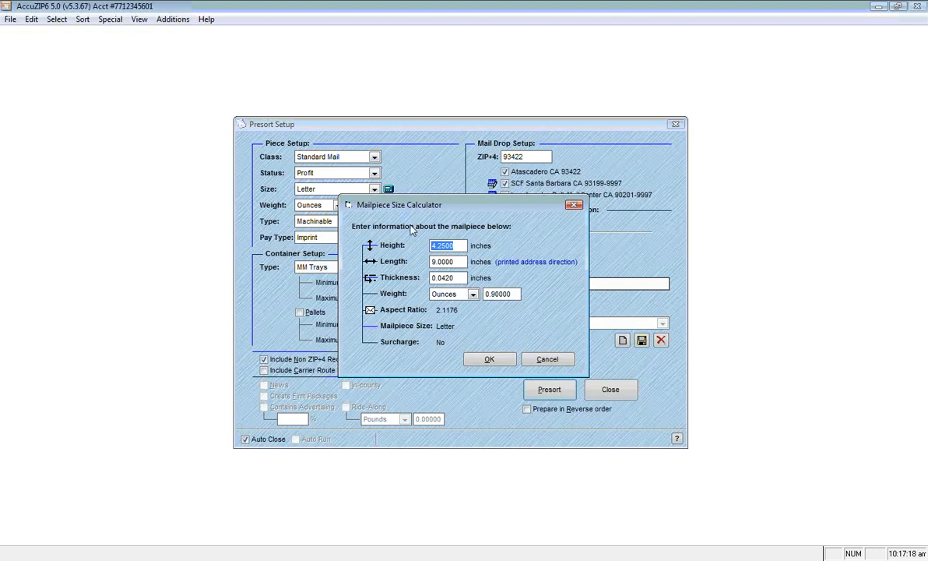
Confirm the mailpiece dimensions as 4.25 inches high, 9 inches long and 0.042 inches thick, with a weight of 0.9 ounces.
{"action": "key", "text": "Tab"}
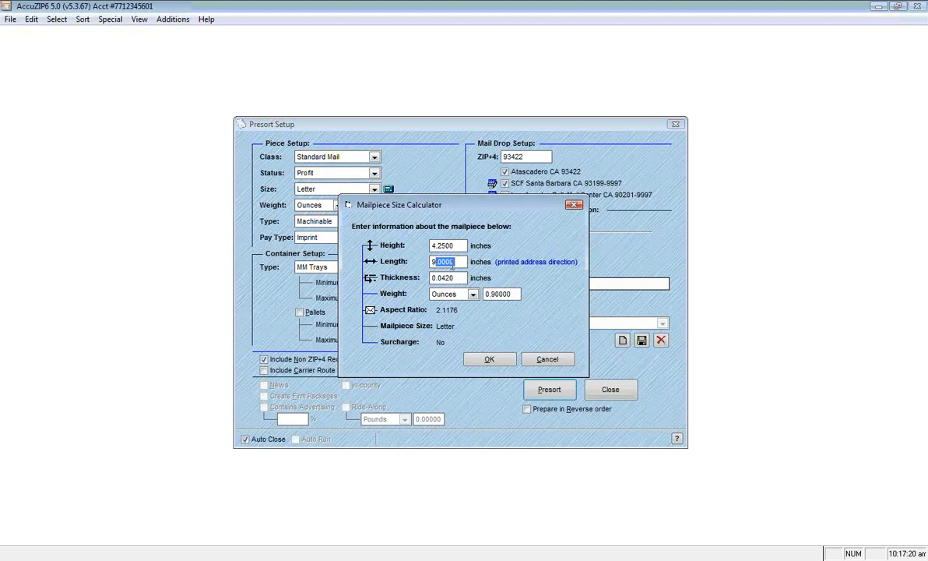
{"action": "key", "text": "Tab"}
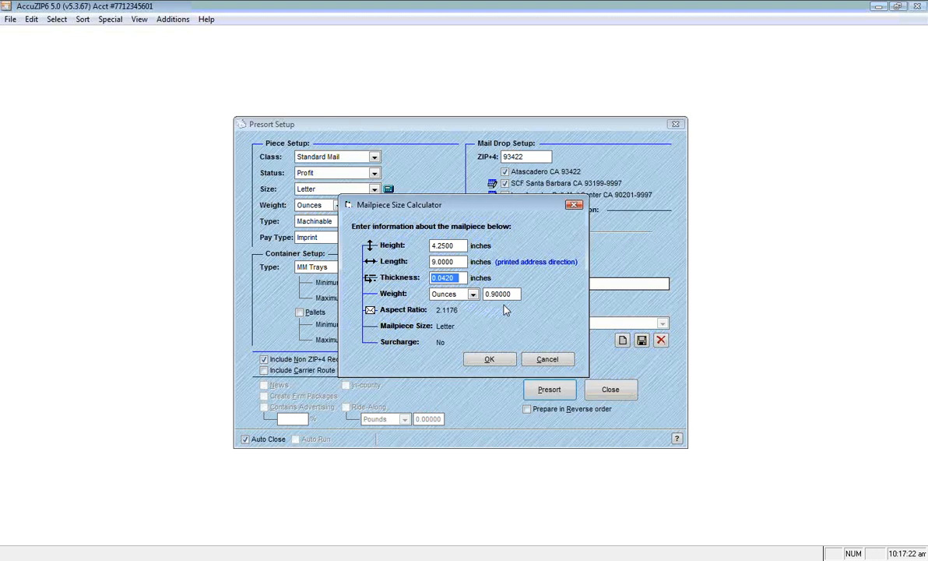
{"action": "left_click", "coordinate": [472, 294]}
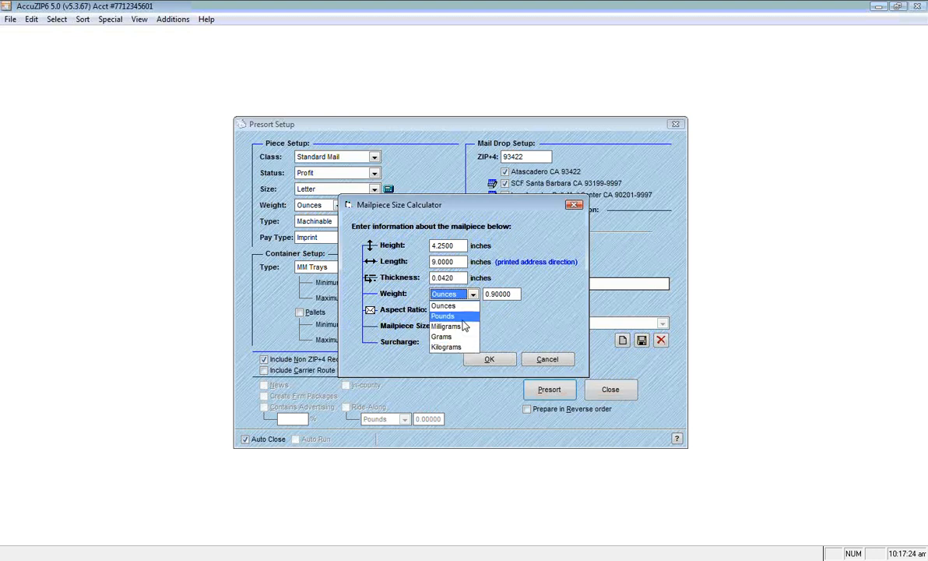
{"action": "left_click", "coordinate": [443, 306]}
{"action": "key", "text": "Tab"}
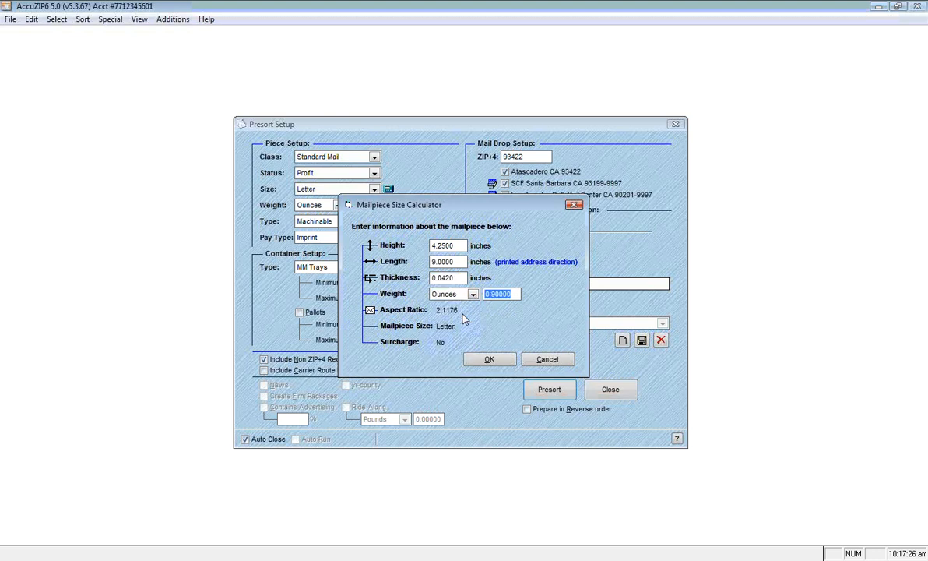
{"action": "left_click", "coordinate": [483, 360]}
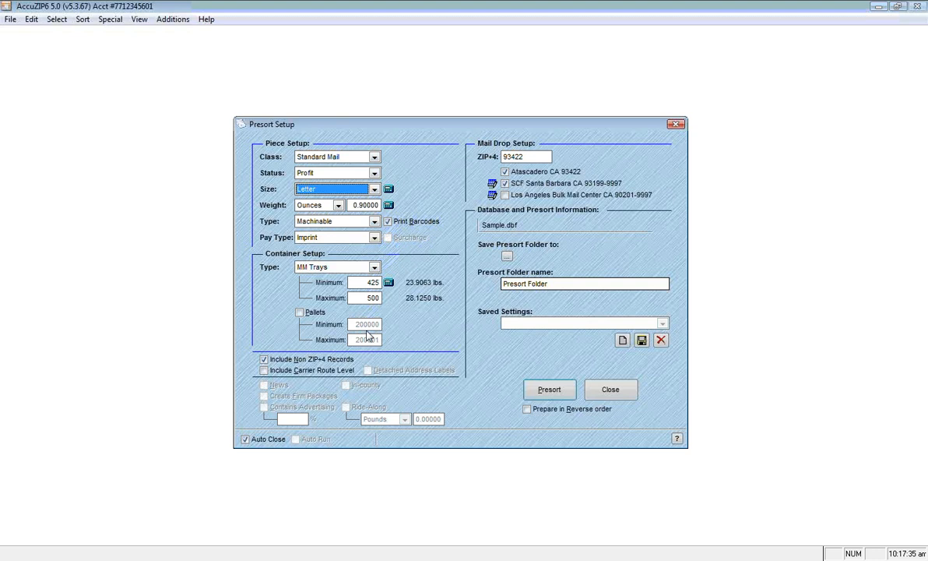
Exclude non ZIP+4 records and save the presort settings as "Standard Mail Letters 1oz Or Less".
{"action": "left_click", "coordinate": [265, 362]}
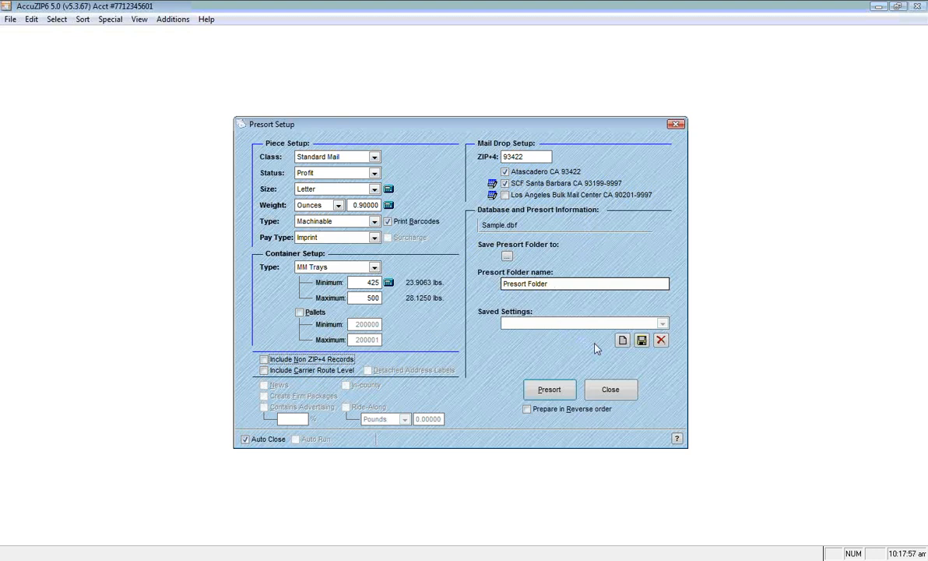
{"action": "left_click", "coordinate": [622, 345]}
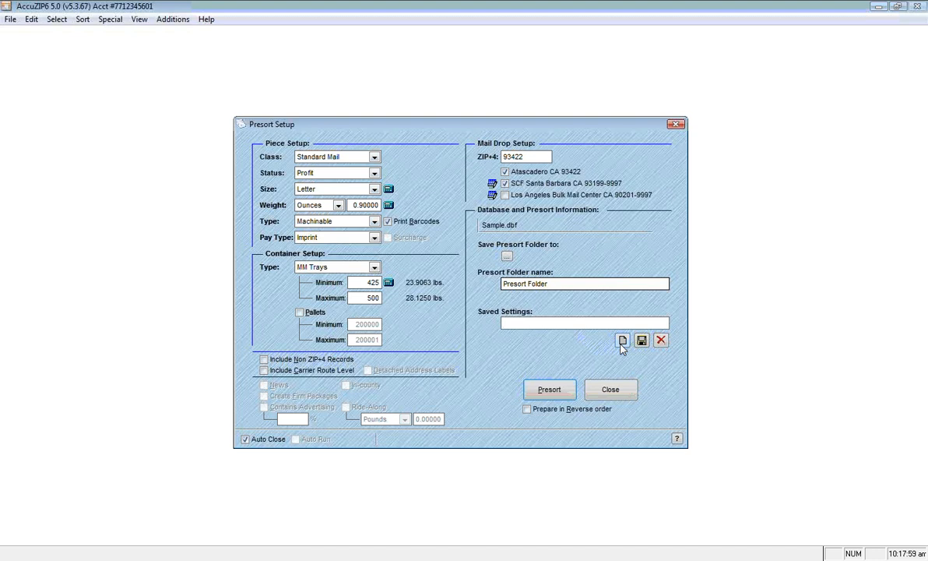
{"action": "type", "text": "Standard Mail Le"}
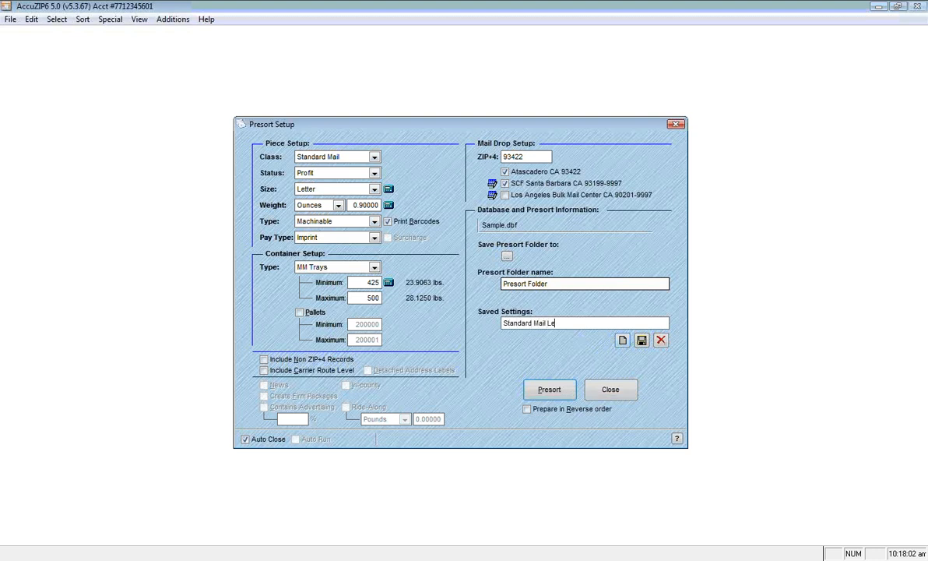
{"action": "type", "text": "tters 1oz Or Less"}
{"action": "key", "text": "Return"}
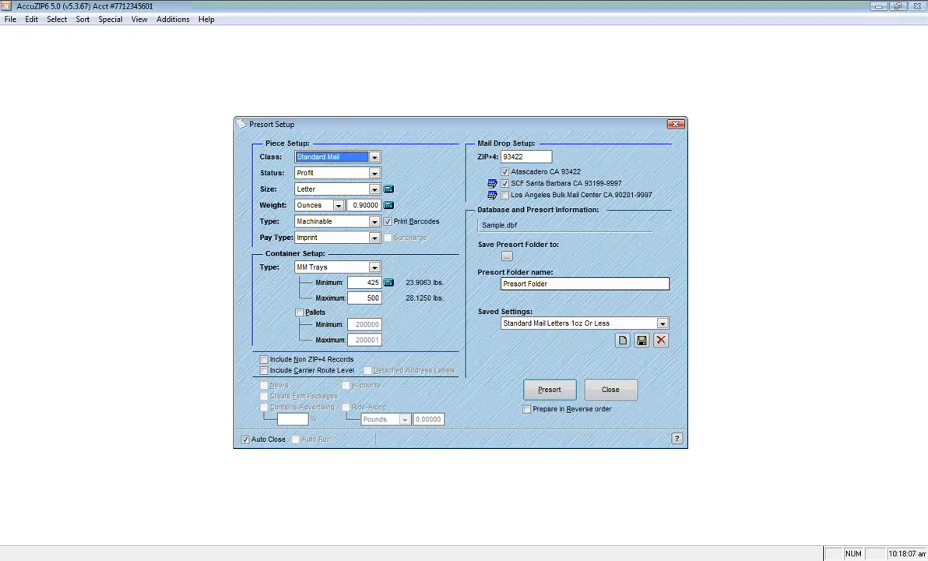
Run the presort and output the cut-sheet tray tags with their summary report as a PDF.
{"action": "left_click", "coordinate": [553, 389]}
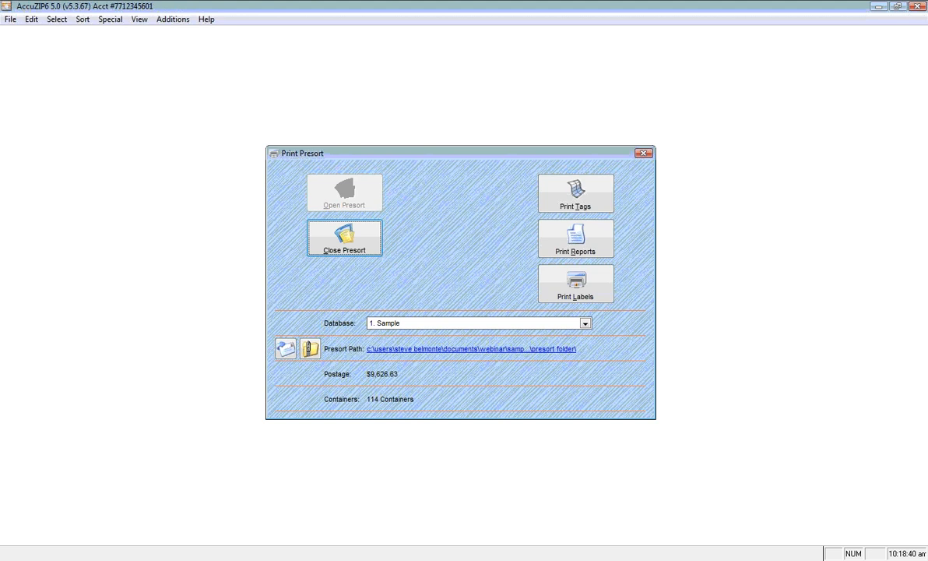
{"action": "left_click", "coordinate": [573, 204]}
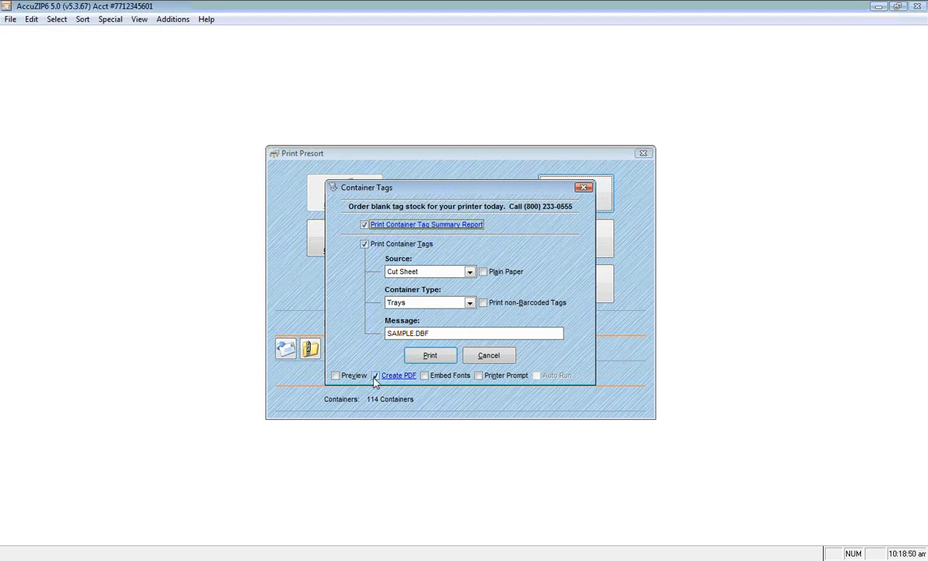
{"action": "left_click", "coordinate": [428, 359]}
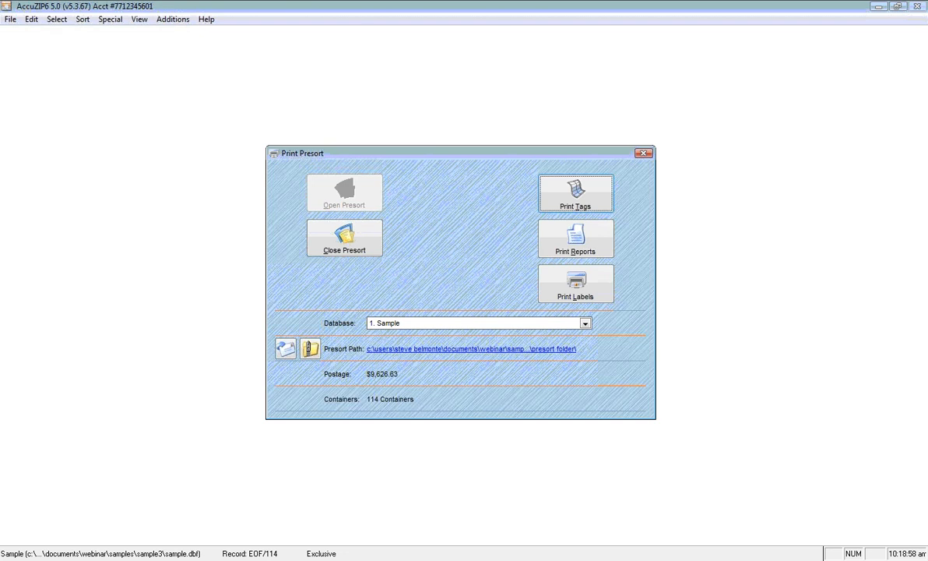
Output the required presort reports as PDF, using the Accuzip entry for the mailing statement.
{"action": "left_click", "coordinate": [576, 240]}
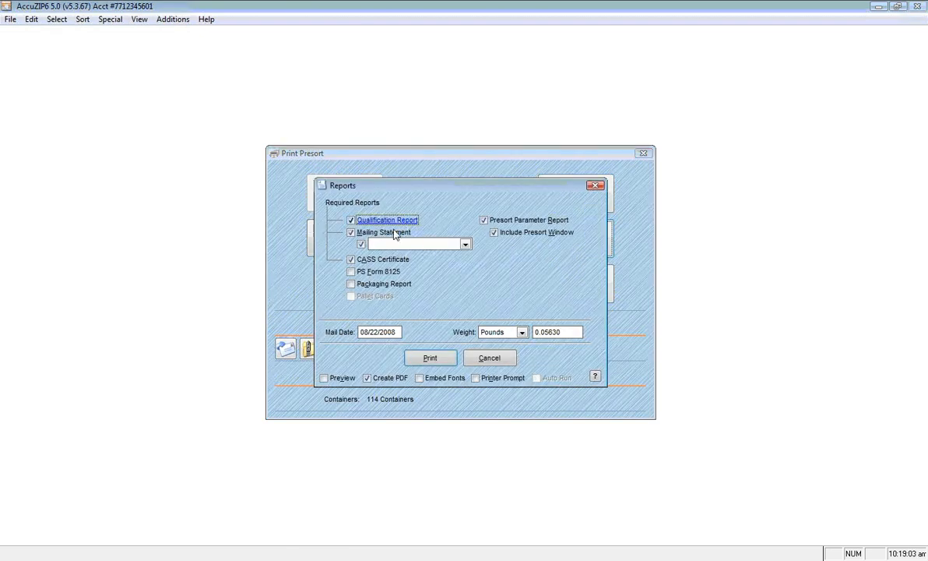
{"action": "left_click", "coordinate": [424, 244]}
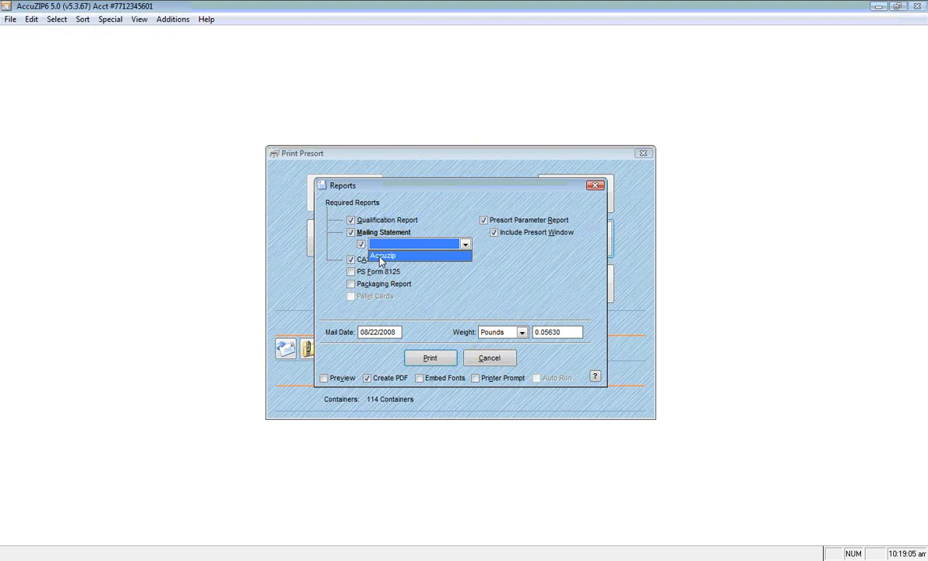
{"action": "left_click", "coordinate": [382, 256]}
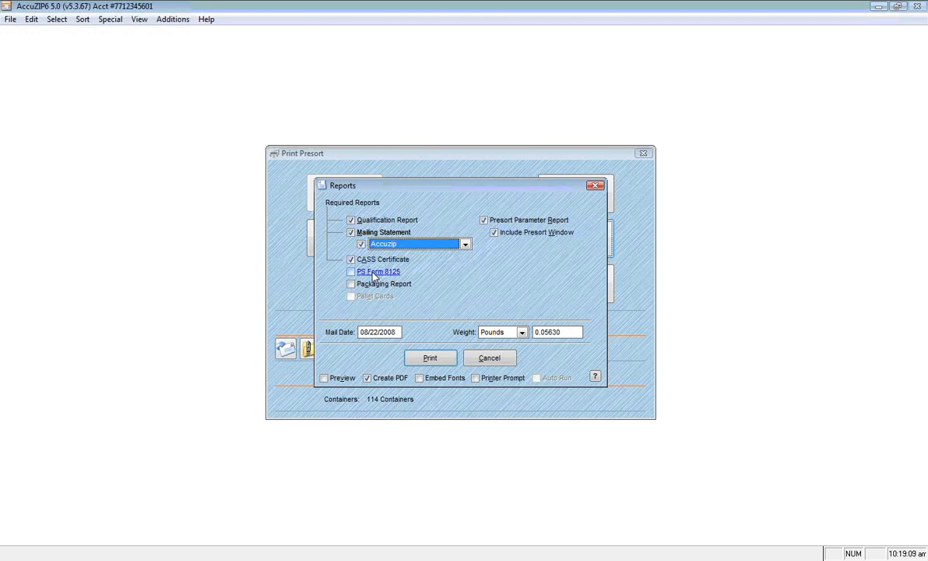
{"action": "left_click", "coordinate": [445, 361]}
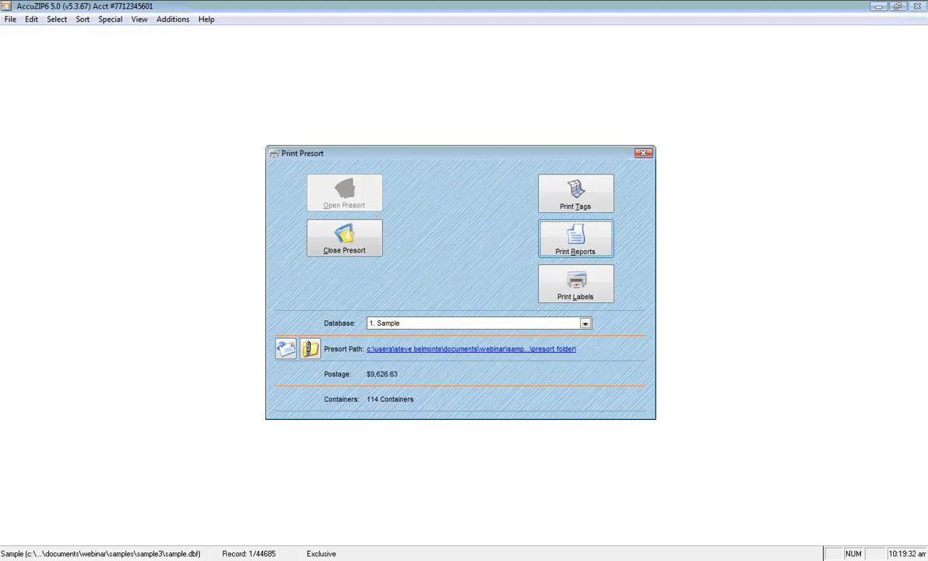
Start the label output of the presorted selection as a Disk File and continue to the export setup.
{"action": "left_click", "coordinate": [568, 292]}
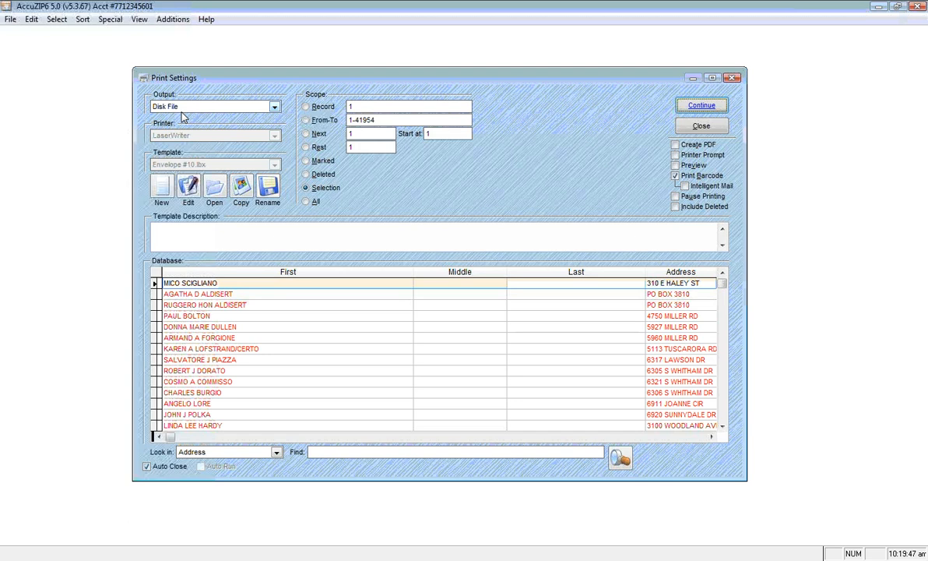
{"action": "left_click", "coordinate": [183, 106]}
{"action": "left_click", "coordinate": [183, 116]}
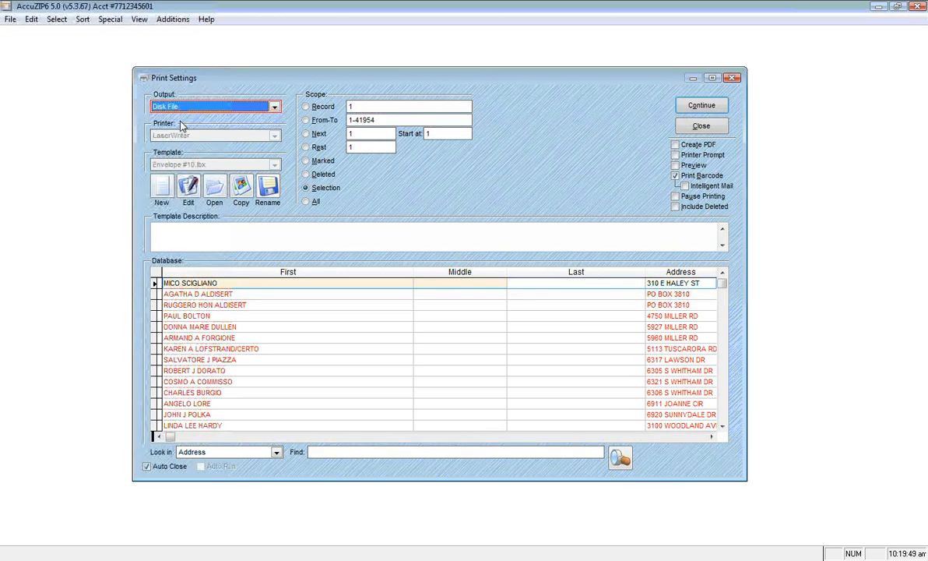
{"action": "left_click", "coordinate": [689, 102]}
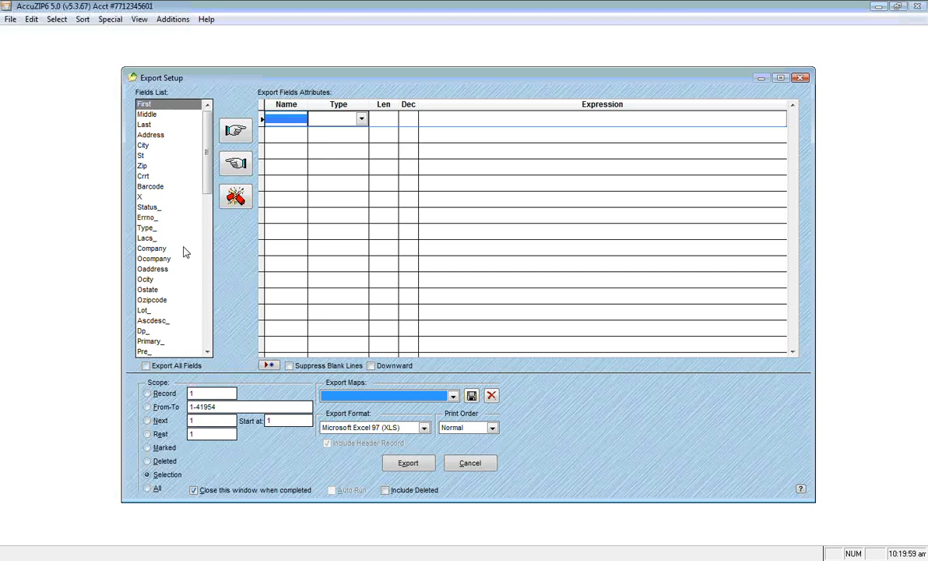
Add the First, Middle, Last, Address, City, St, Zip and Barcode fields to the export.
{"action": "double_click", "coordinate": [184, 107]}
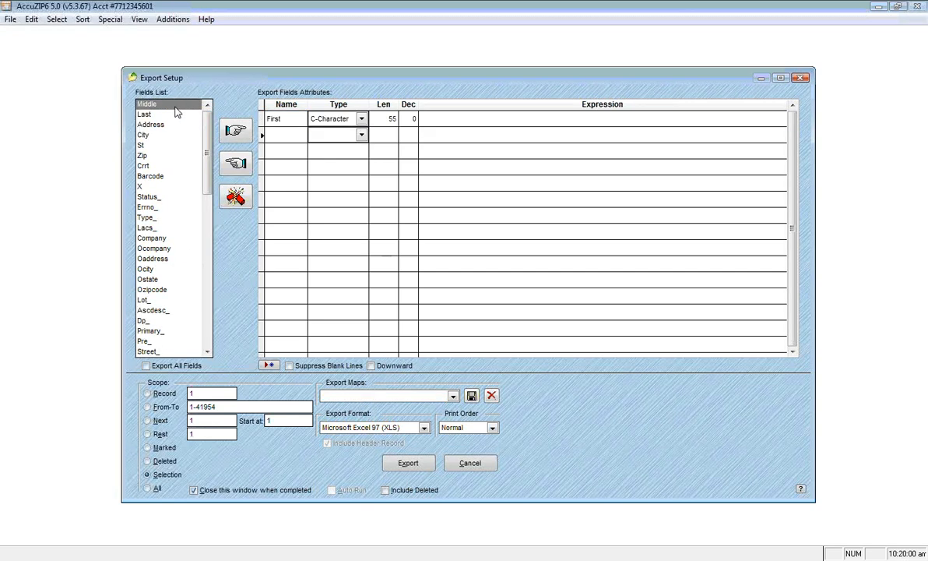
{"action": "double_click", "coordinate": [169, 106]}
{"action": "double_click", "coordinate": [159, 107]}
{"action": "double_click", "coordinate": [158, 109]}
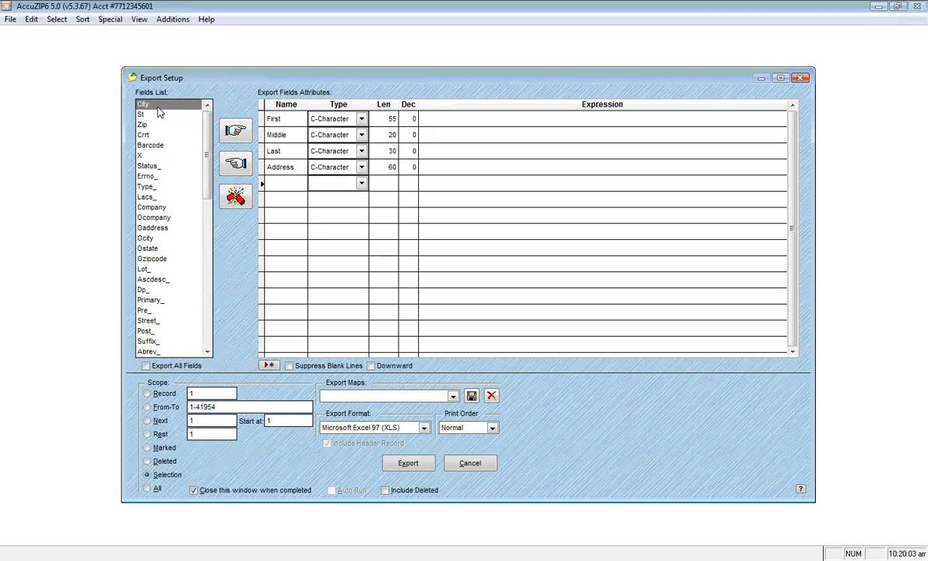
{"action": "double_click", "coordinate": [157, 109]}
{"action": "double_click", "coordinate": [157, 109]}
{"action": "double_click", "coordinate": [158, 109]}
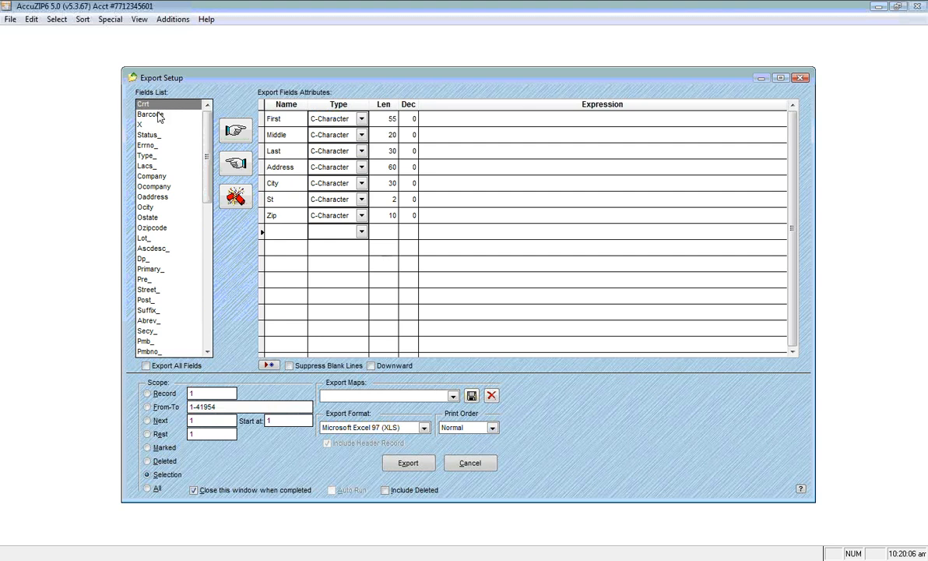
{"action": "double_click", "coordinate": [158, 115]}
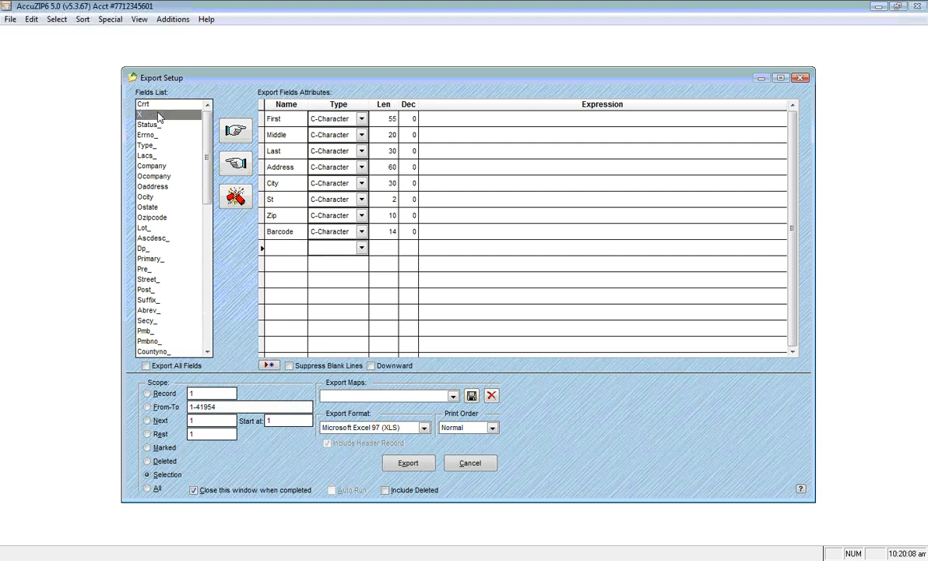
Add the Sequence, Cont_id and Gpb_id presort fields to the export after Barcode.
{"action": "left_click_drag", "start_coordinate": [207, 195], "coordinate": [208, 255]}
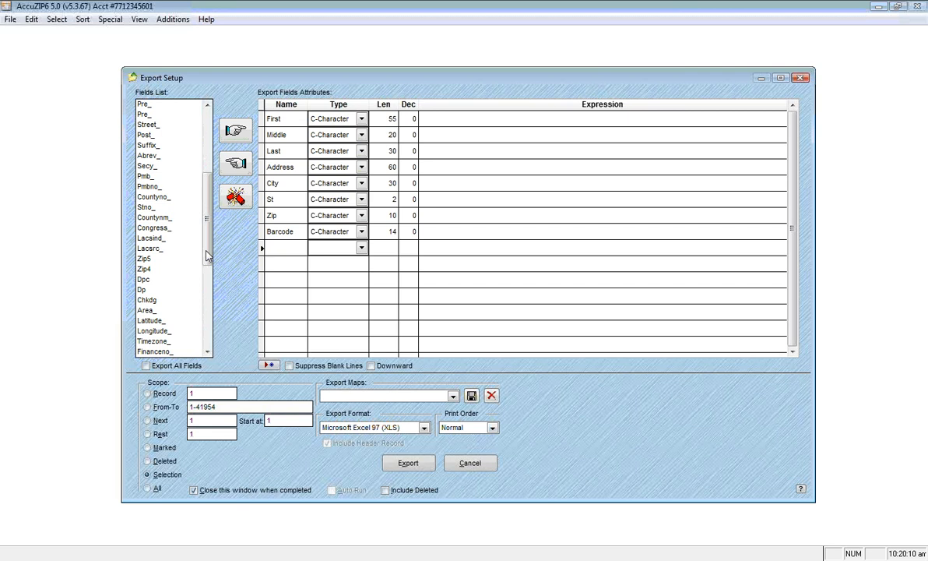
{"action": "left_click_drag", "start_coordinate": [207, 255], "coordinate": [209, 291]}
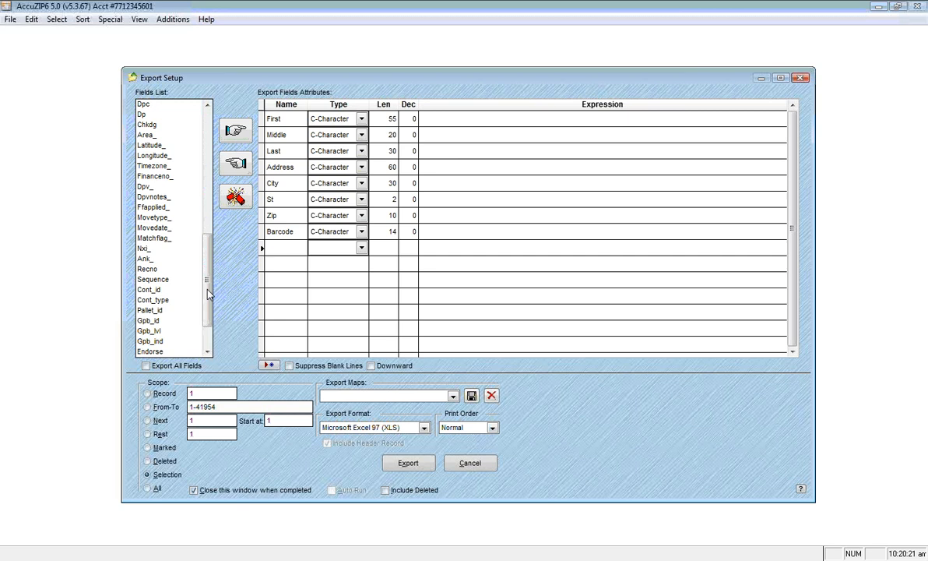
{"action": "left_click", "coordinate": [163, 281]}
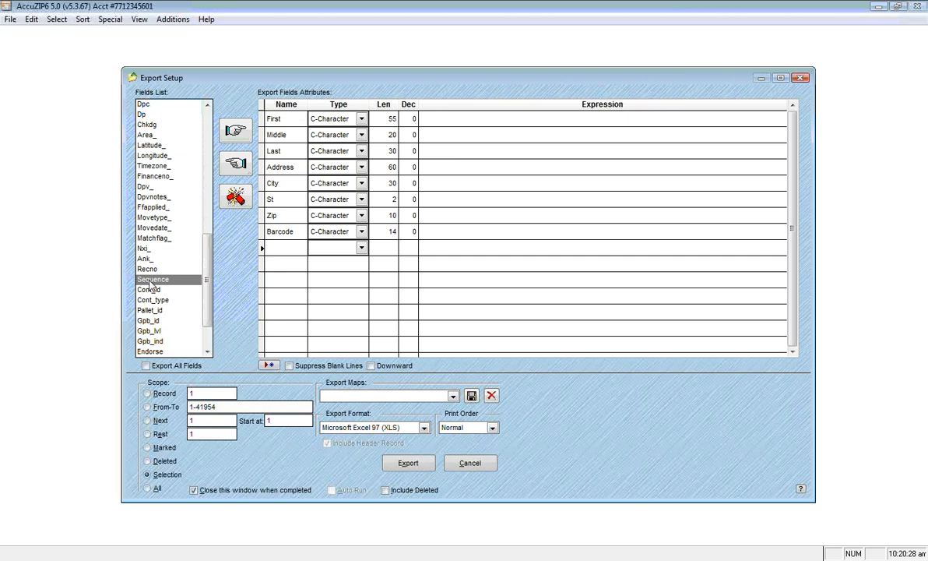
{"action": "double_click", "coordinate": [150, 282]}
{"action": "double_click", "coordinate": [166, 352]}
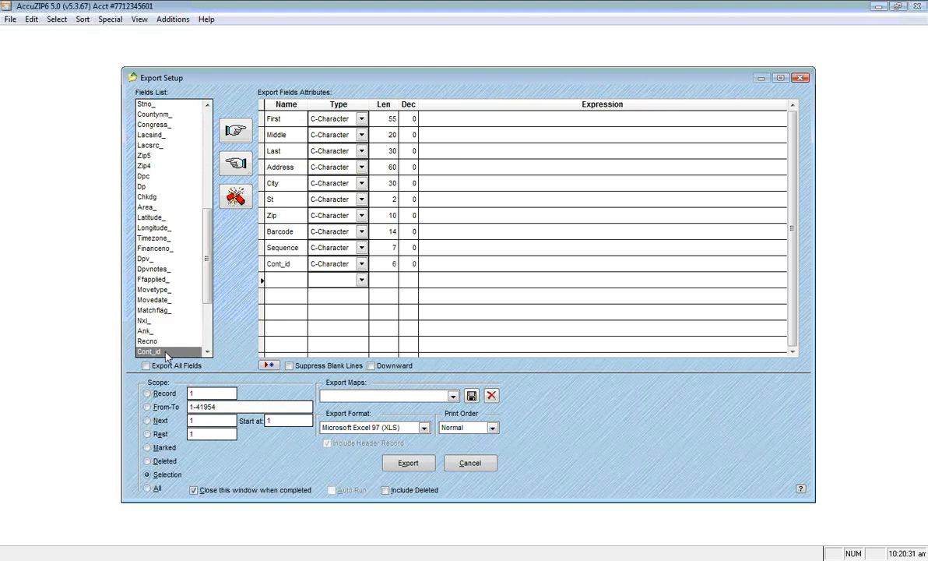
{"action": "left_click", "coordinate": [206, 353]}
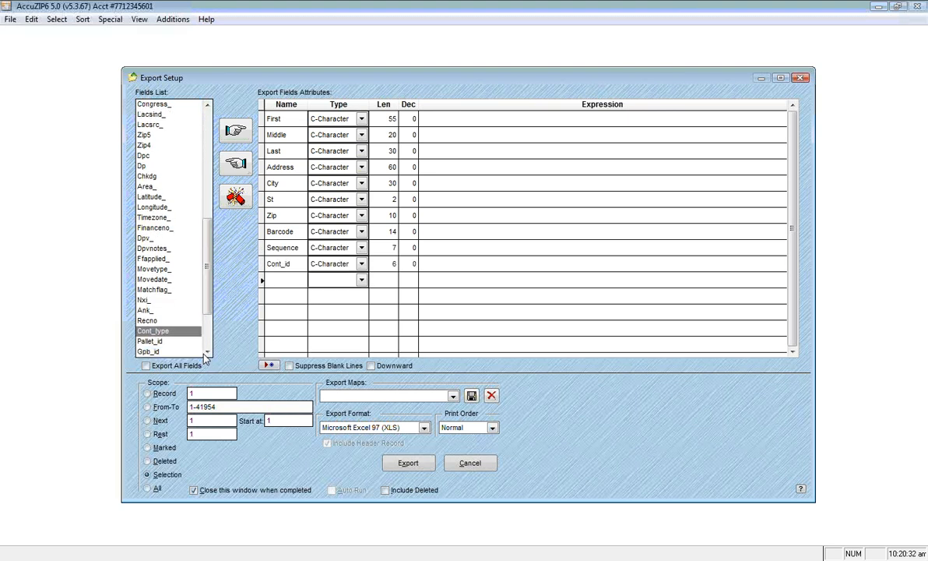
{"action": "left_click", "coordinate": [206, 353]}
{"action": "left_click", "coordinate": [177, 343]}
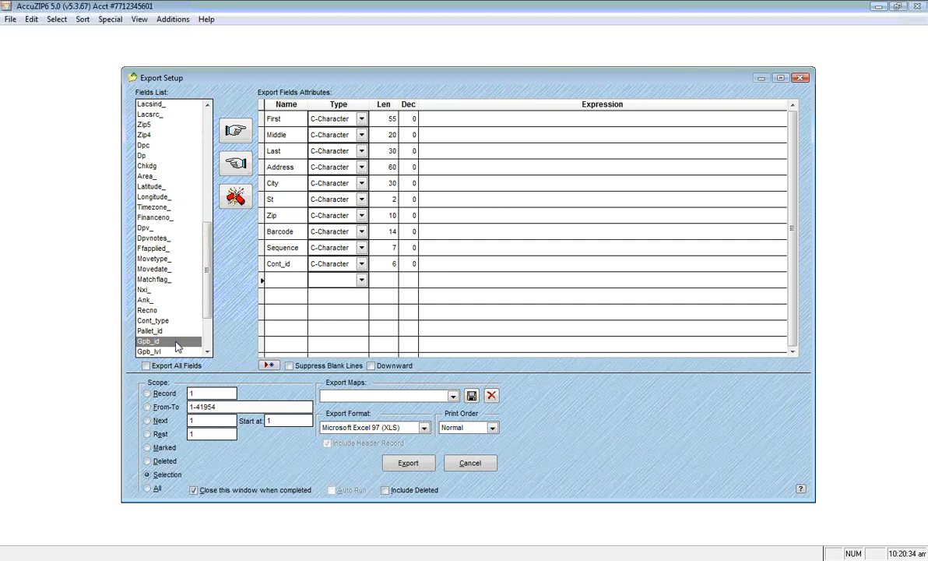
{"action": "double_click", "coordinate": [178, 343]}
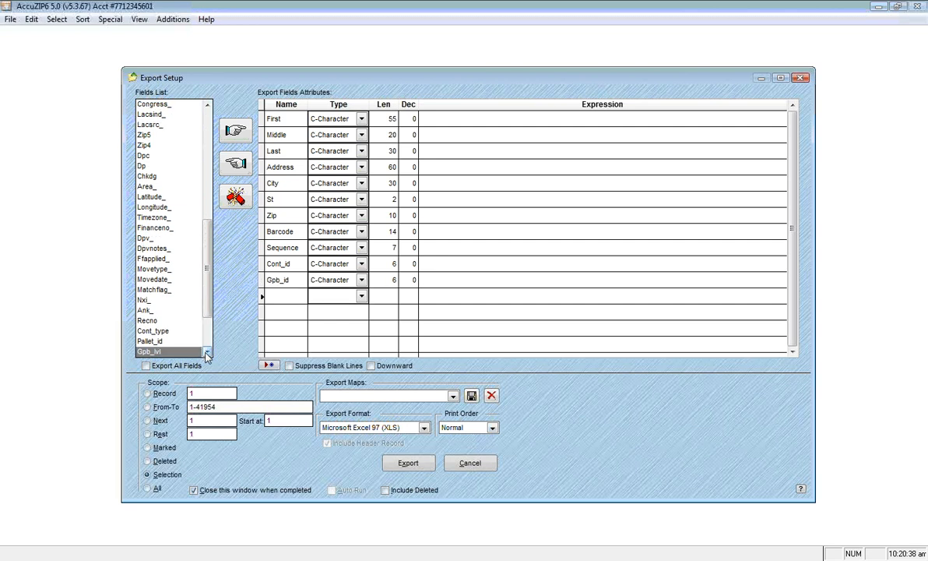
Add the Endorse and Traymark_ fields to the export after Gpb_id.
{"action": "left_click", "coordinate": [206, 353]}
{"action": "left_click", "coordinate": [207, 353]}
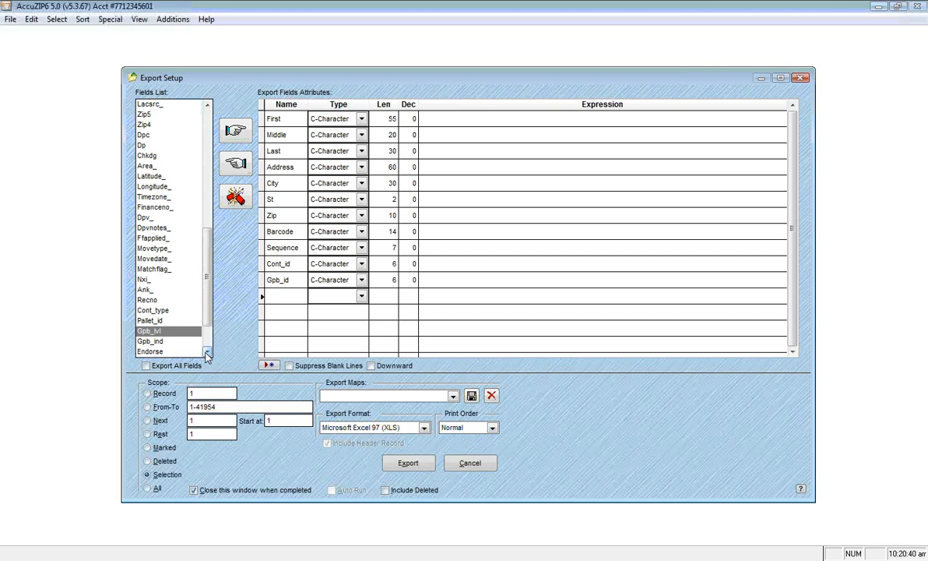
{"action": "left_click", "coordinate": [206, 353]}
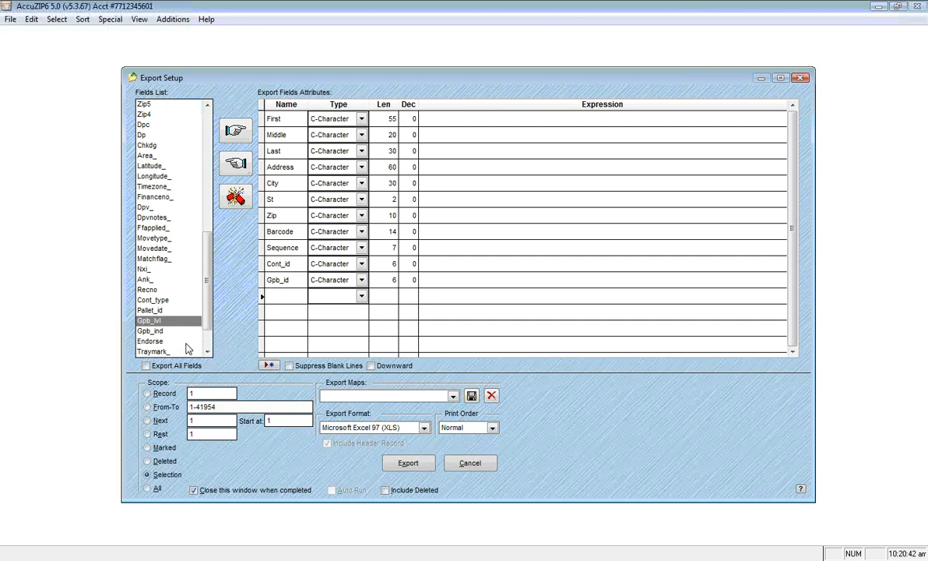
{"action": "double_click", "coordinate": [177, 341]}
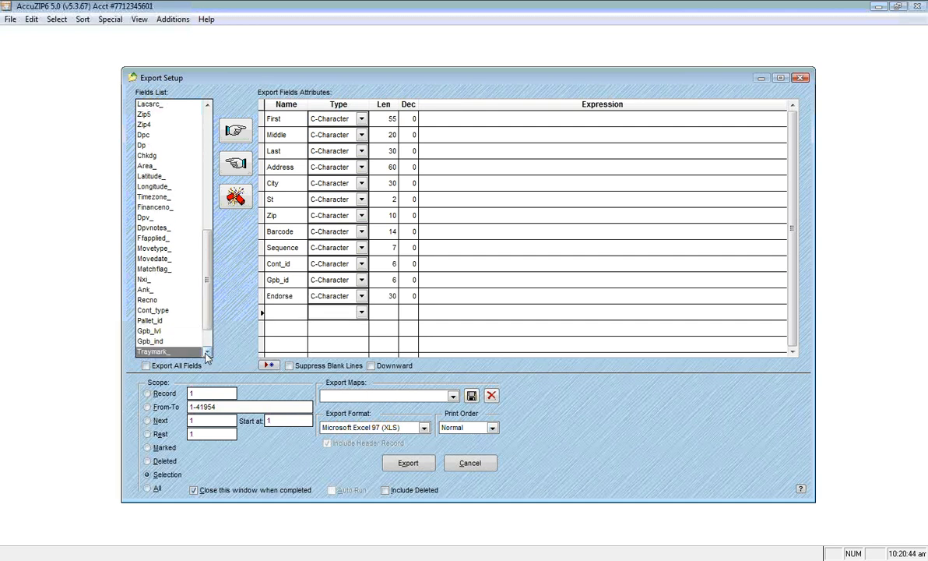
{"action": "scroll", "coordinate": [191, 330], "scroll_direction": "down", "scroll_amount": 3}
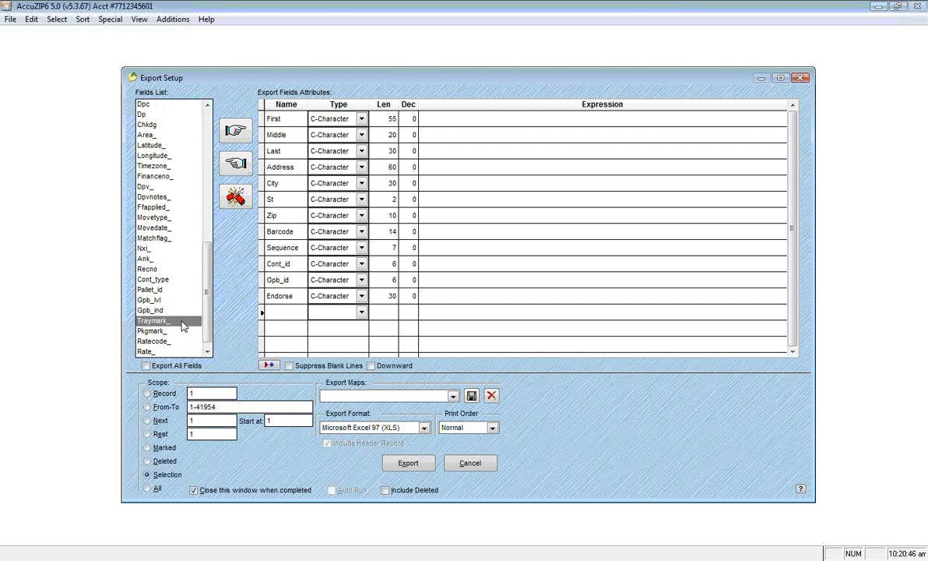
{"action": "double_click", "coordinate": [181, 324]}
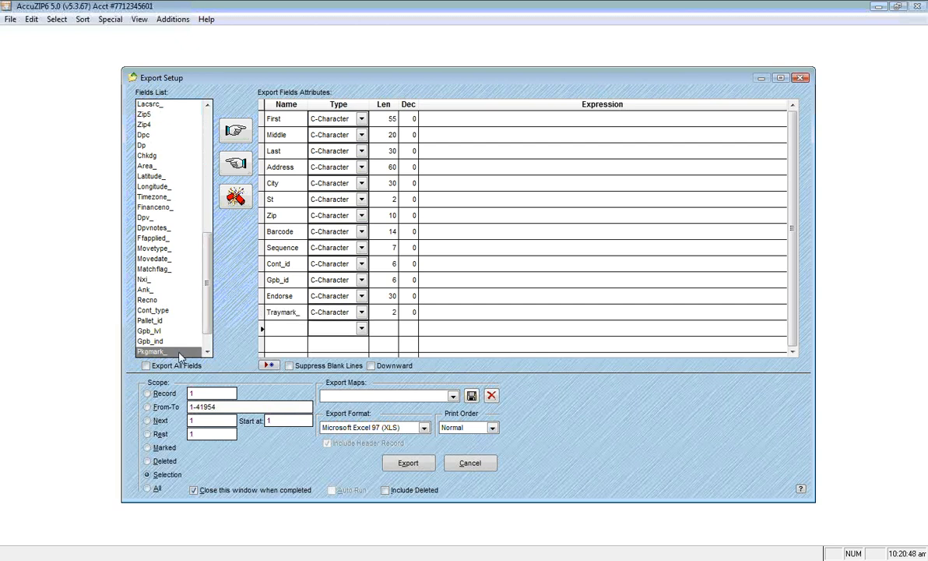
Add the Ratecode_ field to the export after Traymark_ and keep Microsoft Excel 97 (XLS) as the export format.
{"action": "scroll", "coordinate": [185, 339], "scroll_direction": "down", "scroll_amount": 2}
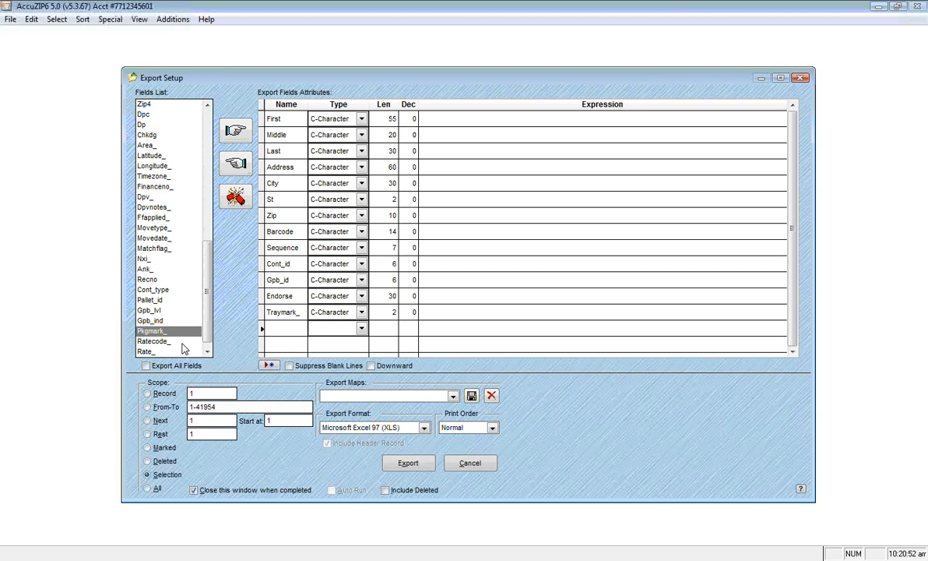
{"action": "double_click", "coordinate": [182, 343]}
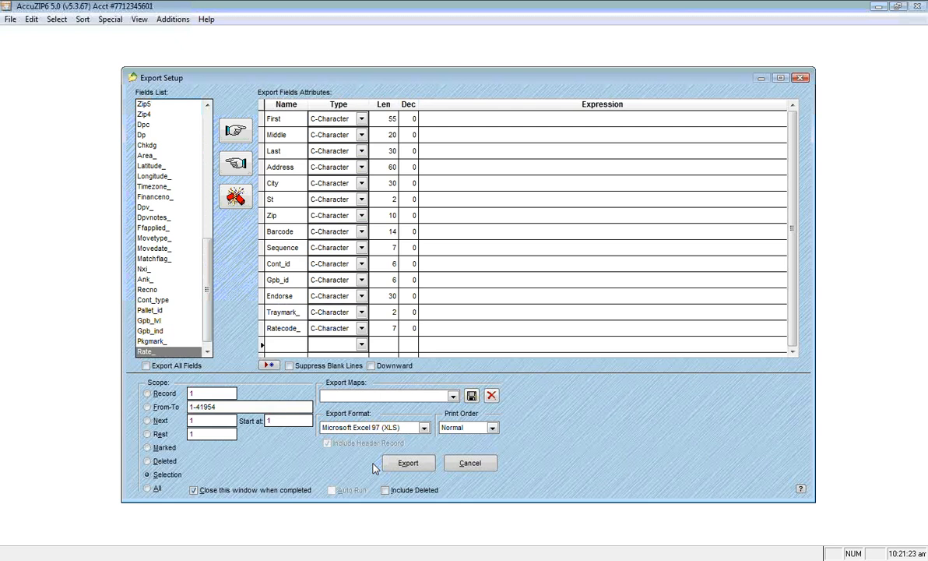
{"action": "left_click", "coordinate": [424, 429]}
{"action": "left_click", "coordinate": [430, 440]}
{"action": "left_click", "coordinate": [430, 440]}
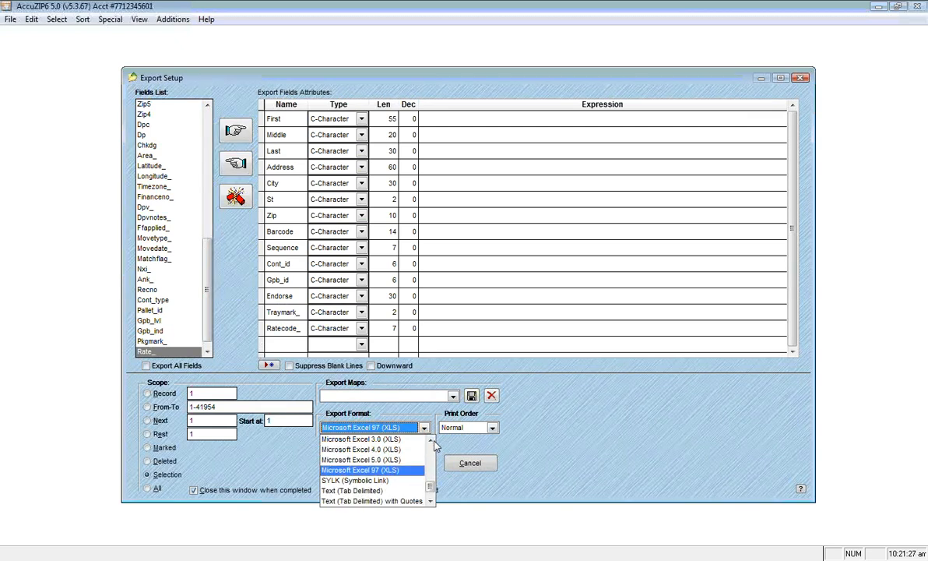
{"action": "left_click", "coordinate": [430, 440]}
{"action": "left_click", "coordinate": [405, 480]}
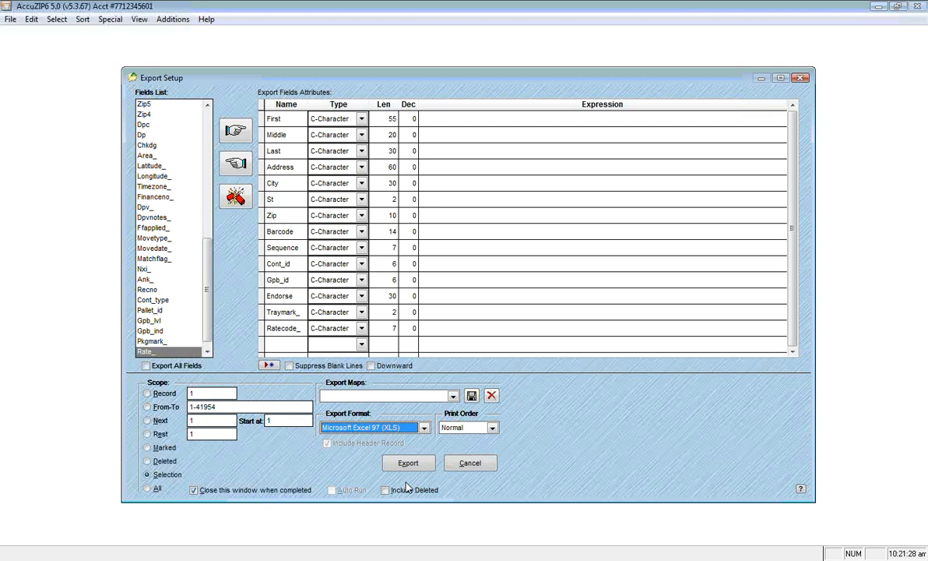
Save the export field layout as a map named My Standard Output Format.
{"action": "left_click", "coordinate": [471, 396]}
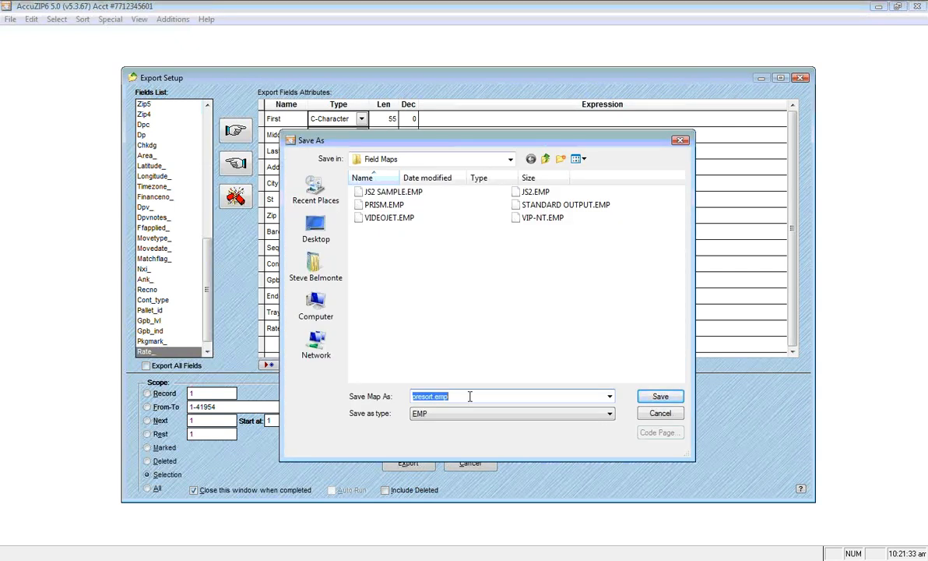
{"action": "type", "text": "My Standard"}
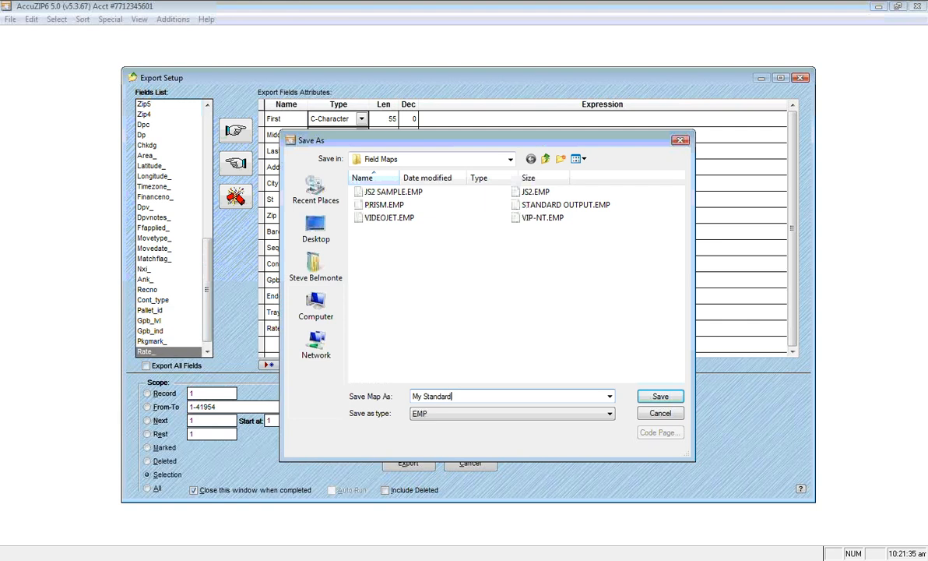
{"action": "type", "text": " Output Format"}
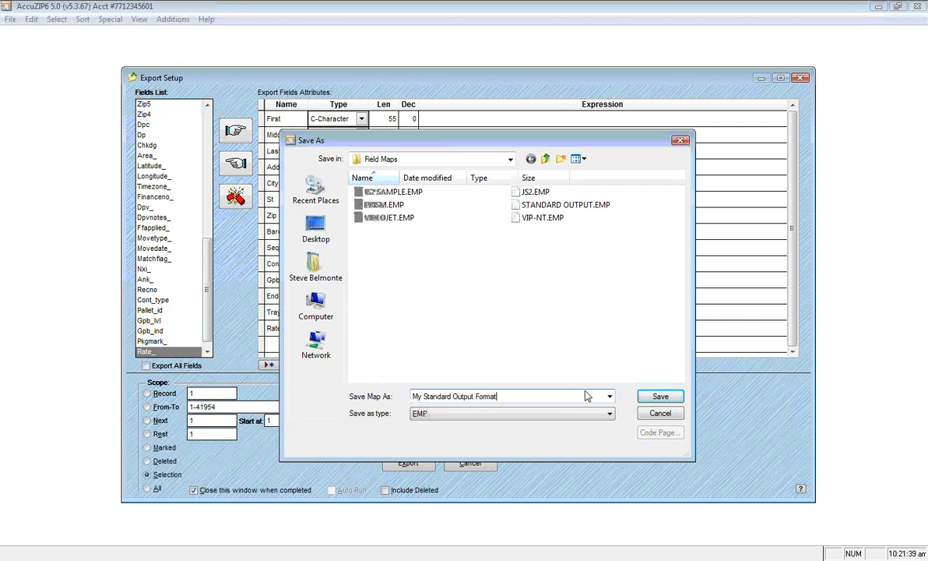
{"action": "left_click", "coordinate": [651, 399]}
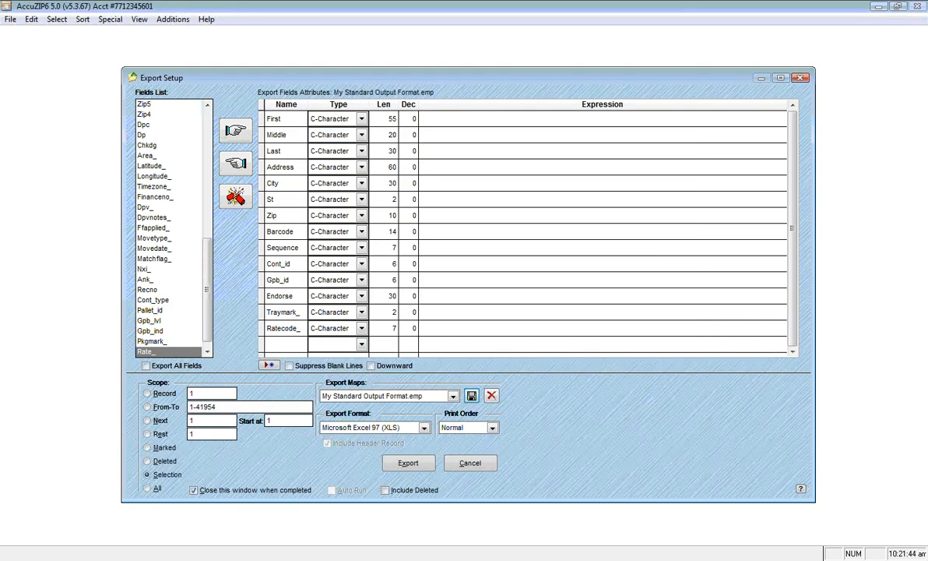
Export the selection as sample clean.xls into the Sample3 folder under Documents, Webinar, Samples.
{"action": "left_click", "coordinate": [408, 462]}
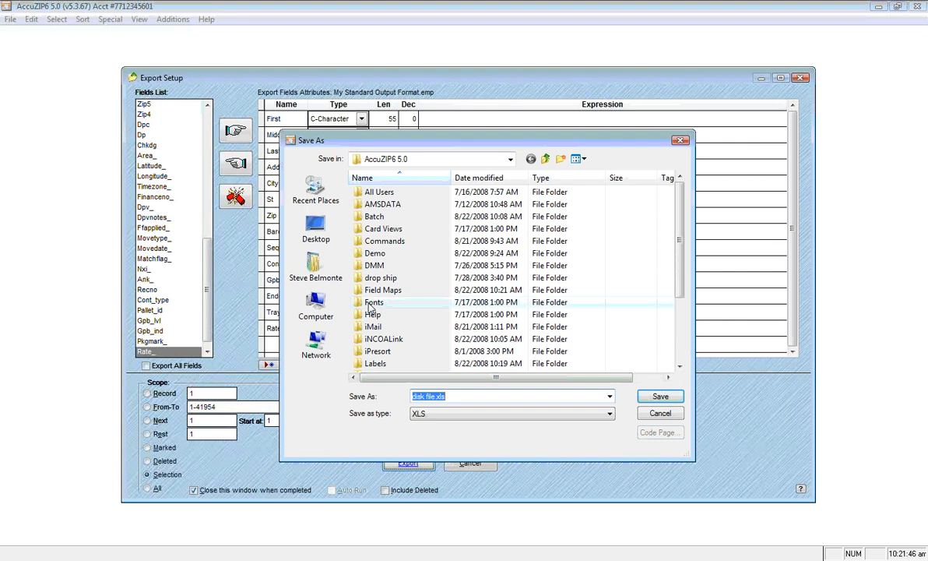
{"action": "left_click", "coordinate": [316, 269]}
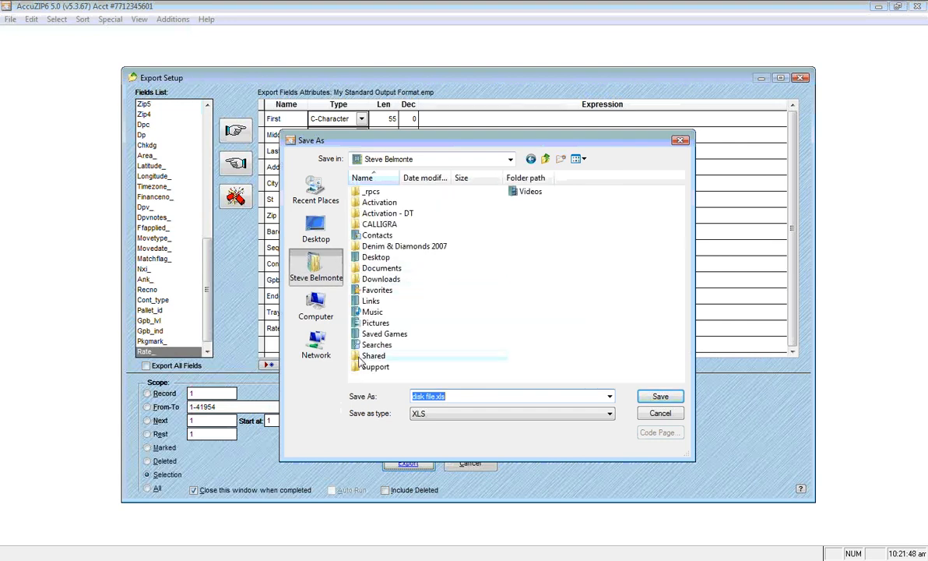
{"action": "double_click", "coordinate": [377, 268]}
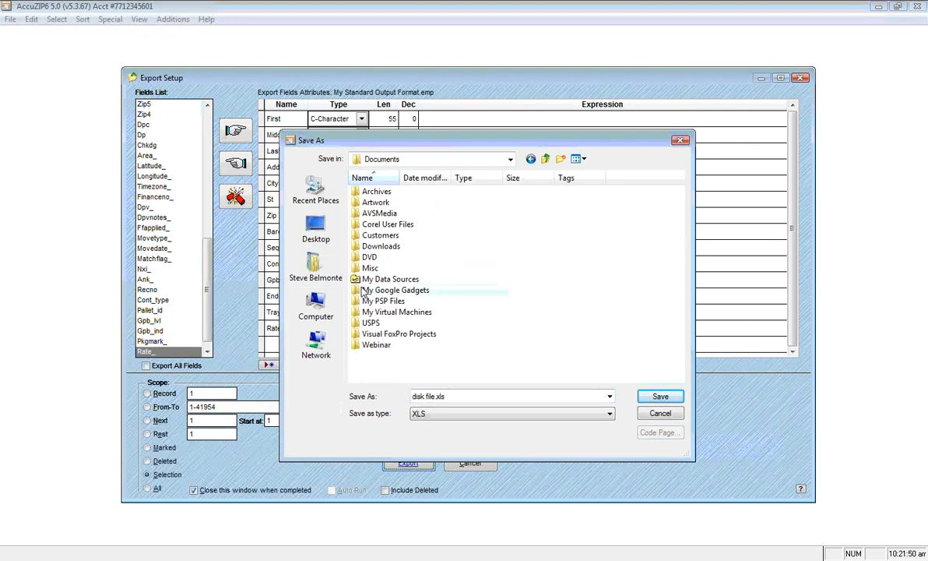
{"action": "double_click", "coordinate": [366, 345]}
{"action": "double_click", "coordinate": [364, 204]}
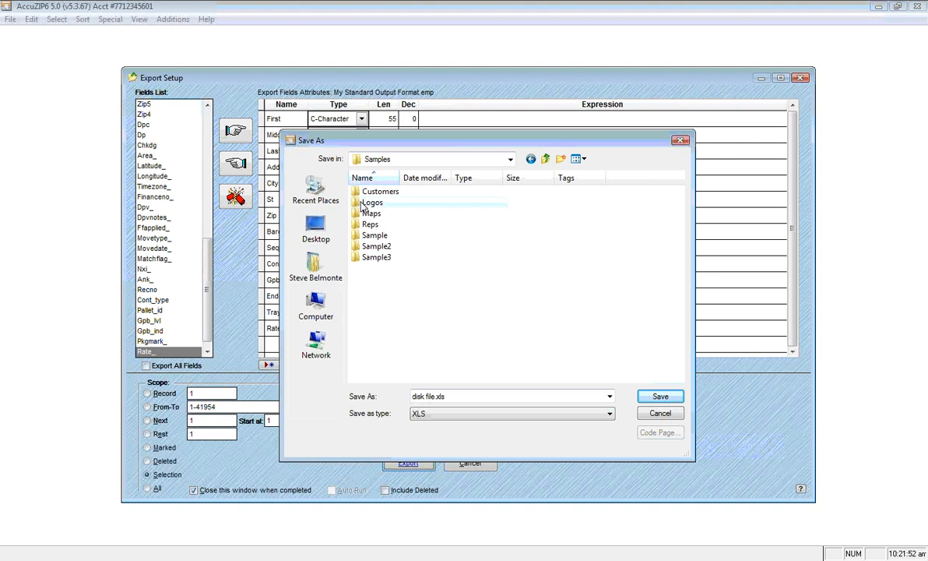
{"action": "double_click", "coordinate": [367, 256]}
{"action": "left_click", "coordinate": [418, 399]}
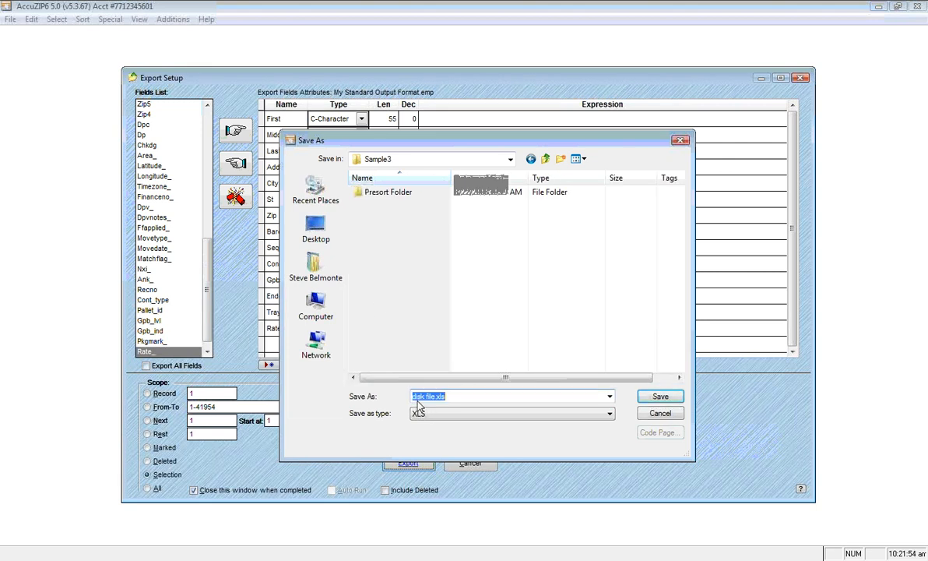
{"action": "type", "text": "sample clean"}
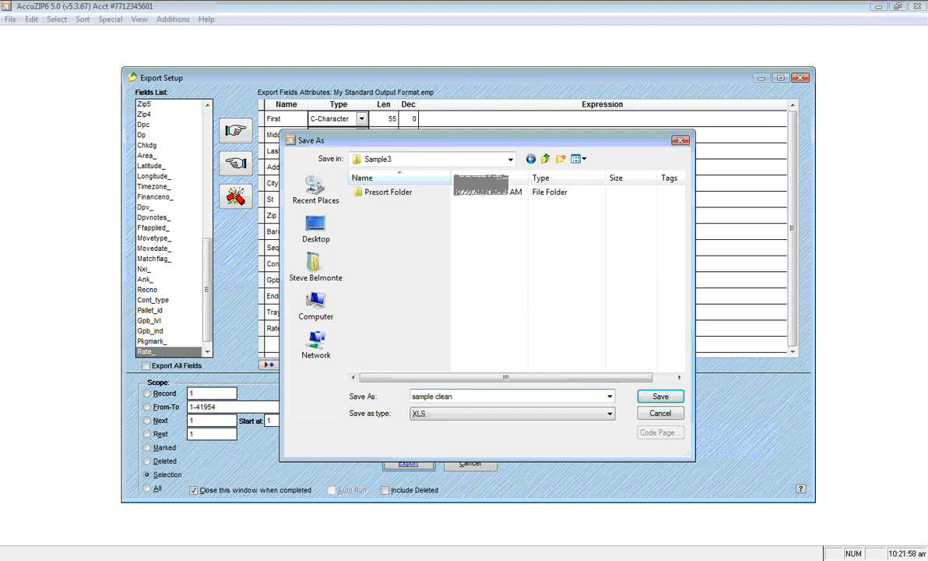
{"action": "type", "text": ".xls"}
{"action": "left_click", "coordinate": [658, 396]}
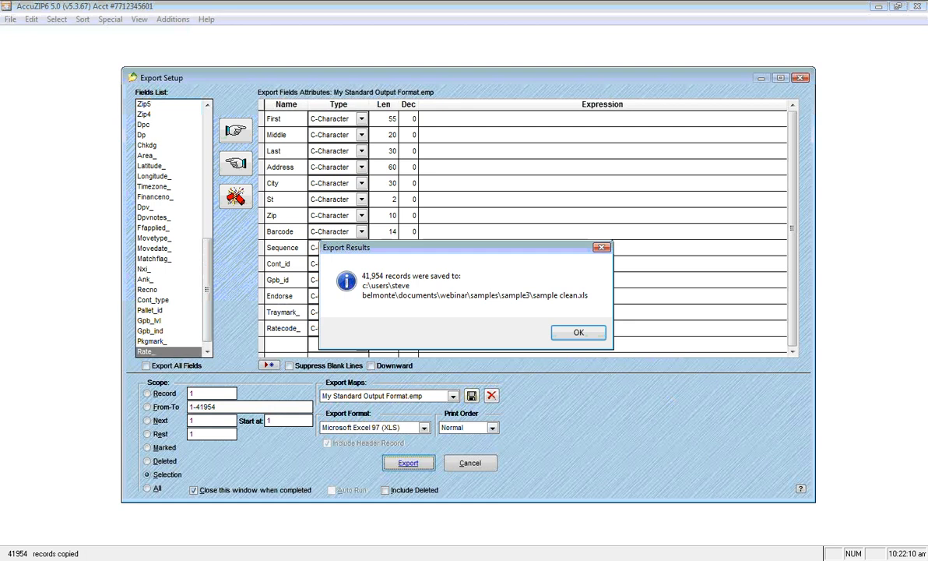
{"action": "left_click", "coordinate": [580, 333]}
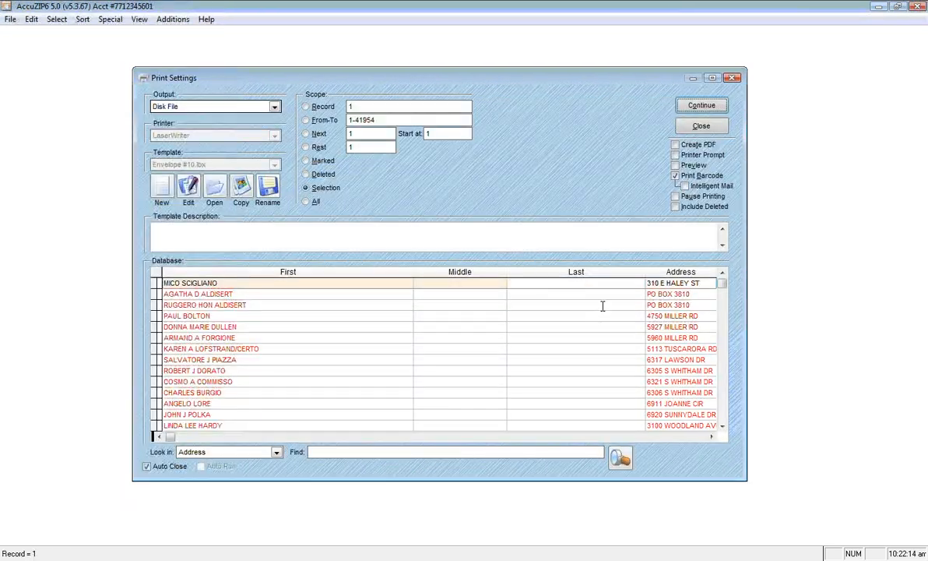
Close the print settings, the presort windows and the Sample mailing list.
{"action": "left_click", "coordinate": [690, 127]}
{"action": "left_click", "coordinate": [645, 154]}
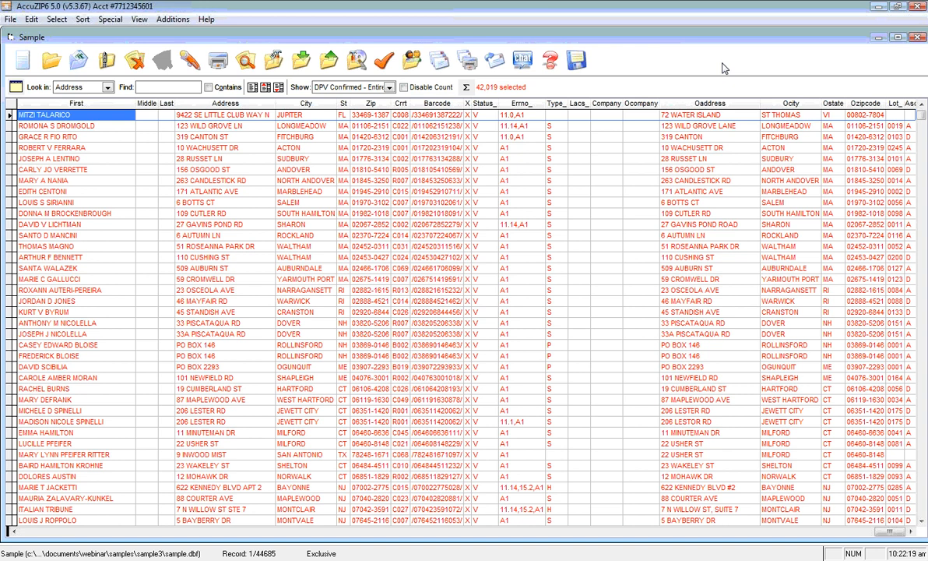
{"action": "left_click", "coordinate": [918, 37]}
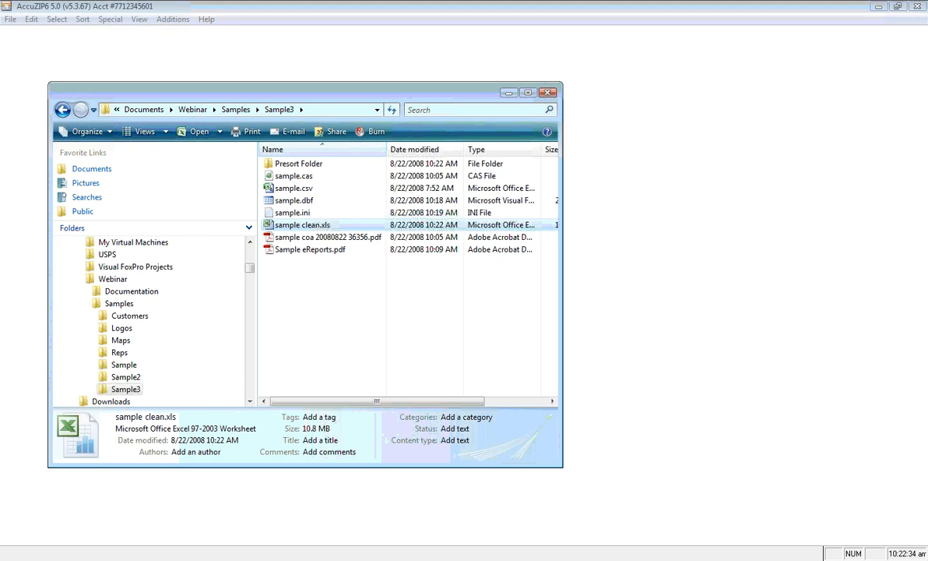
Open sample clean.xls in Excel, widen its columns to examine the exported fields, and close it without saving.
{"action": "double_click", "coordinate": [303, 225]}
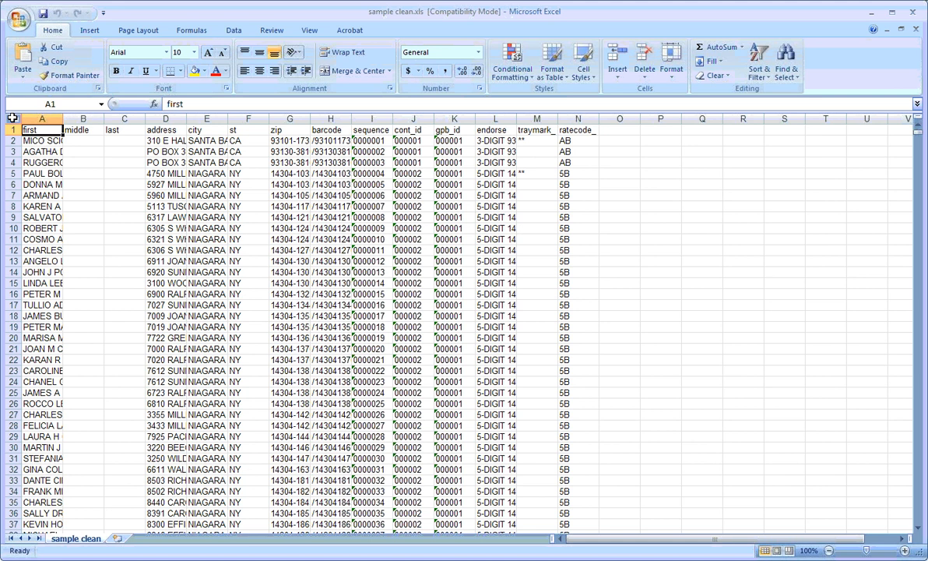
{"action": "left_click", "coordinate": [13, 117]}
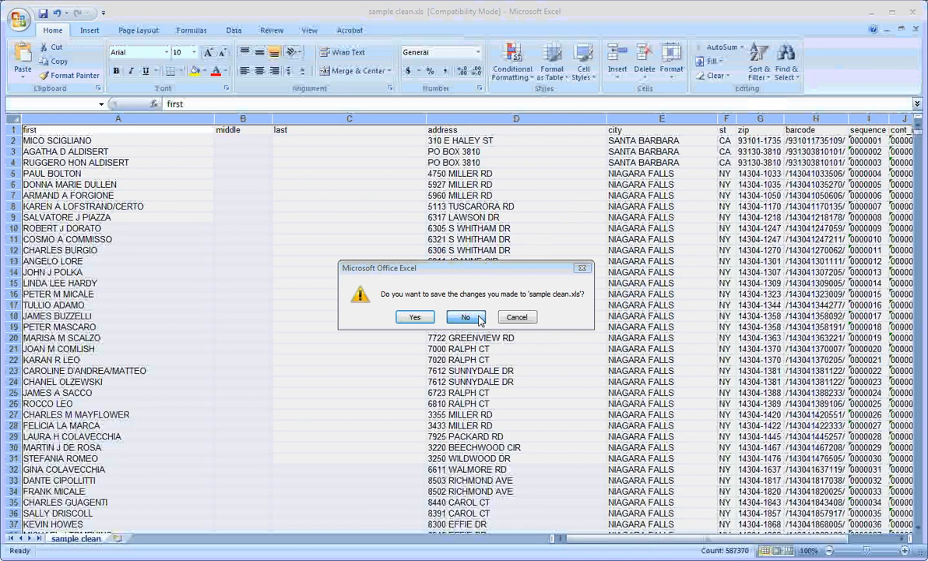
{"action": "left_click", "coordinate": [466, 317]}
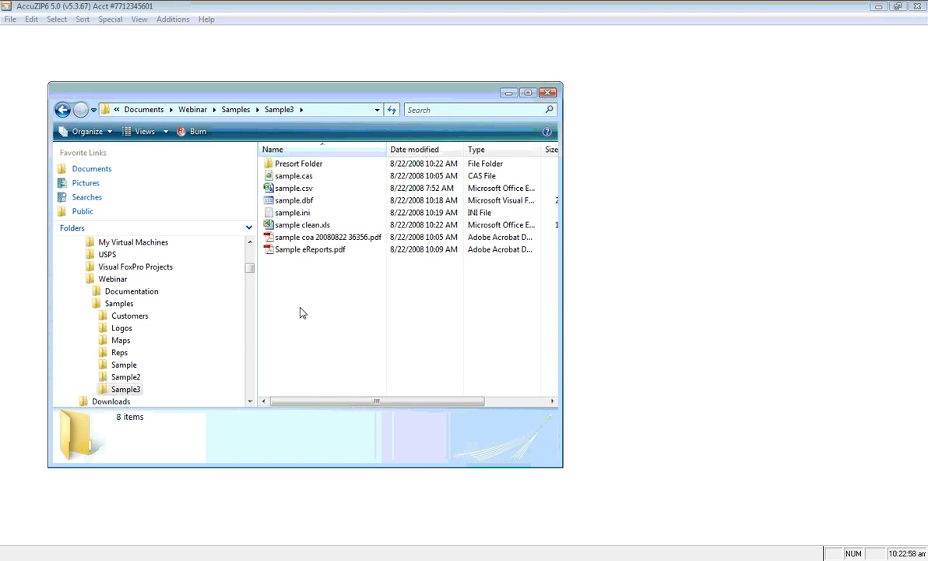
{"action": "left_click", "coordinate": [650, 138]}
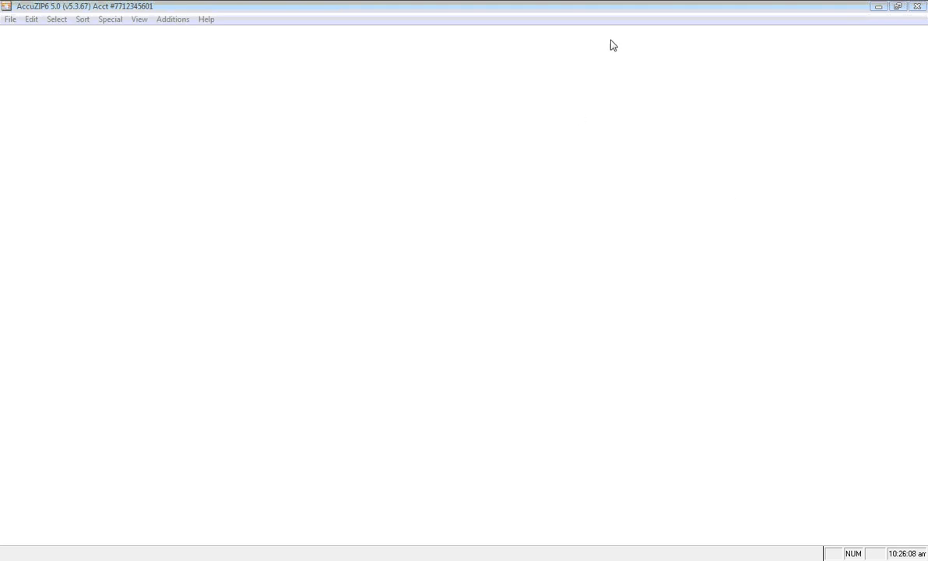
{"action": "left_click", "coordinate": [110, 28]}
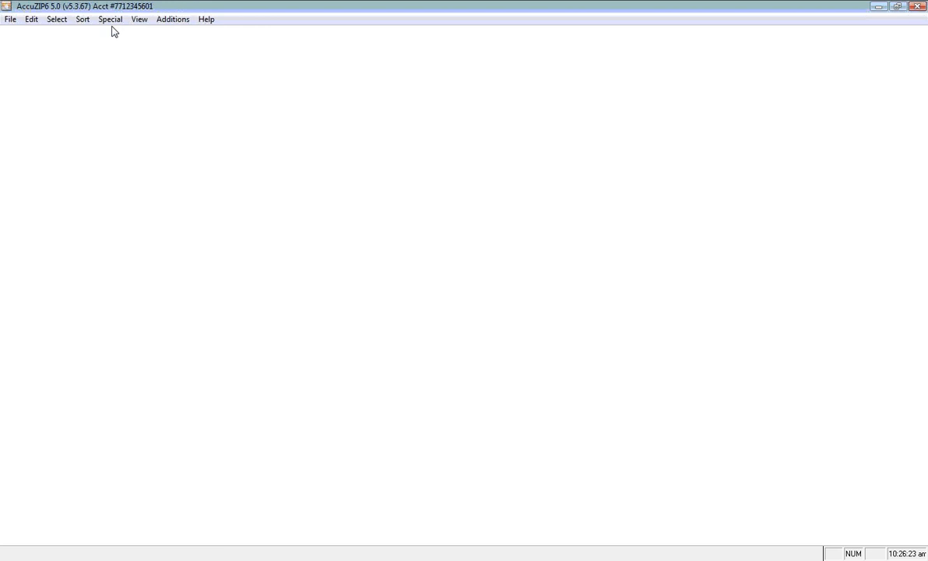
{"action": "left_click", "coordinate": [109, 24]}
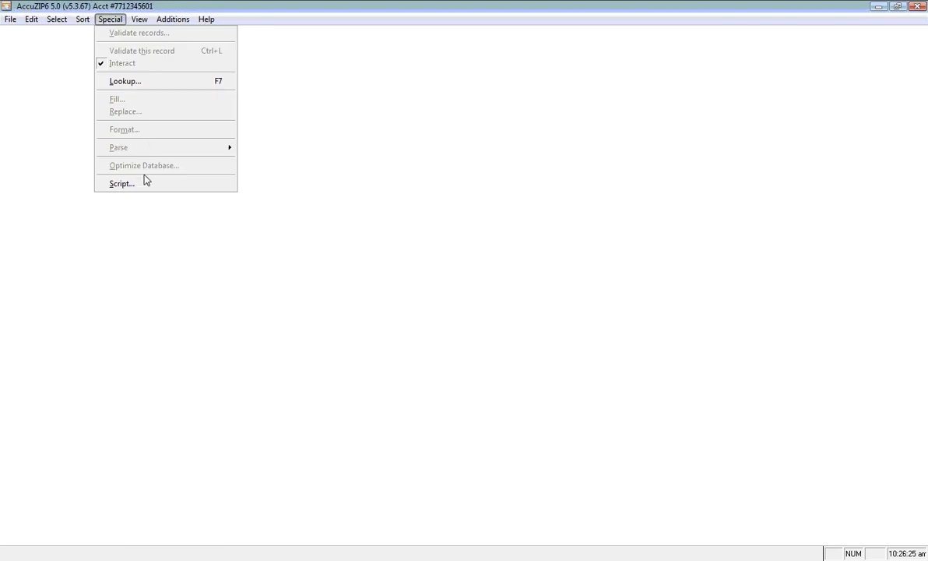
{"action": "left_click", "coordinate": [145, 186]}
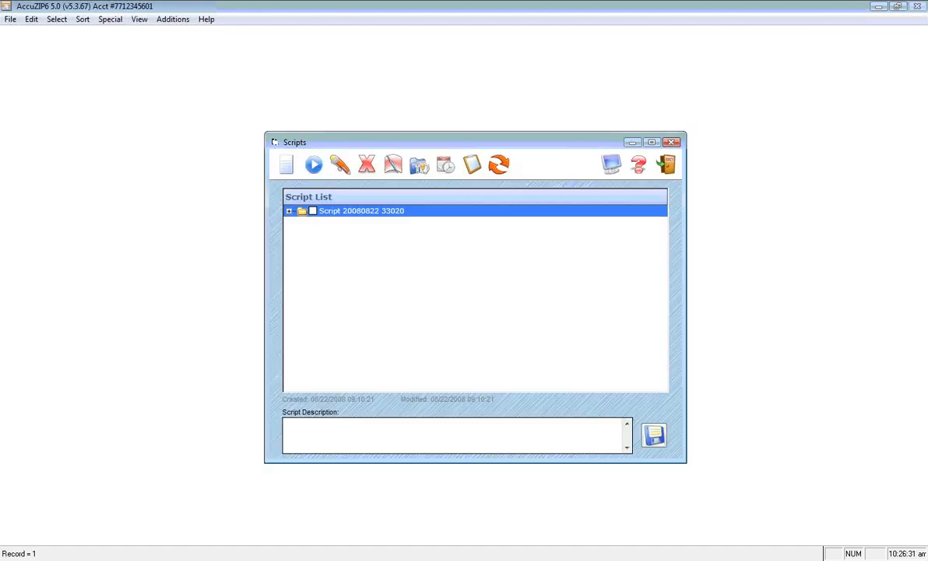
{"action": "left_click", "coordinate": [687, 37]}
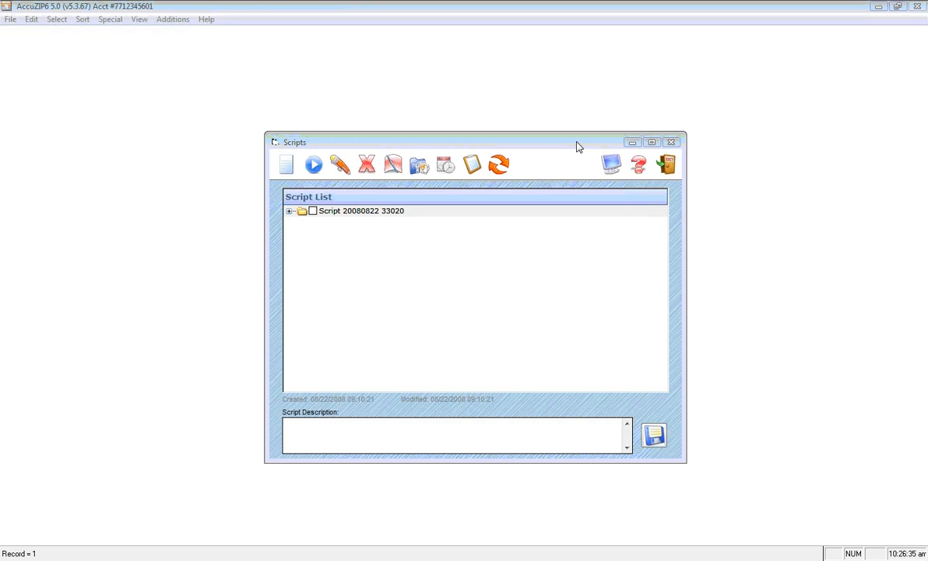
{"action": "left_click", "coordinate": [285, 197]}
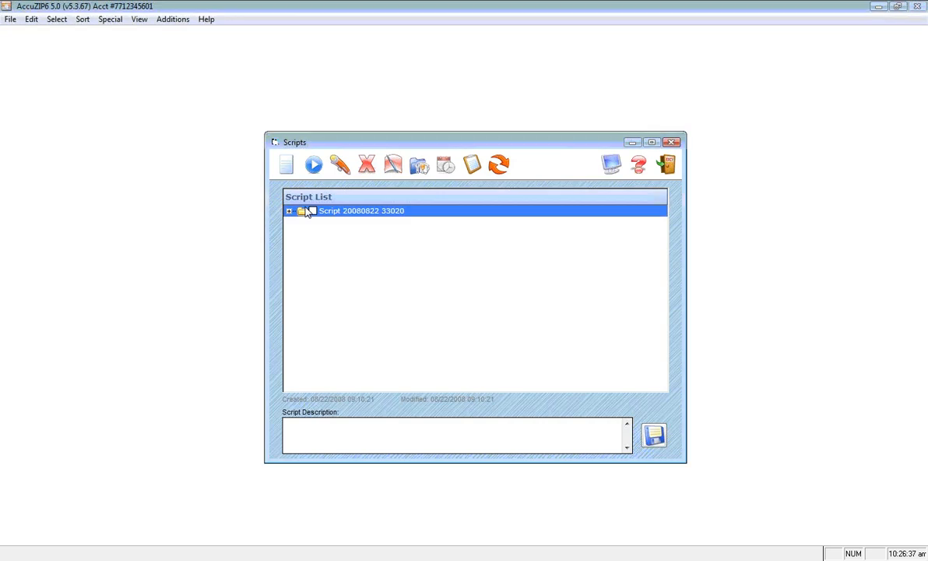
{"action": "left_click", "coordinate": [367, 175]}
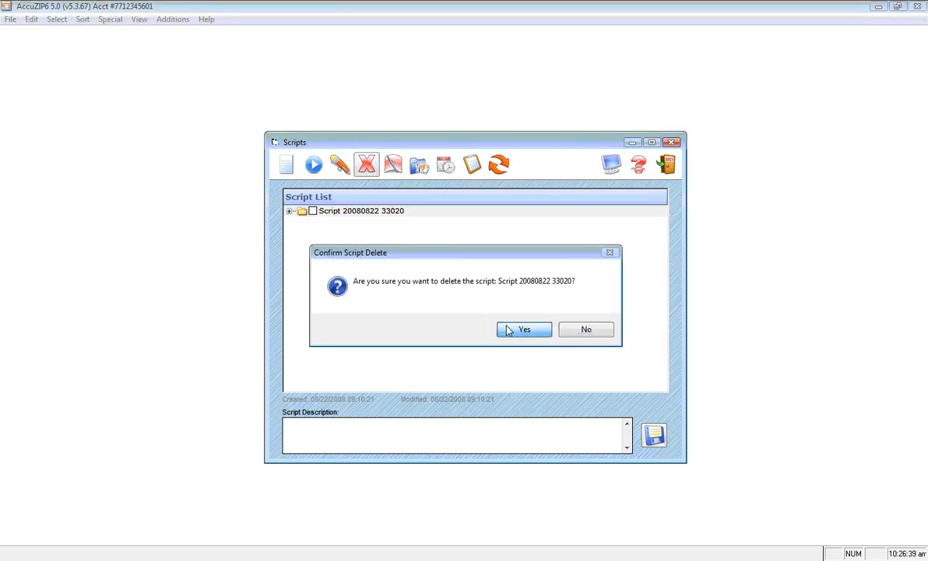
{"action": "left_click", "coordinate": [507, 327]}
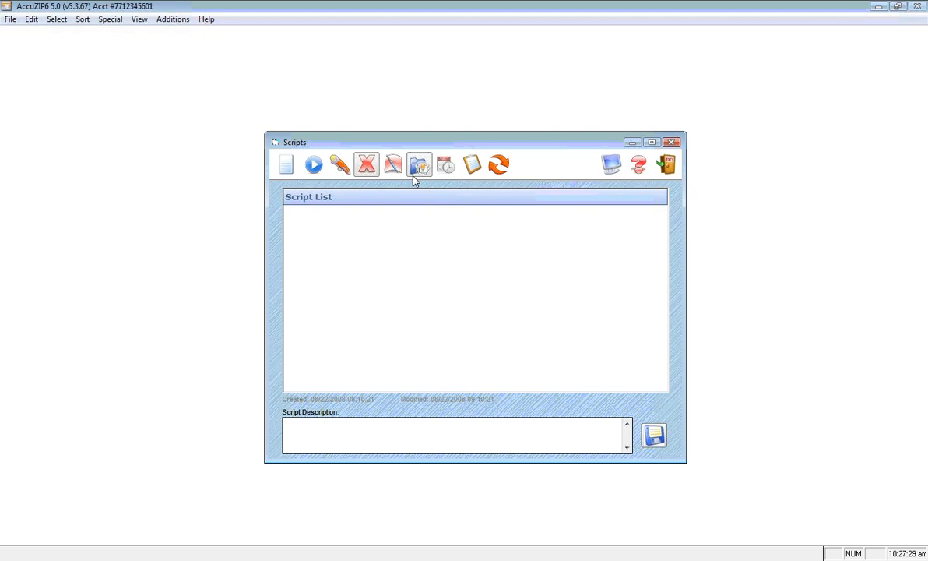
{"action": "left_click", "coordinate": [418, 166]}
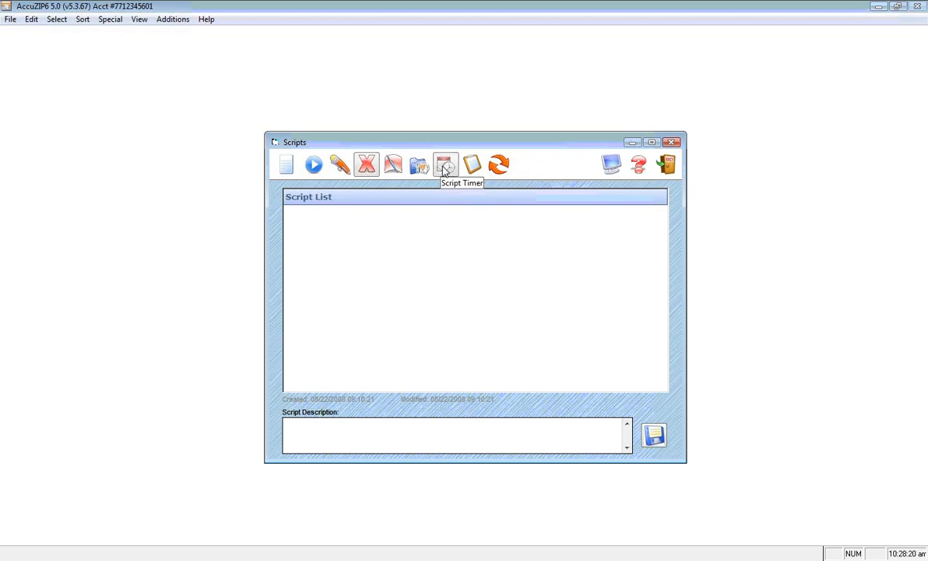
{"action": "left_click", "coordinate": [445, 169]}
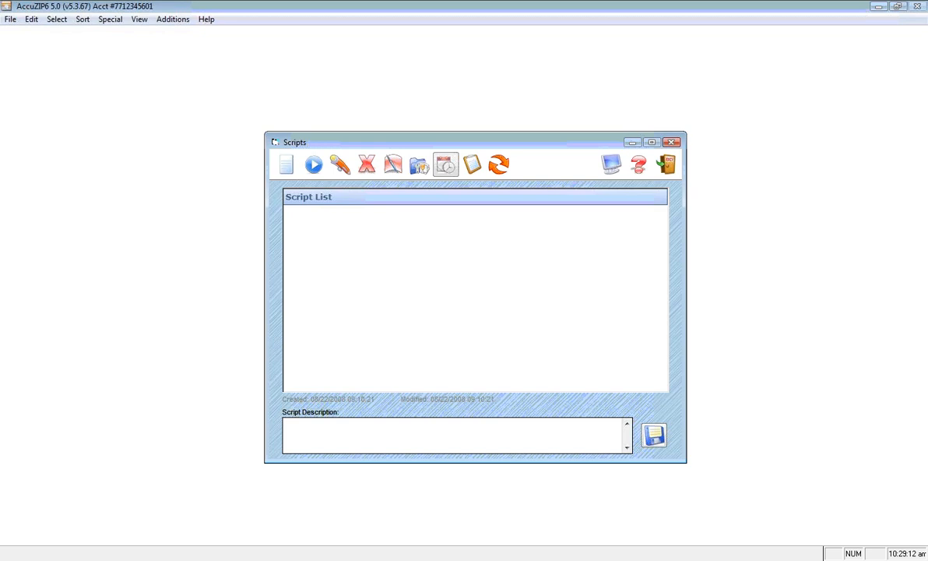
Switch to the Script Events presentation in PowerPoint, run its slide show from the beginning and reveal the first event.
{"action": "left_click", "coordinate": [222, 560]}
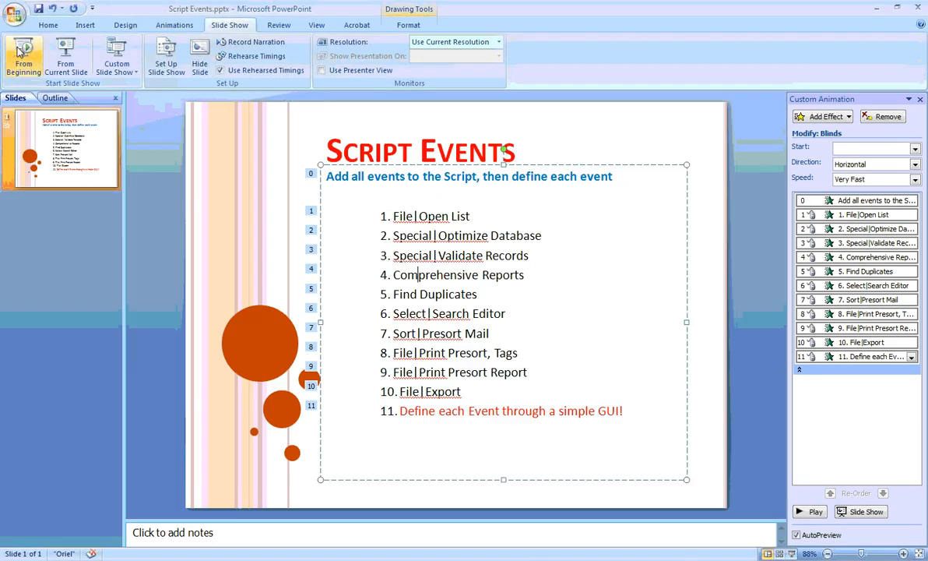
{"action": "left_click", "coordinate": [17, 48]}
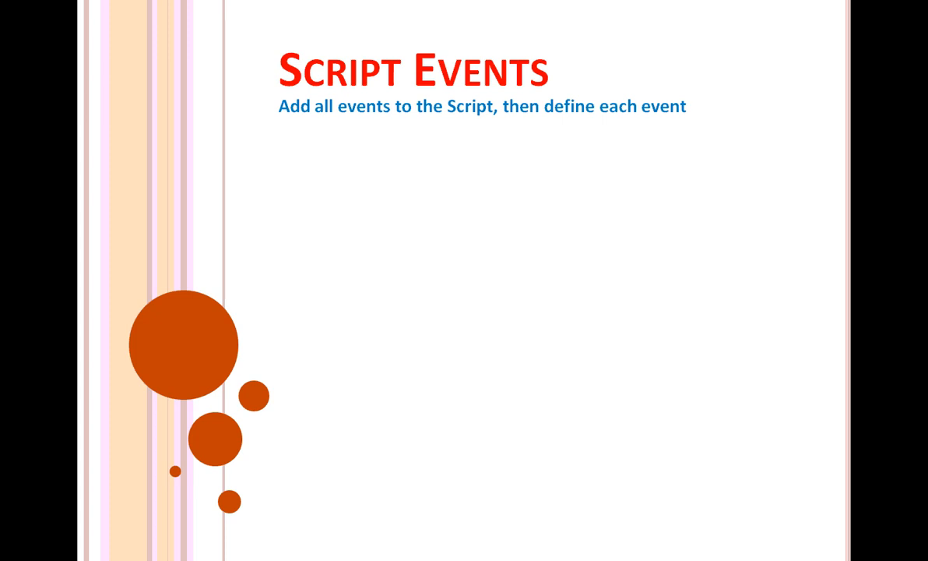
{"action": "key", "text": "Right"}
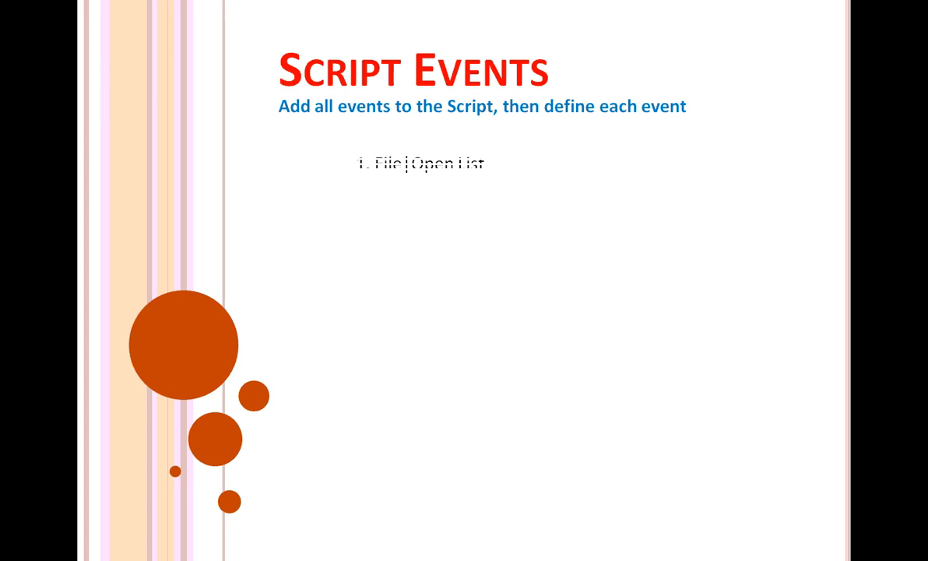
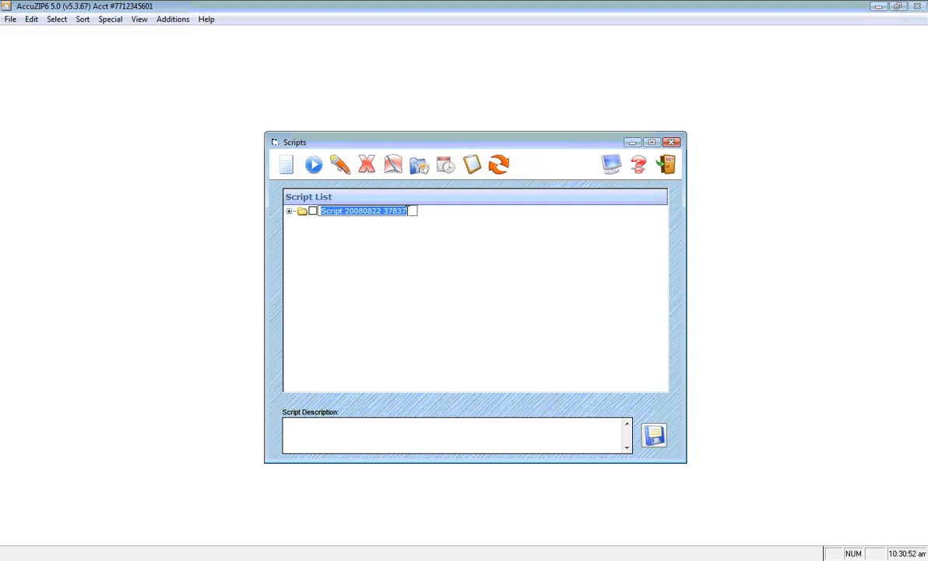
Name the new script Company Standard Processes and open it in the Script Editor.
{"action": "type", "text": "Company Sta"}
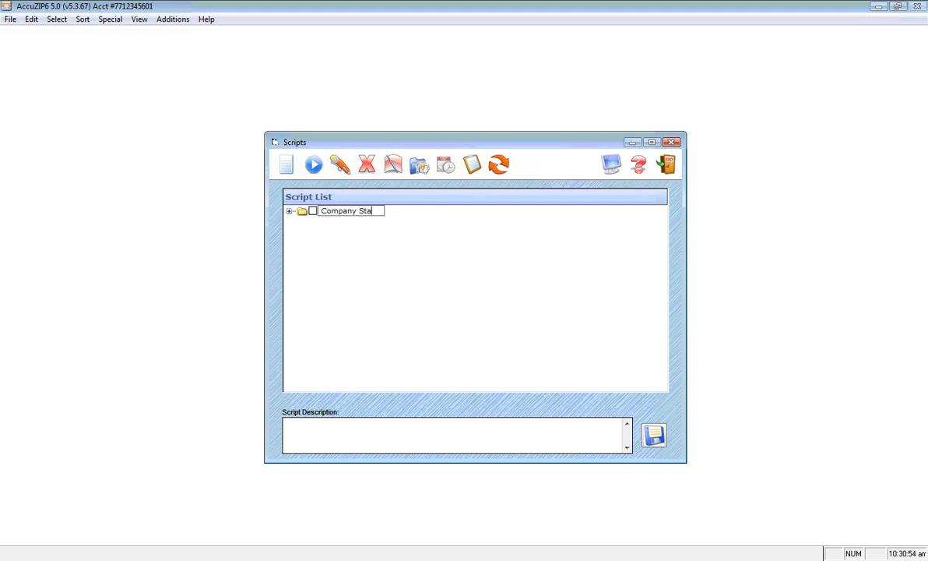
{"action": "type", "text": "ndard Processes"}
{"action": "key", "text": "Return"}
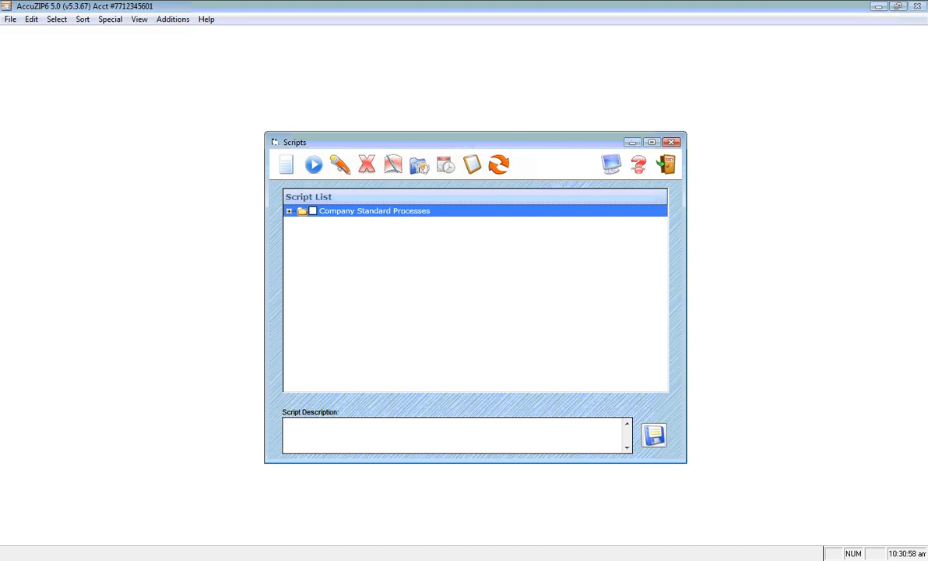
{"action": "left_click", "coordinate": [340, 166]}
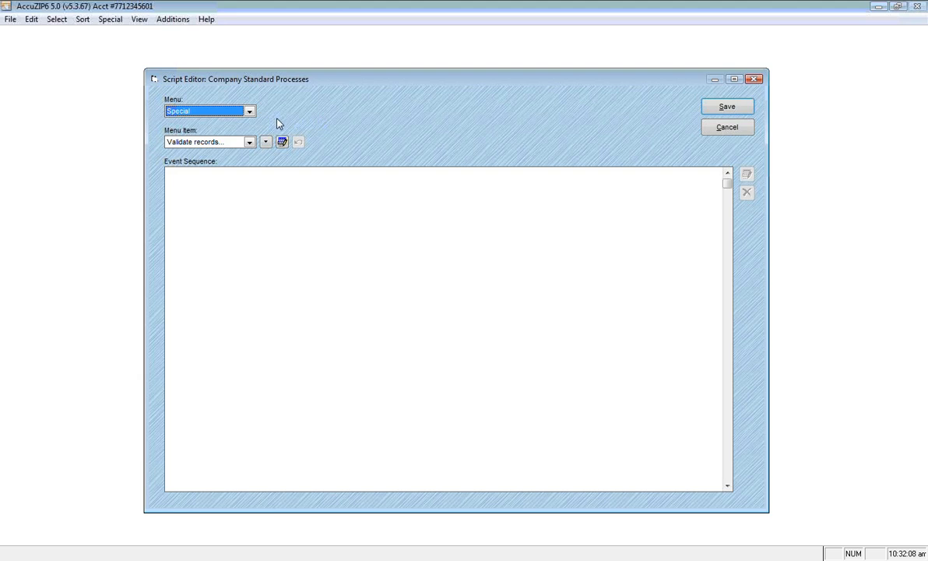
Add the File event Open List as the first event in the script's event sequence.
{"action": "left_click", "coordinate": [249, 113]}
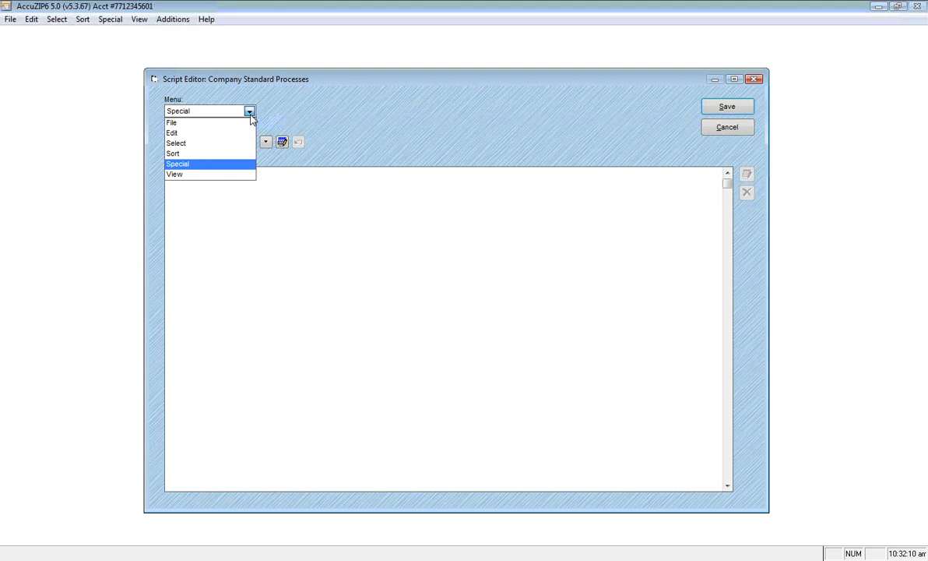
{"action": "left_click", "coordinate": [248, 123]}
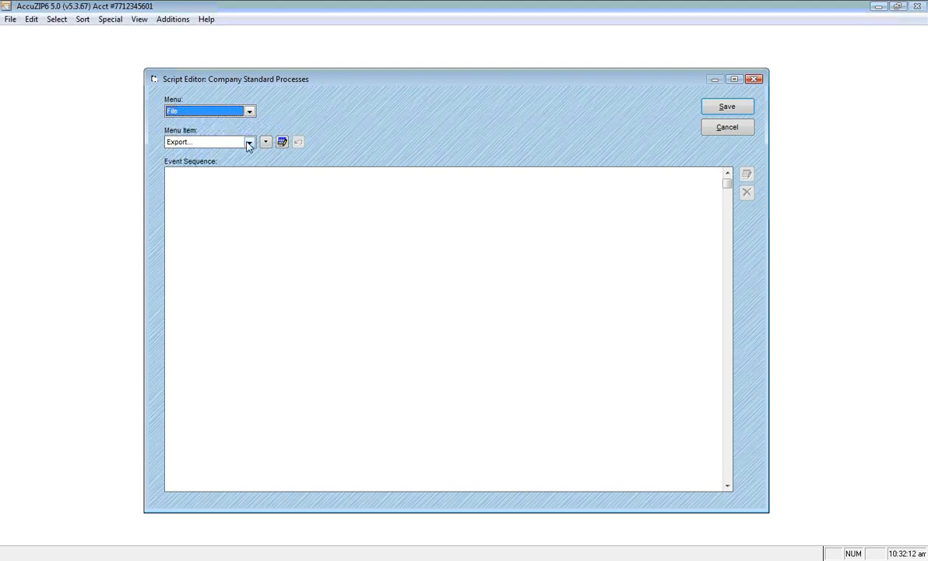
{"action": "left_click", "coordinate": [250, 142]}
{"action": "left_click", "coordinate": [272, 117]}
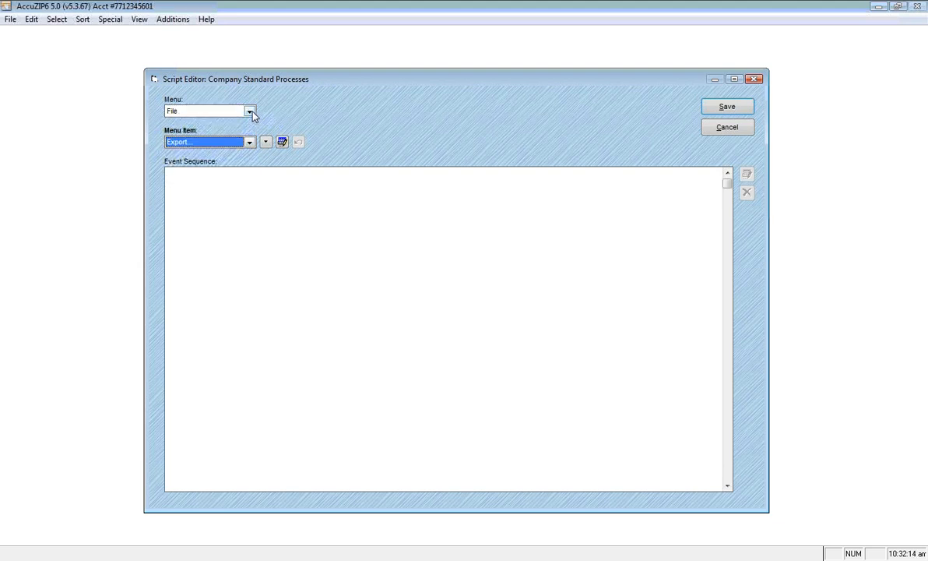
{"action": "left_click", "coordinate": [249, 111]}
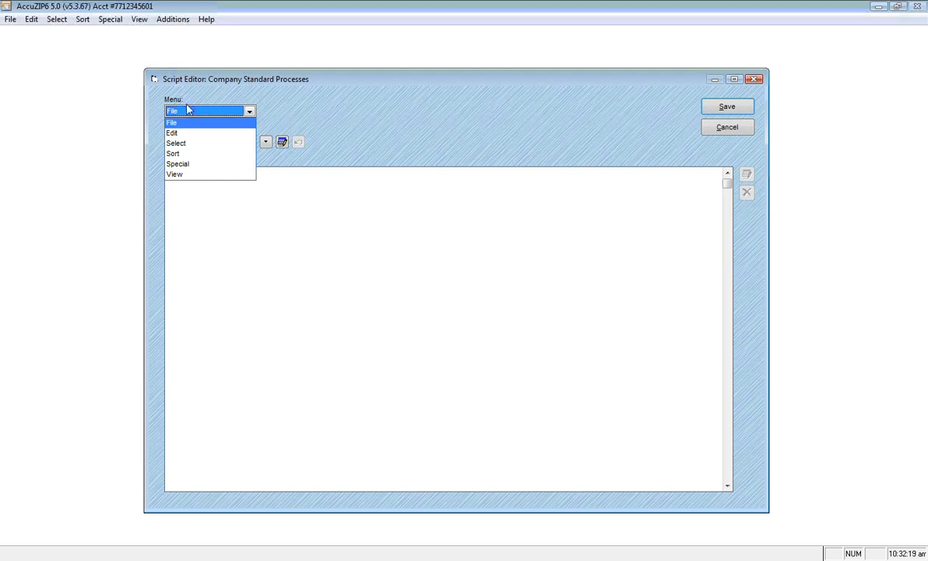
{"action": "left_click", "coordinate": [173, 123]}
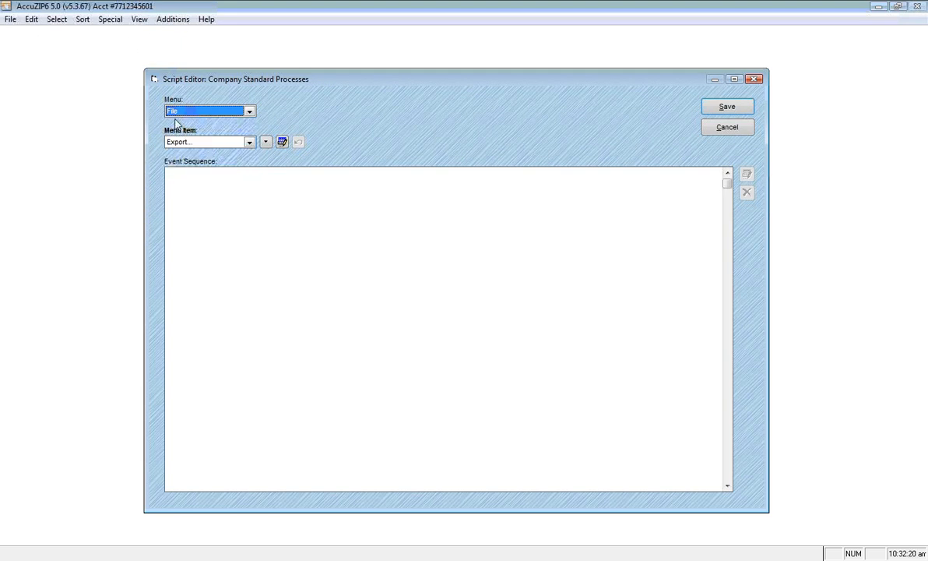
{"action": "left_click", "coordinate": [249, 142]}
{"action": "scroll", "coordinate": [249, 189], "scroll_direction": "up", "scroll_amount": 1}
{"action": "scroll", "coordinate": [249, 179], "scroll_direction": "up", "scroll_amount": 1}
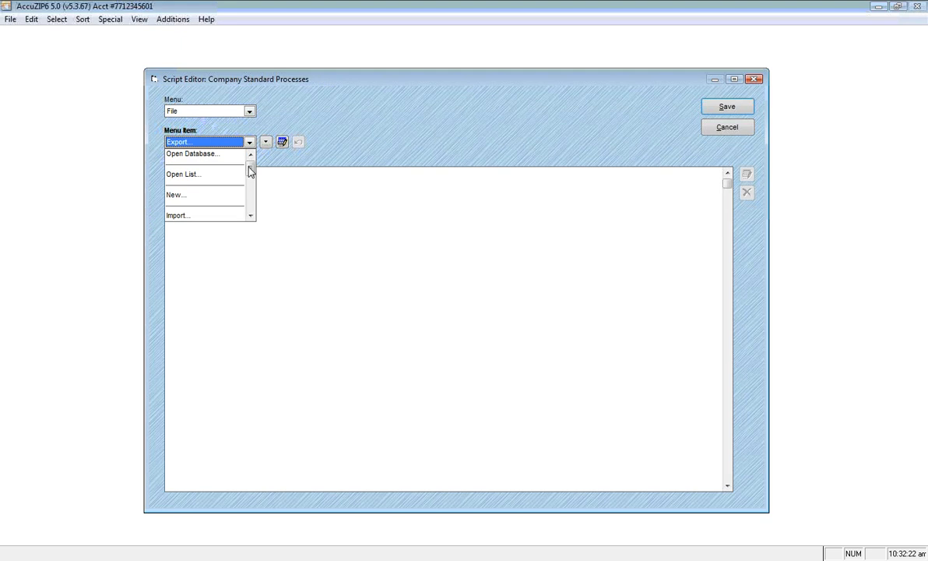
{"action": "left_click", "coordinate": [238, 175]}
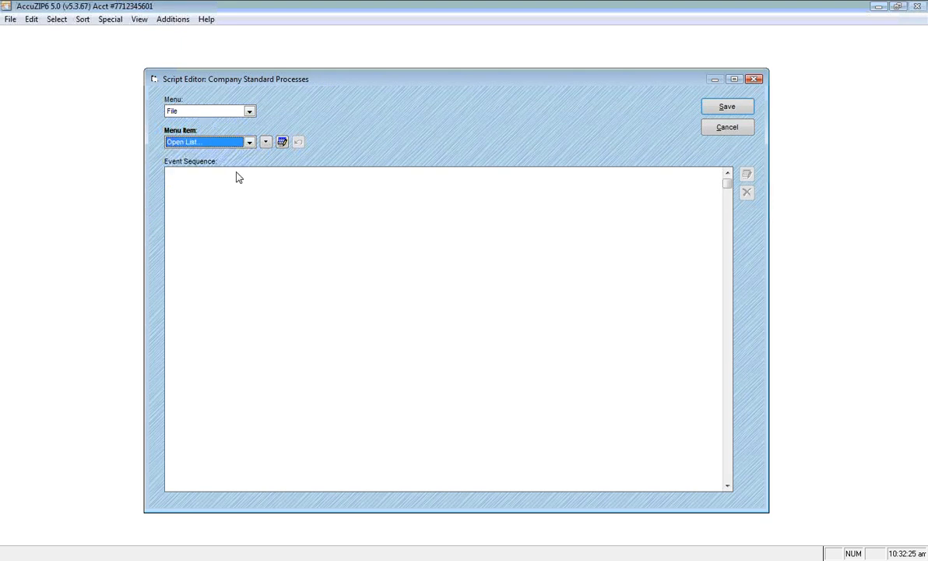
{"action": "left_click", "coordinate": [264, 147]}
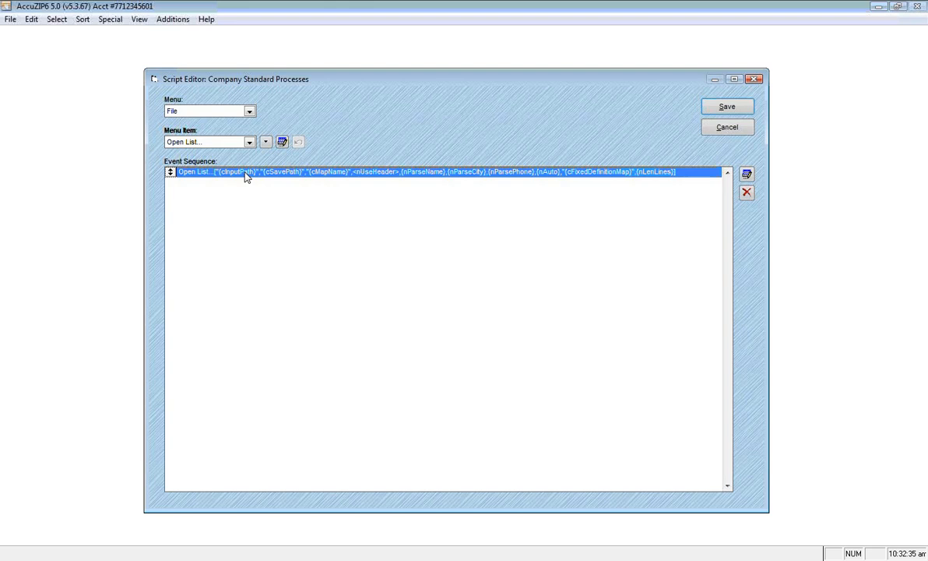
Add the Special event Optimize Database to the event sequence after Open List.
{"action": "left_click", "coordinate": [249, 112]}
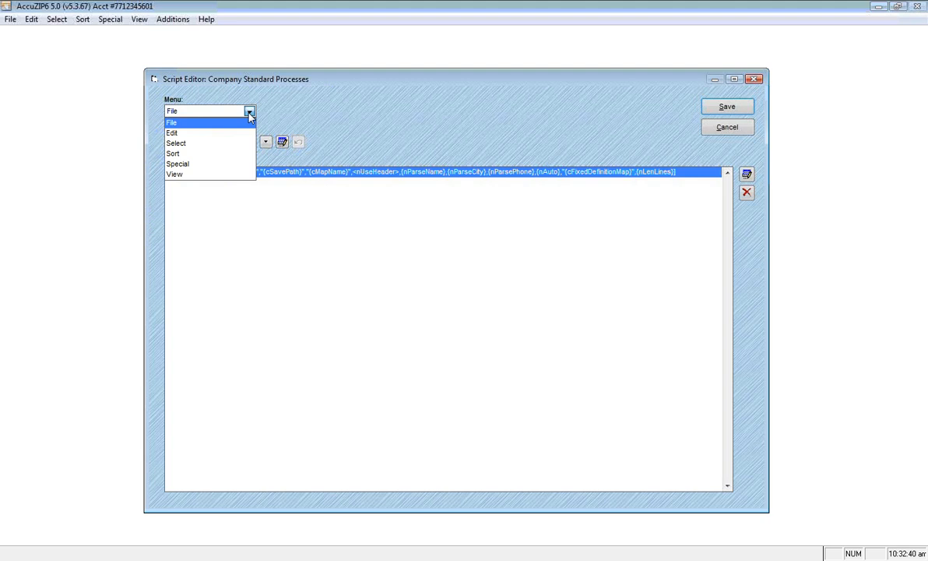
{"action": "left_click", "coordinate": [240, 166]}
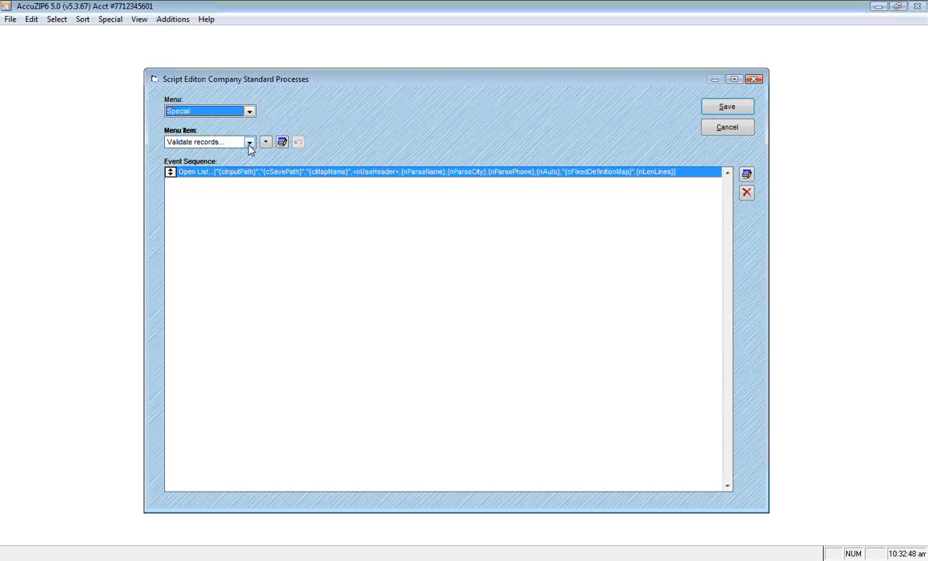
{"action": "left_click", "coordinate": [249, 145]}
{"action": "left_click", "coordinate": [249, 144]}
{"action": "left_click", "coordinate": [249, 144]}
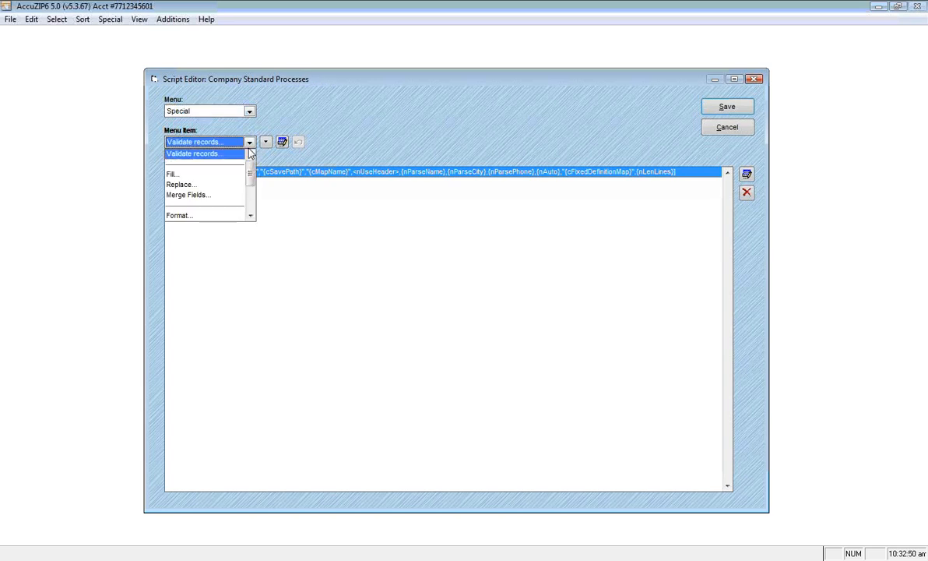
{"action": "left_click_drag", "start_coordinate": [250, 173], "coordinate": [242, 207]}
{"action": "left_click", "coordinate": [232, 217]}
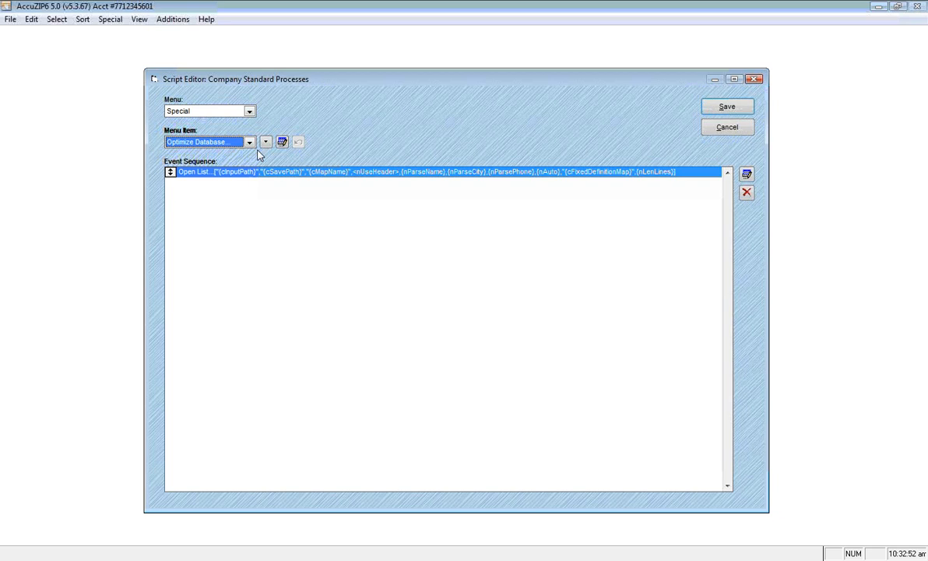
{"action": "left_click", "coordinate": [265, 142]}
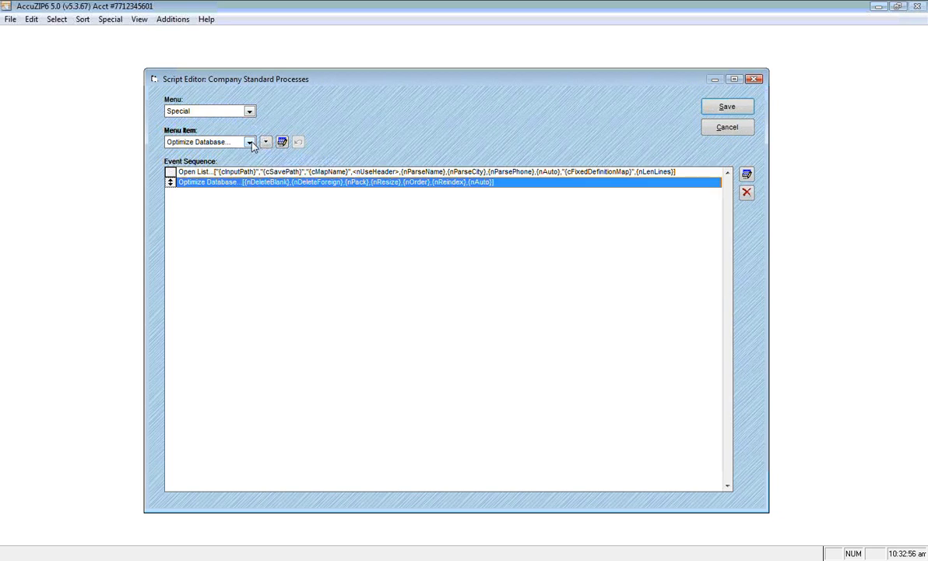
Add the Validate records event to the sequence after Optimize Database.
{"action": "left_click", "coordinate": [249, 143]}
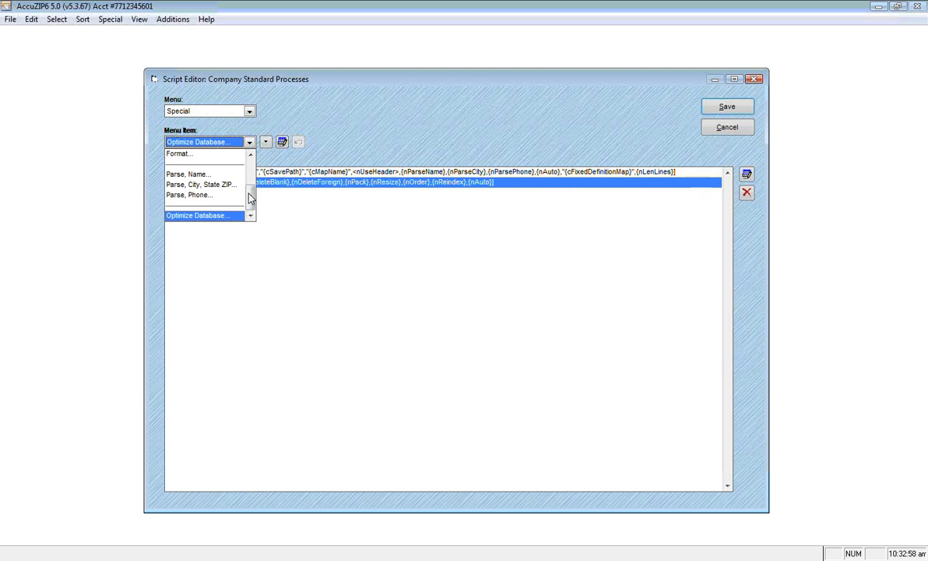
{"action": "left_click_drag", "start_coordinate": [251, 199], "coordinate": [251, 160]}
{"action": "left_click", "coordinate": [194, 154]}
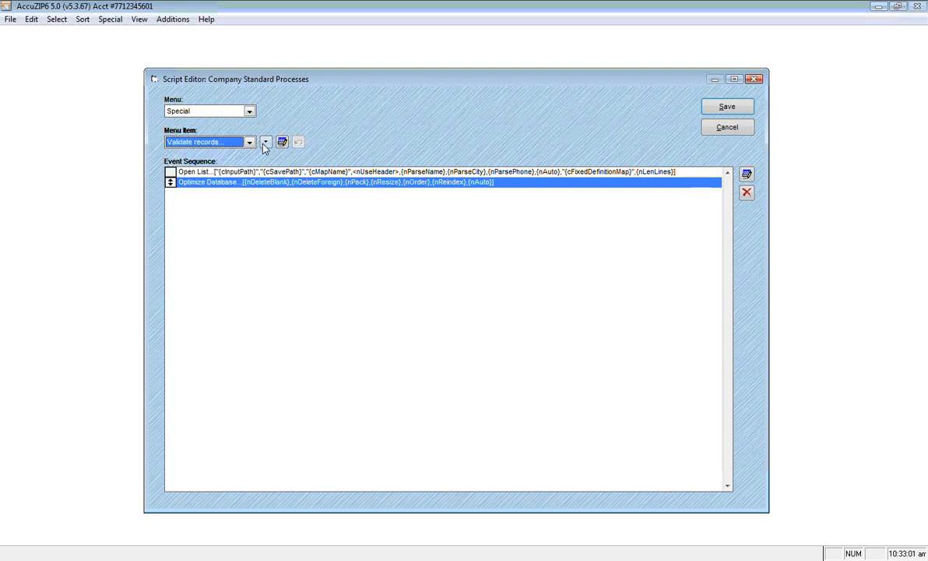
{"action": "left_click", "coordinate": [264, 143]}
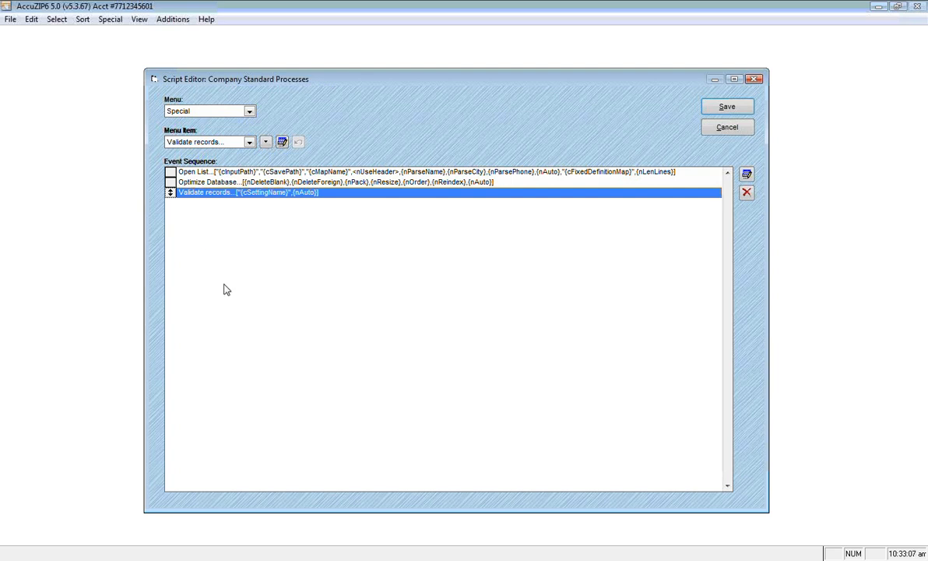
Add the File event Print, Reports to the sequence after Validate records.
{"action": "left_click", "coordinate": [250, 114]}
{"action": "left_click", "coordinate": [249, 122]}
{"action": "left_click", "coordinate": [249, 144]}
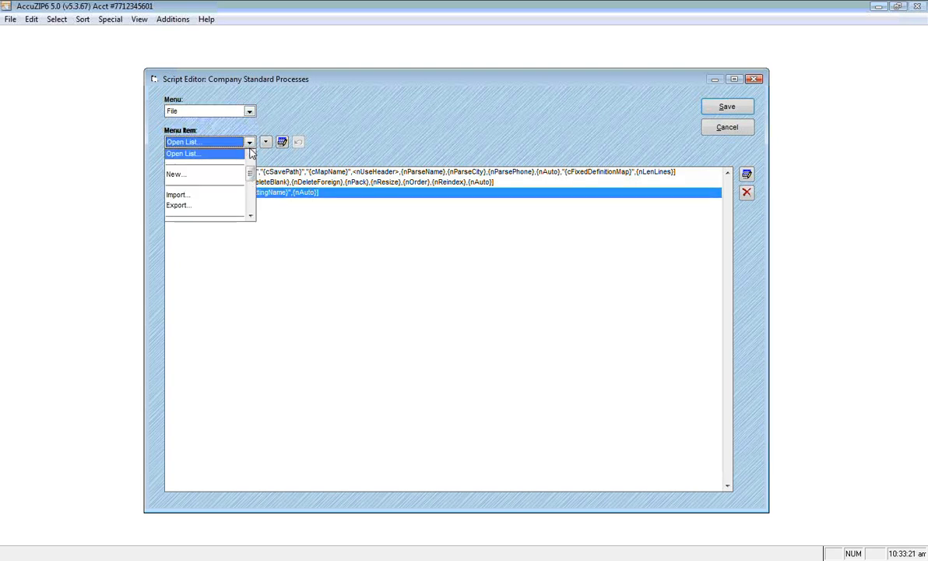
{"action": "scroll", "coordinate": [249, 184], "scroll_direction": "down", "scroll_amount": 1}
{"action": "scroll", "coordinate": [249, 184], "scroll_direction": "down", "scroll_amount": 1}
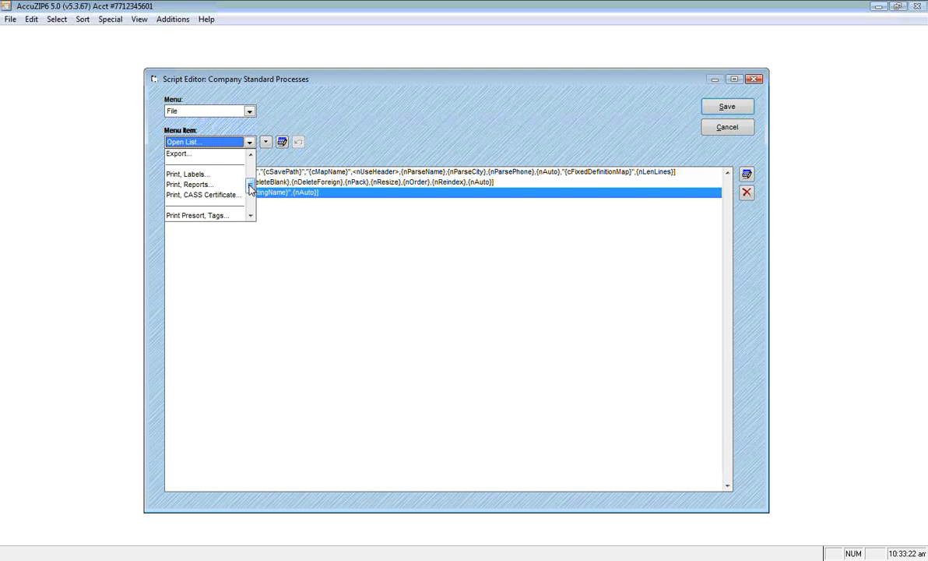
{"action": "left_click", "coordinate": [246, 185]}
{"action": "left_click", "coordinate": [265, 145]}
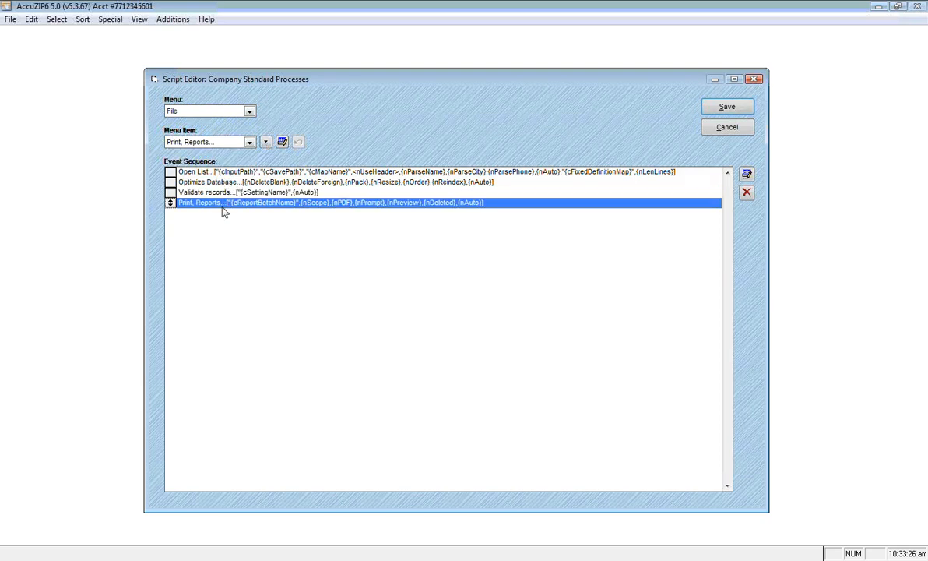
Add the Select events Show Duplicates and Search Editor, in that order, to the end of the event sequence.
{"action": "left_click", "coordinate": [231, 110]}
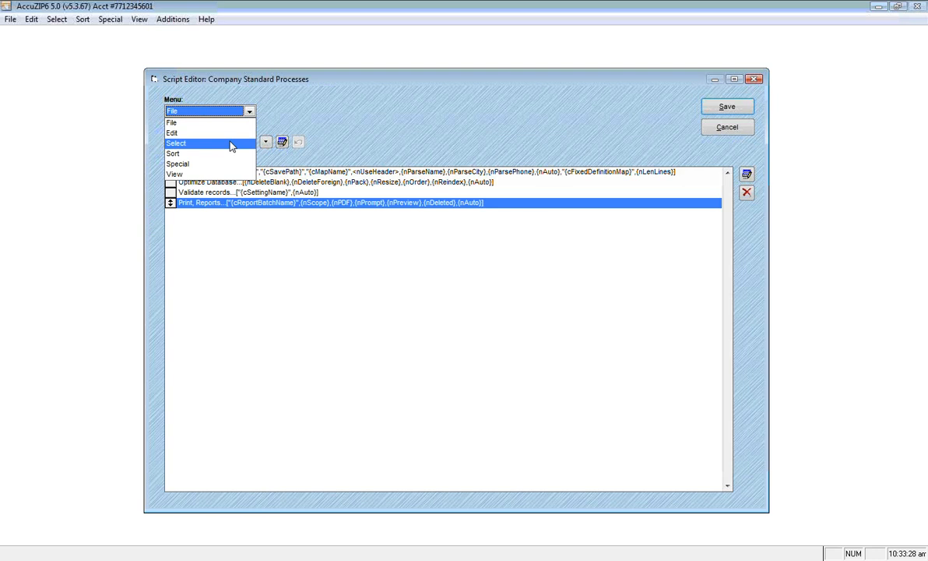
{"action": "left_click", "coordinate": [232, 144]}
{"action": "left_click", "coordinate": [249, 142]}
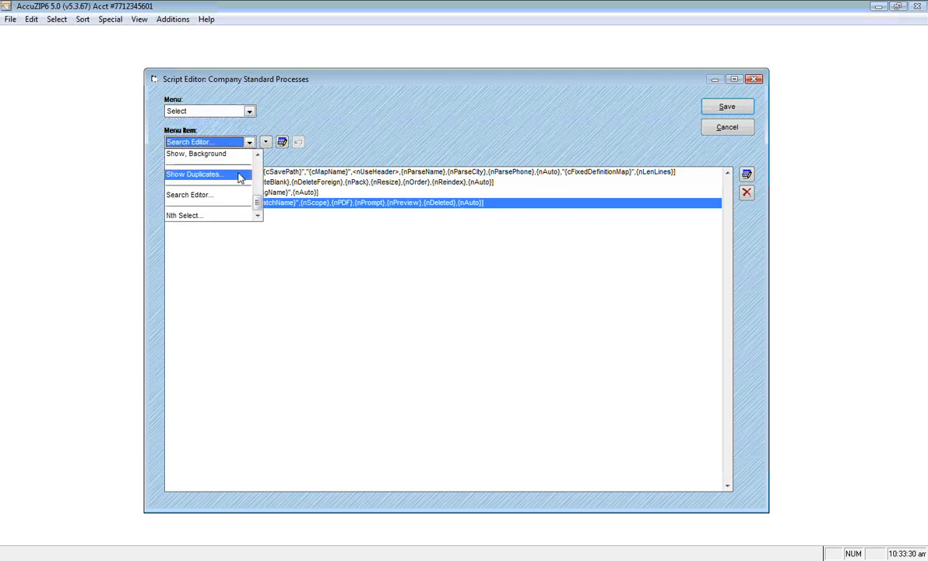
{"action": "left_click", "coordinate": [241, 175]}
{"action": "left_click", "coordinate": [265, 142]}
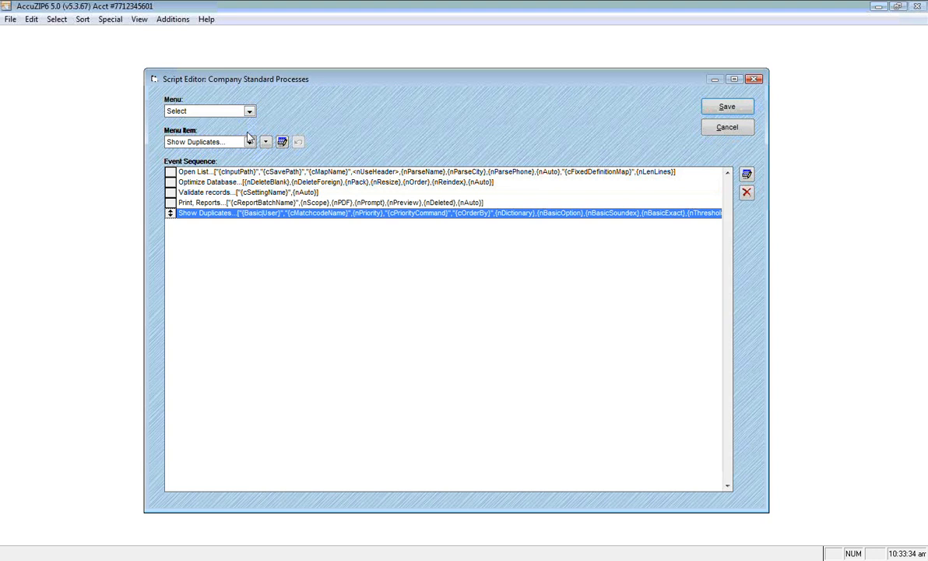
{"action": "left_click", "coordinate": [249, 143]}
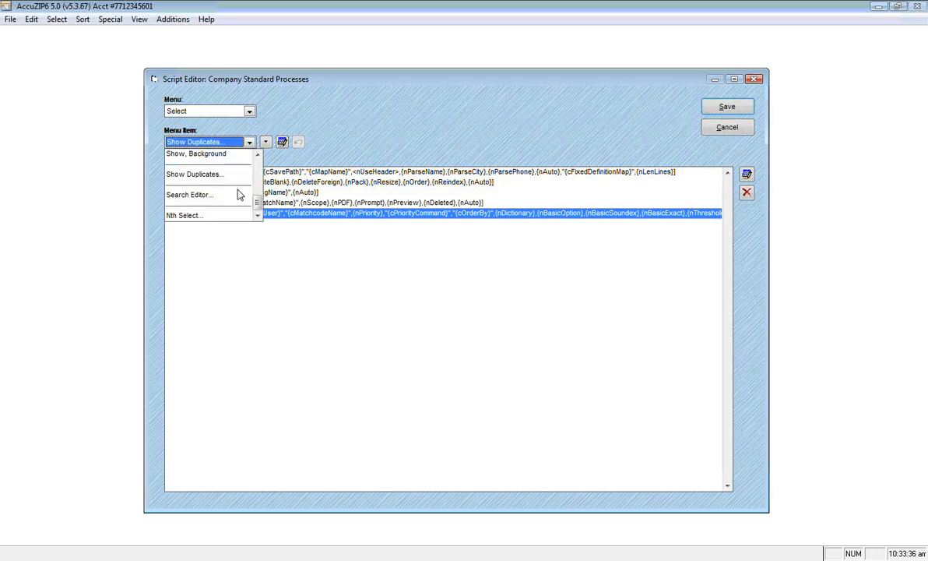
{"action": "left_click", "coordinate": [240, 193]}
{"action": "left_click", "coordinate": [265, 143]}
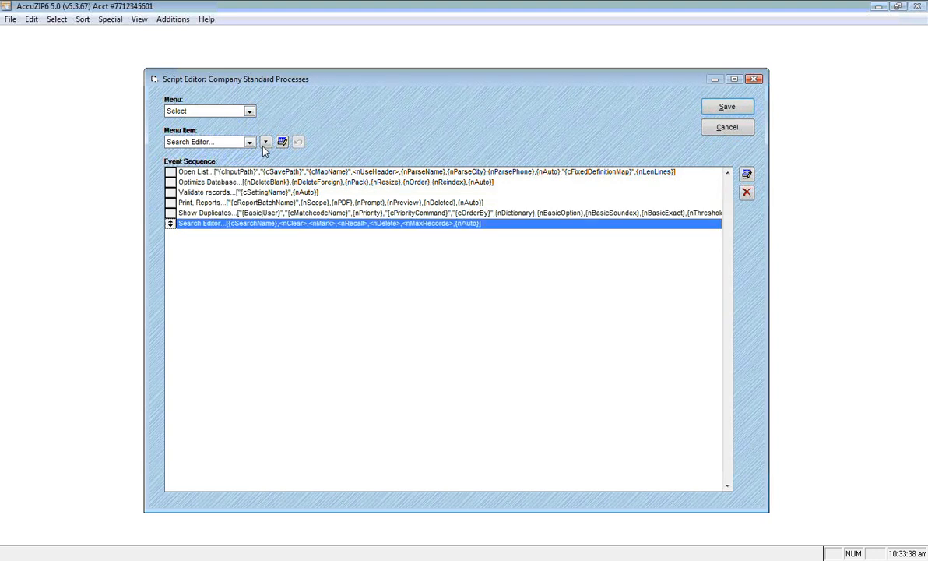
Add the Sort event Presort Mail to the sequence after Search Editor.
{"action": "left_click", "coordinate": [250, 111]}
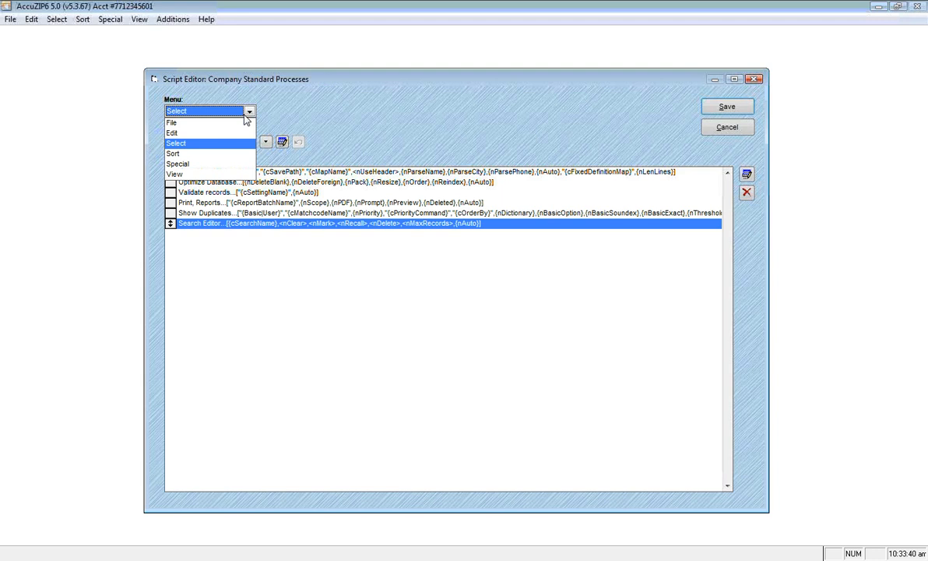
{"action": "left_click", "coordinate": [238, 155]}
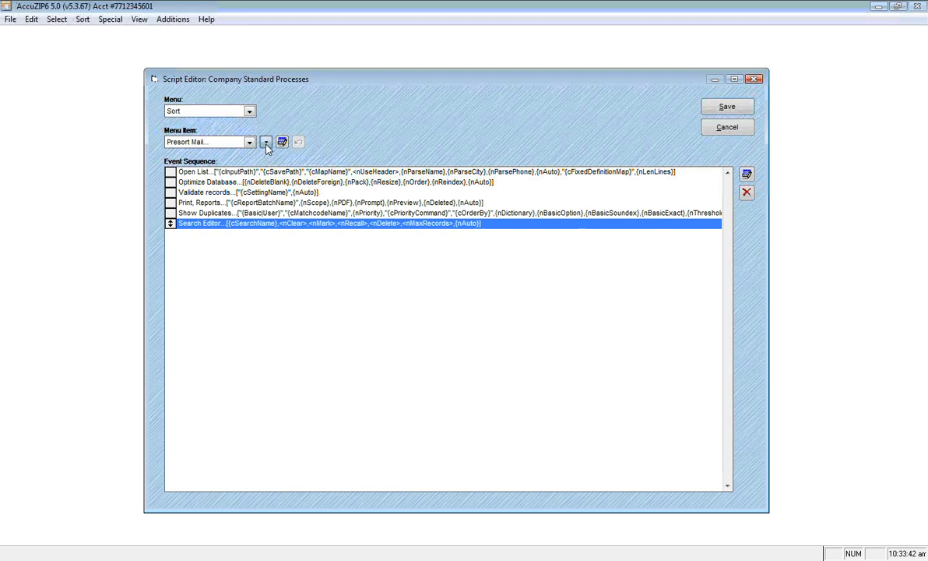
{"action": "left_click", "coordinate": [266, 146]}
Add the File events Print Presort, Tags and Print Presort, Reports to the sequence after Presort Mail.
{"action": "left_click", "coordinate": [249, 111]}
{"action": "left_click", "coordinate": [226, 121]}
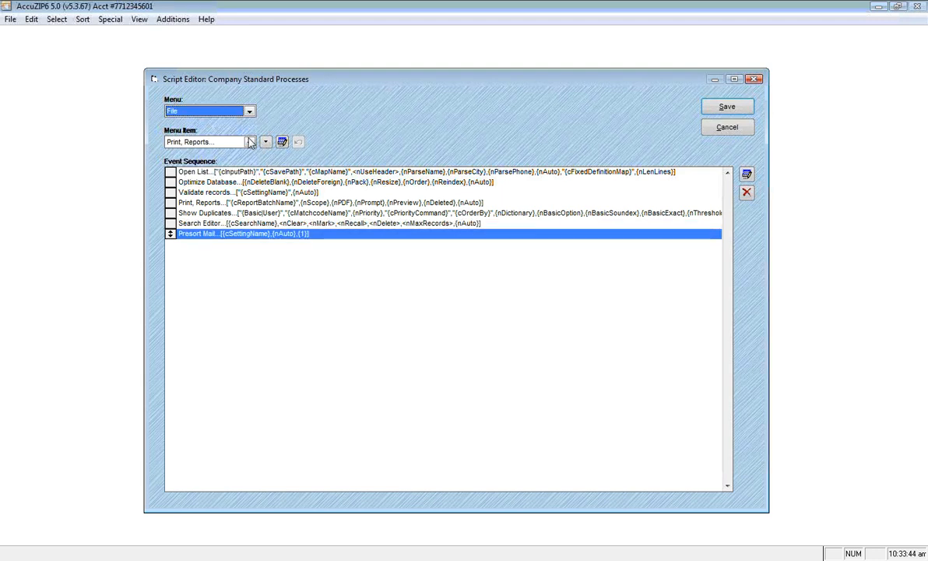
{"action": "left_click", "coordinate": [249, 142]}
{"action": "left_click", "coordinate": [226, 182]}
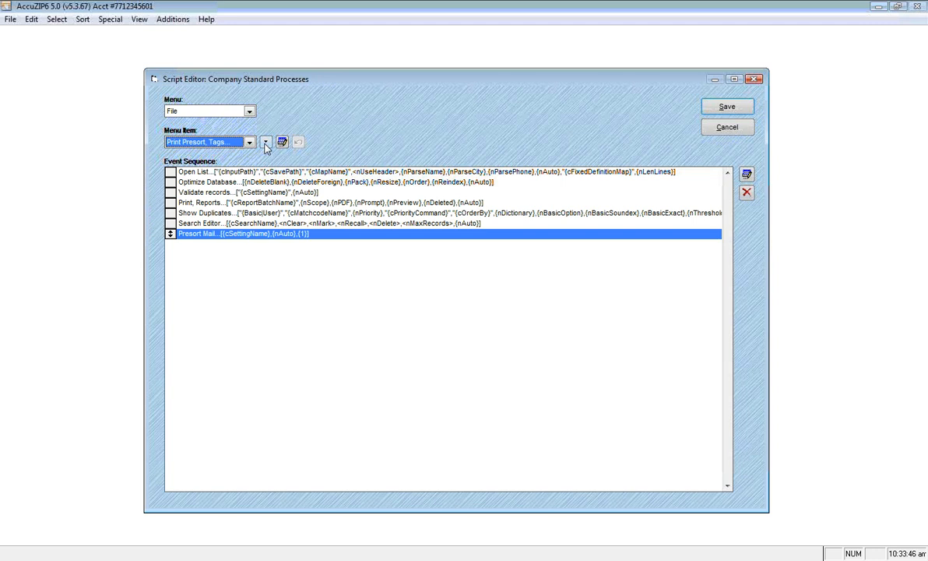
{"action": "left_click", "coordinate": [265, 143]}
{"action": "left_click", "coordinate": [249, 142]}
{"action": "left_click", "coordinate": [225, 161]}
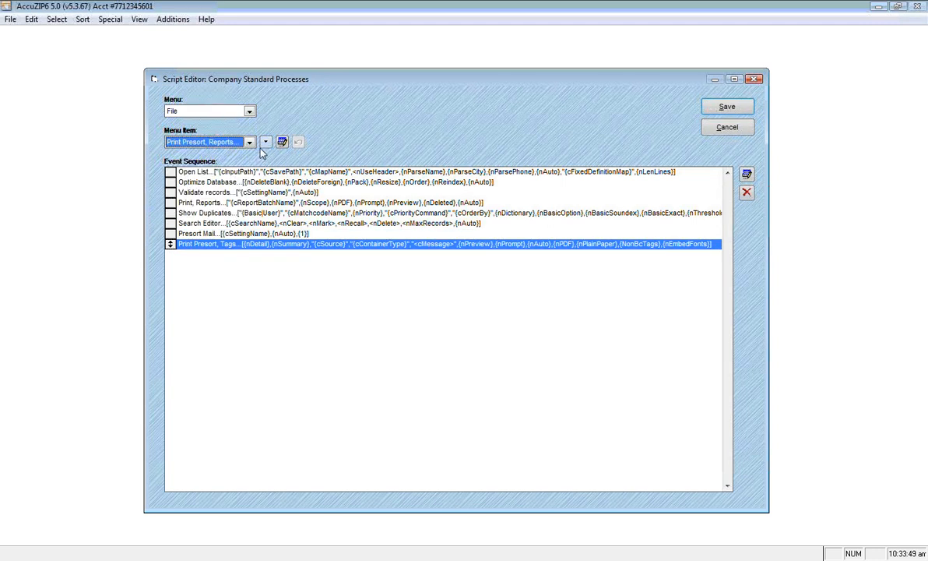
{"action": "left_click", "coordinate": [265, 145]}
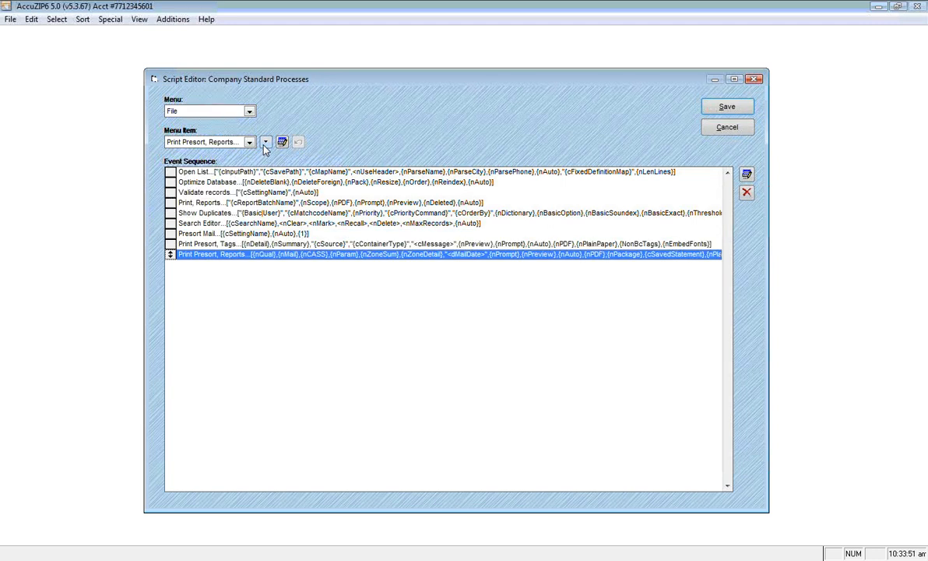
Add the File event Export to the end of the event sequence, after Print Presort, Reports.
{"action": "left_click", "coordinate": [249, 142]}
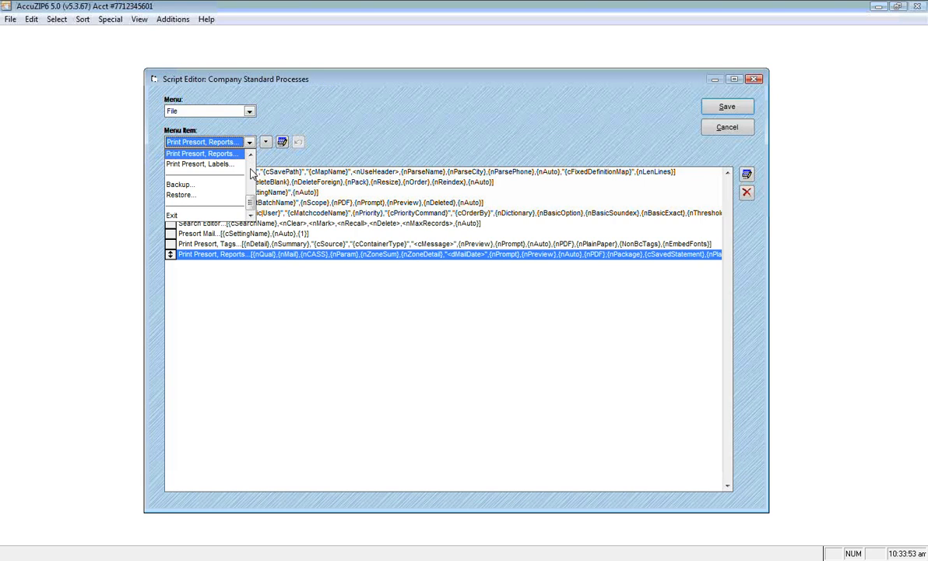
{"action": "scroll", "coordinate": [237, 164], "scroll_direction": "up", "scroll_amount": 3}
{"action": "scroll", "coordinate": [251, 168], "scroll_direction": "up", "scroll_amount": 2}
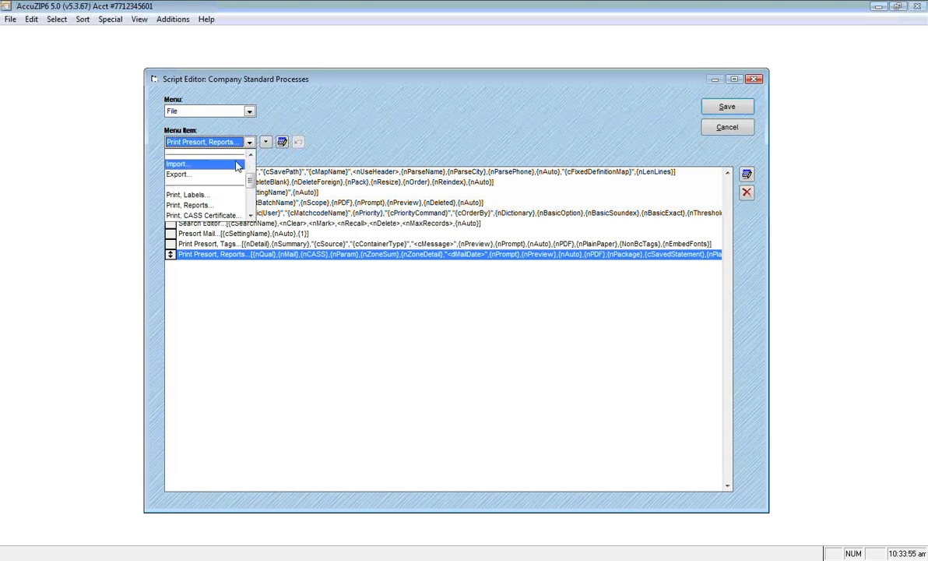
{"action": "left_click", "coordinate": [233, 174]}
{"action": "left_click", "coordinate": [264, 142]}
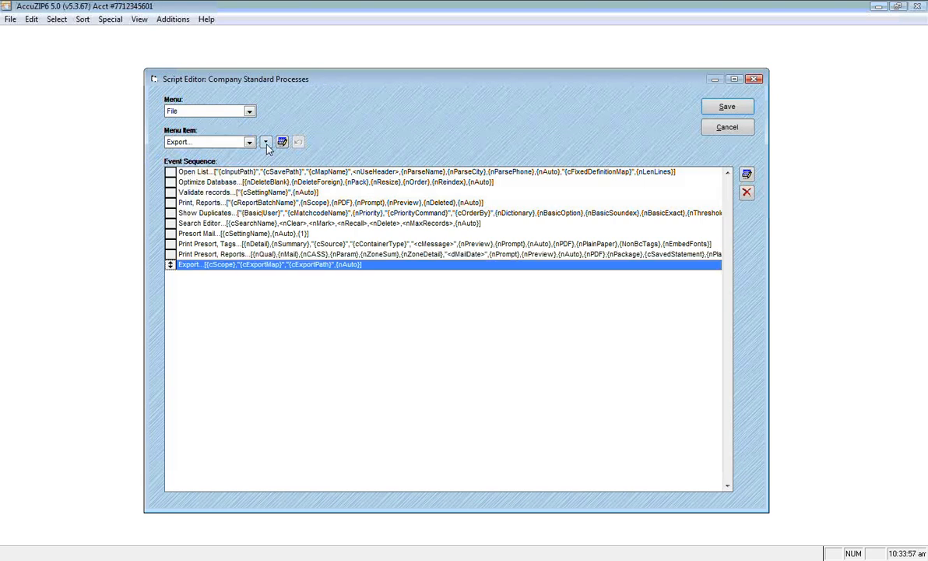
{"action": "left_click", "coordinate": [249, 142]}
{"action": "scroll", "coordinate": [234, 179], "scroll_direction": "down", "scroll_amount": 3}
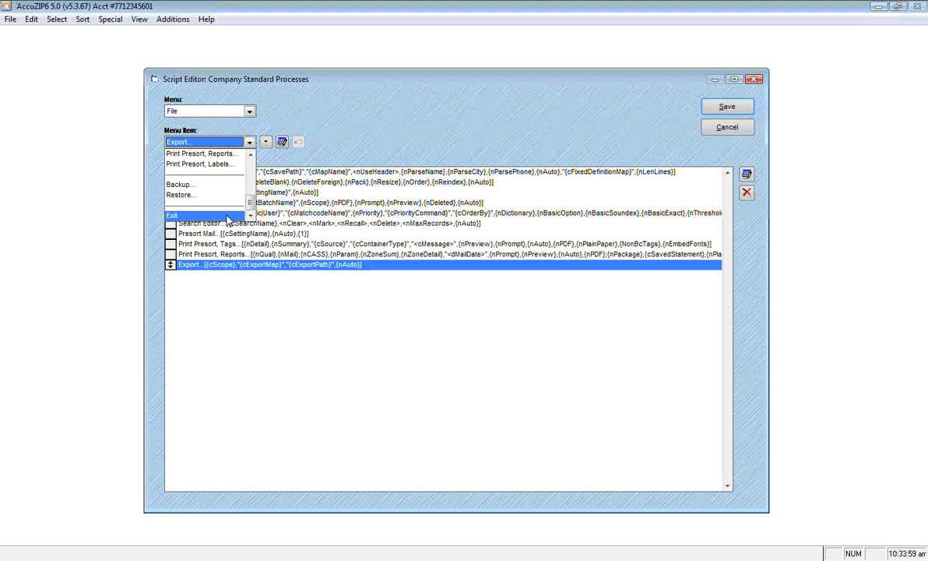
{"action": "left_click", "coordinate": [212, 207]}
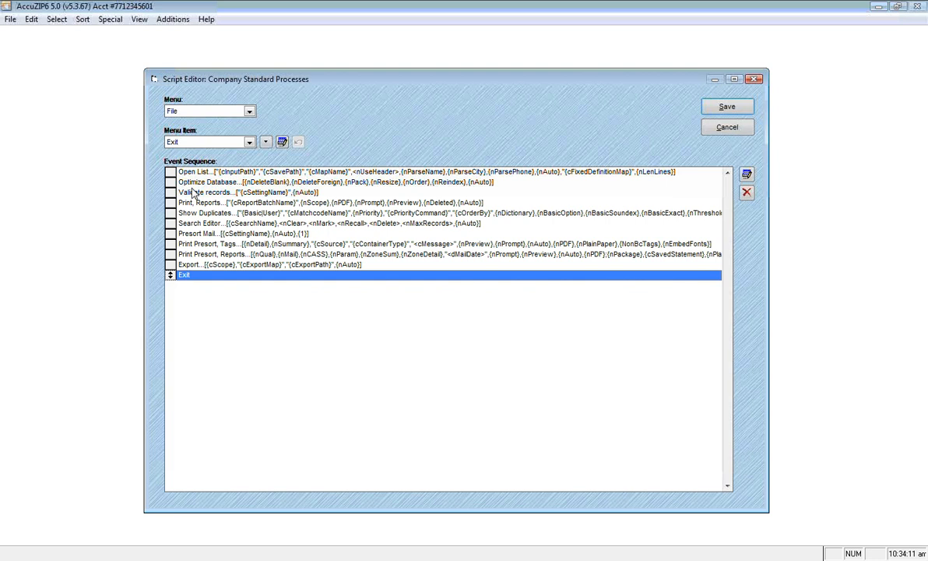
{"action": "left_click", "coordinate": [747, 195]}
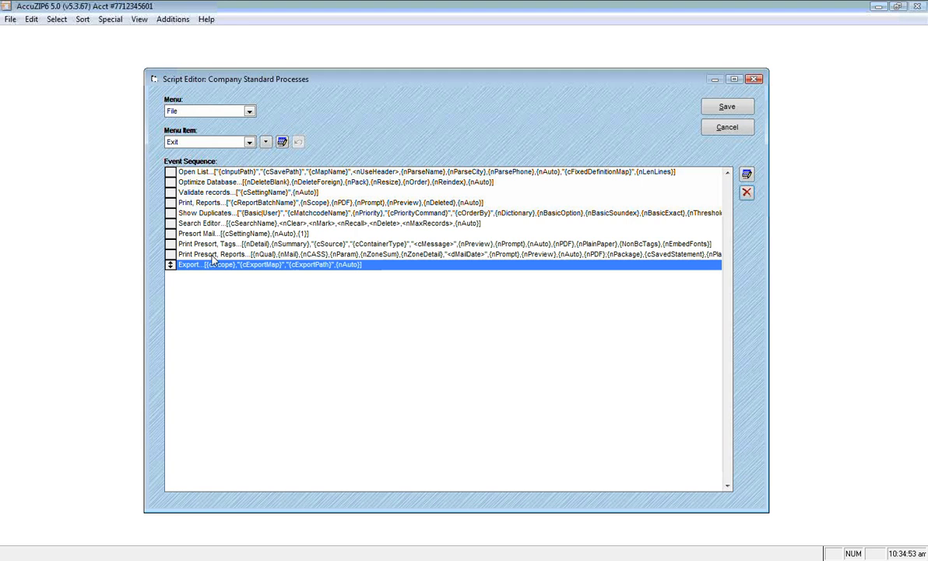
Open the setup of the Open List event and select sample.csv in the Sample3 folder as the input file.
{"action": "left_click", "coordinate": [208, 174]}
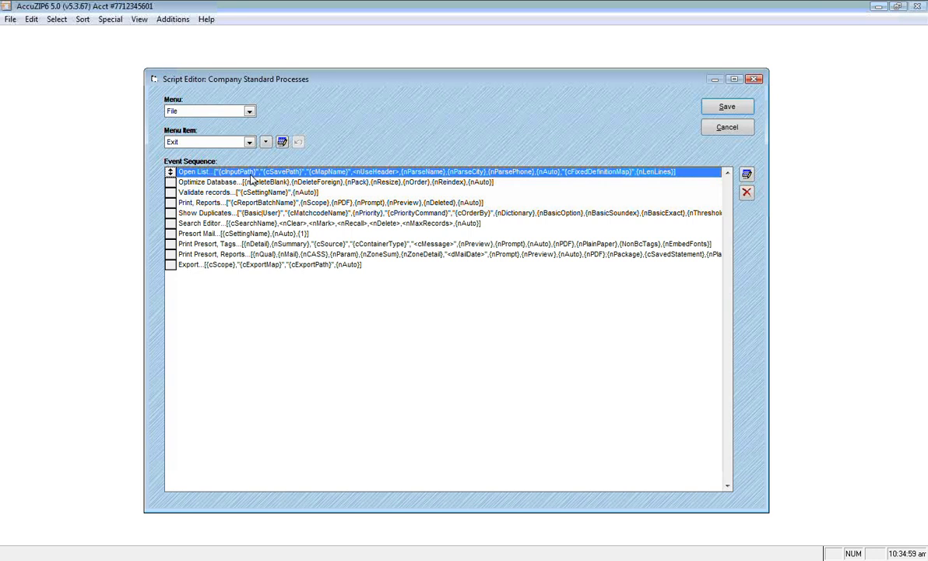
{"action": "double_click", "coordinate": [251, 174]}
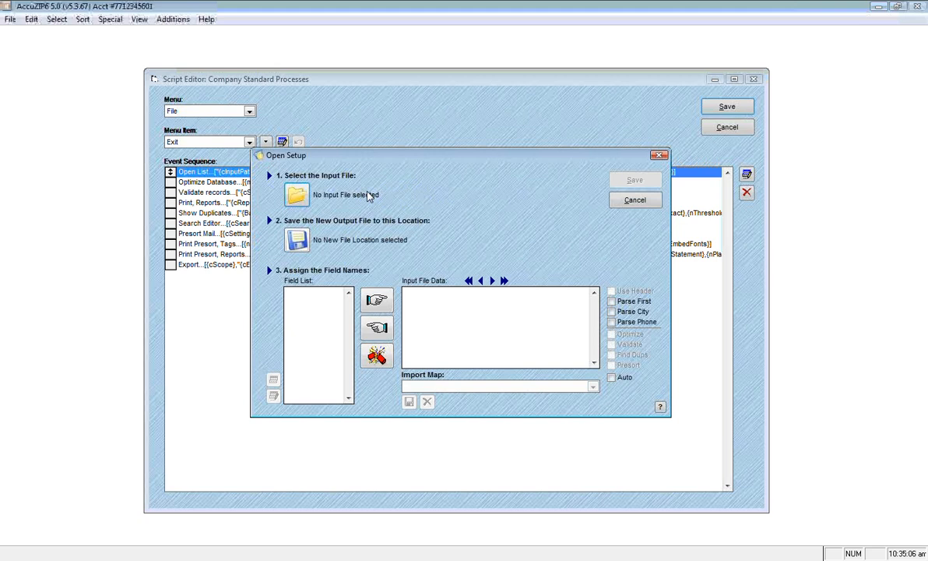
{"action": "left_click", "coordinate": [296, 195]}
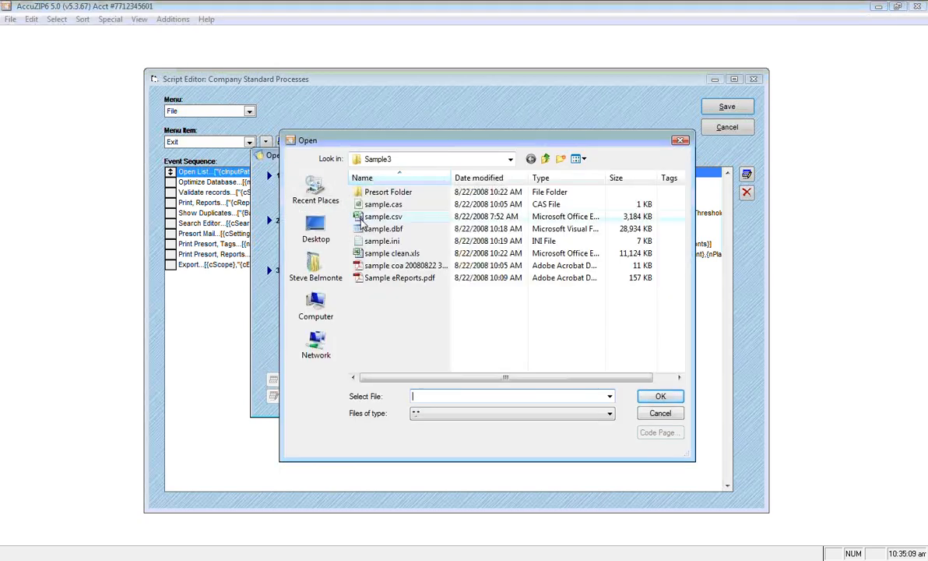
{"action": "double_click", "coordinate": [362, 219]}
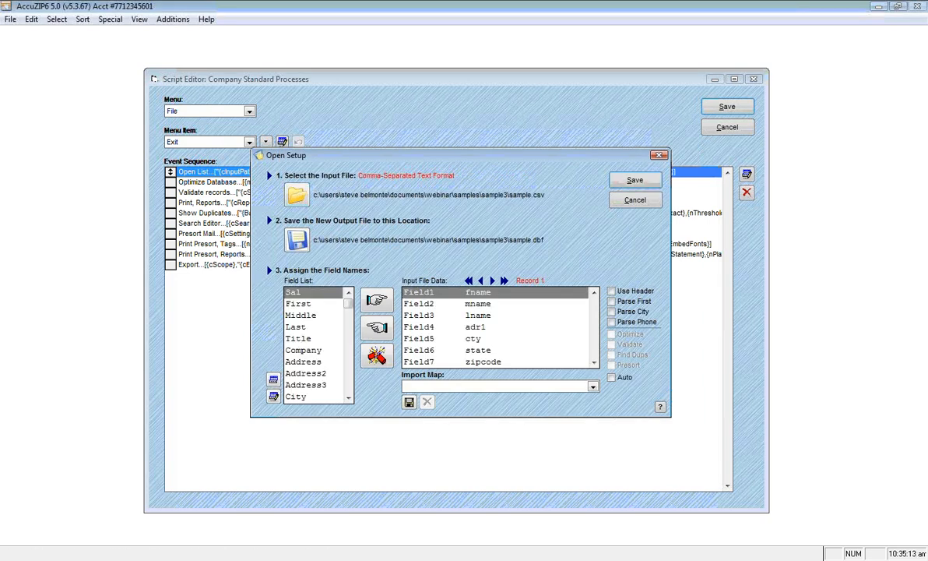
Switch to the Windows Explorer window showing the Sample3 folder and create a new folder named Manual in it.
{"action": "left_click", "coordinate": [429, 558]}
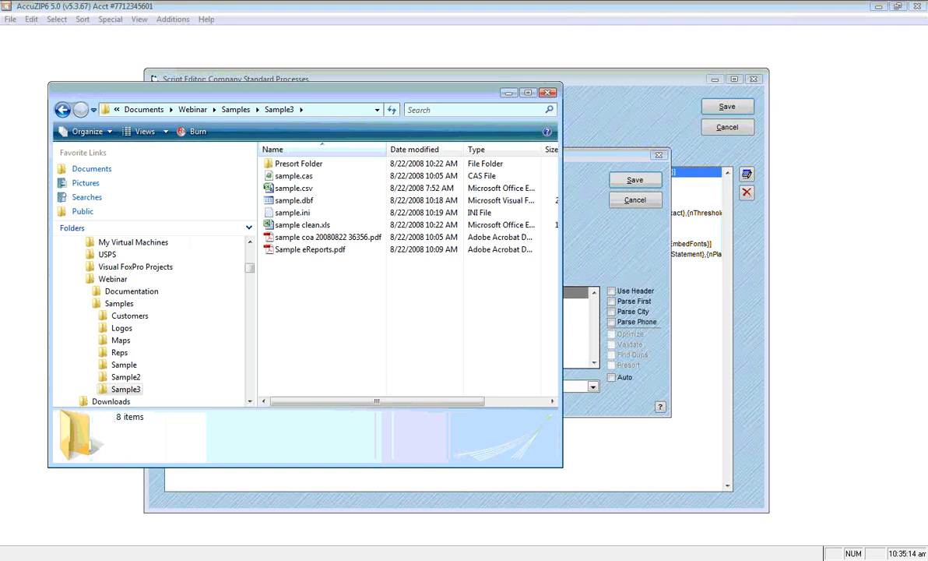
{"action": "key", "text": "ctrl+a"}
{"action": "left_click", "coordinate": [267, 283]}
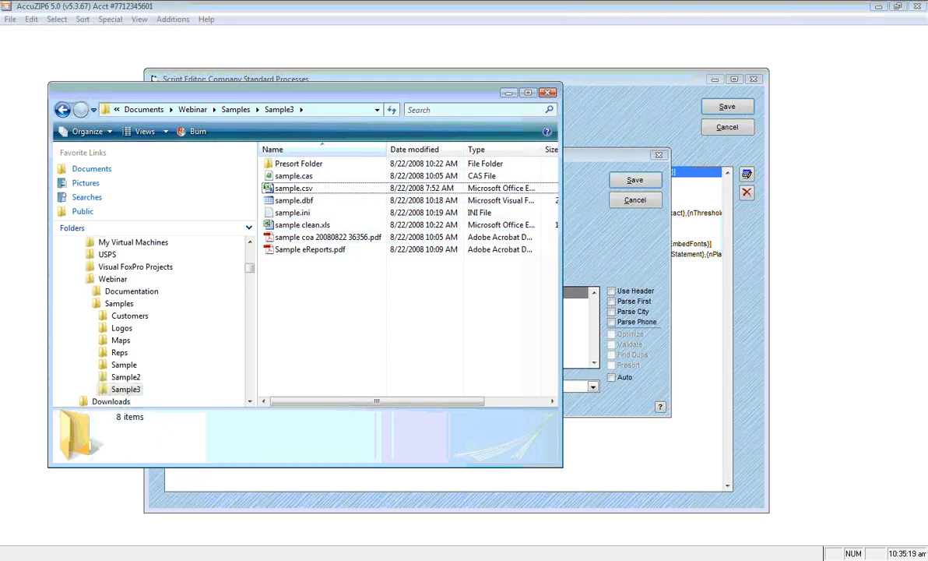
{"action": "right_click", "coordinate": [265, 286]}
{"action": "mouse_move", "coordinate": [328, 425]}
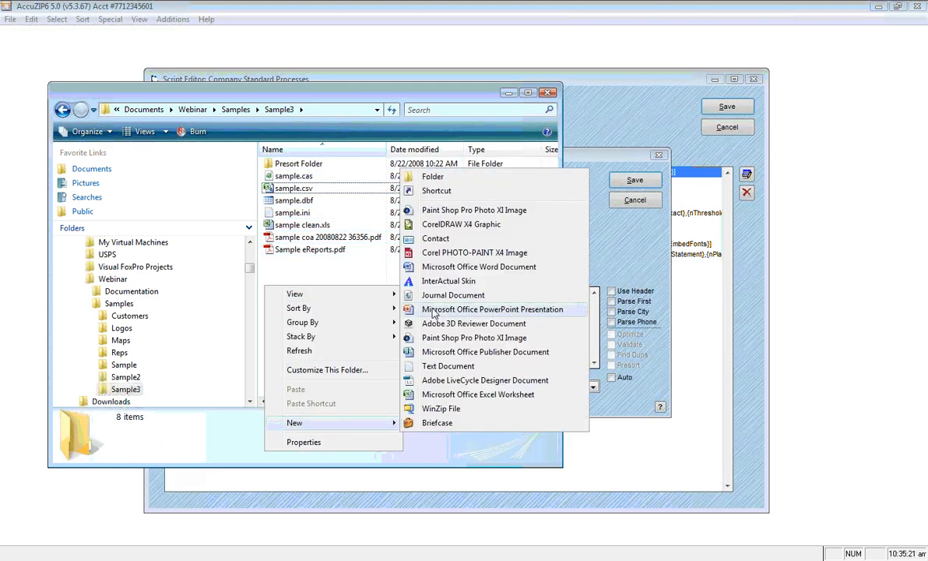
{"action": "left_click", "coordinate": [436, 166]}
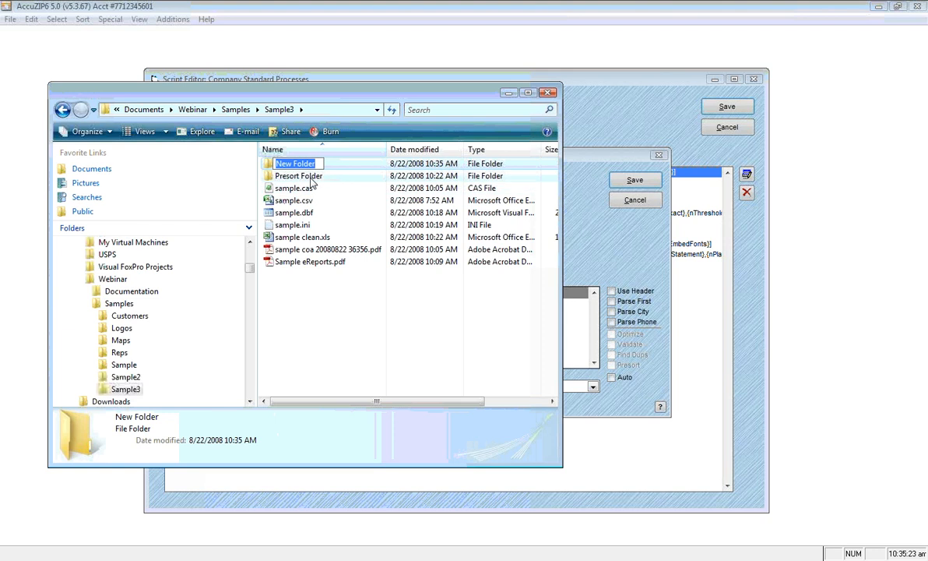
{"action": "type", "text": "Manual"}
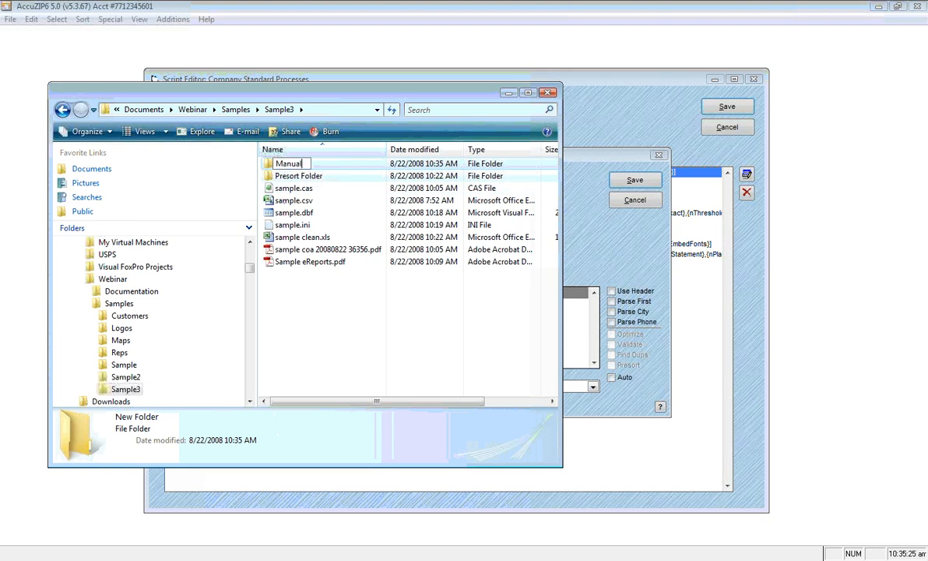
{"action": "key", "text": "Return"}
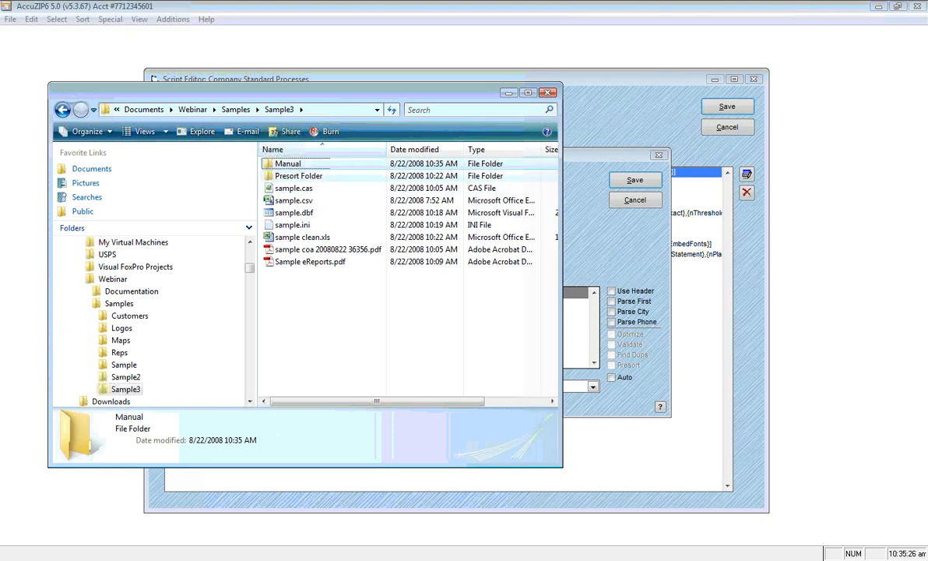
Move everything in Sample3 except sample.csv into the Manual folder.
{"action": "left_click", "coordinate": [269, 181]}
{"action": "key", "text": "shift+Down"}
{"action": "key", "text": "shift+Down"}
{"action": "key", "text": "shift+Down"}
{"action": "key", "text": "shift+Down"}
{"action": "key", "text": "shift+Down"}
{"action": "key", "text": "shift+Down"}
{"action": "key", "text": "shift+Down"}
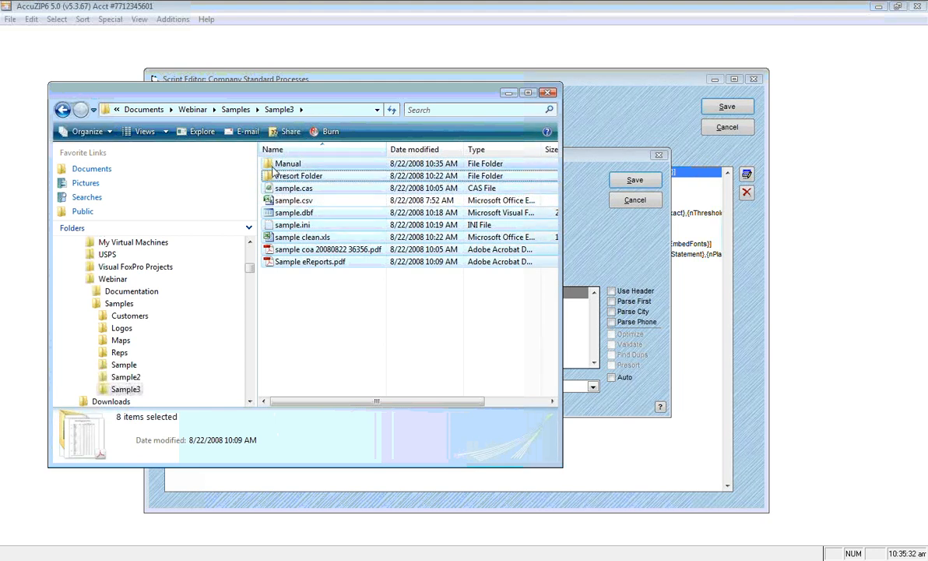
{"action": "left_click", "coordinate": [273, 172], "text": "ctrl"}
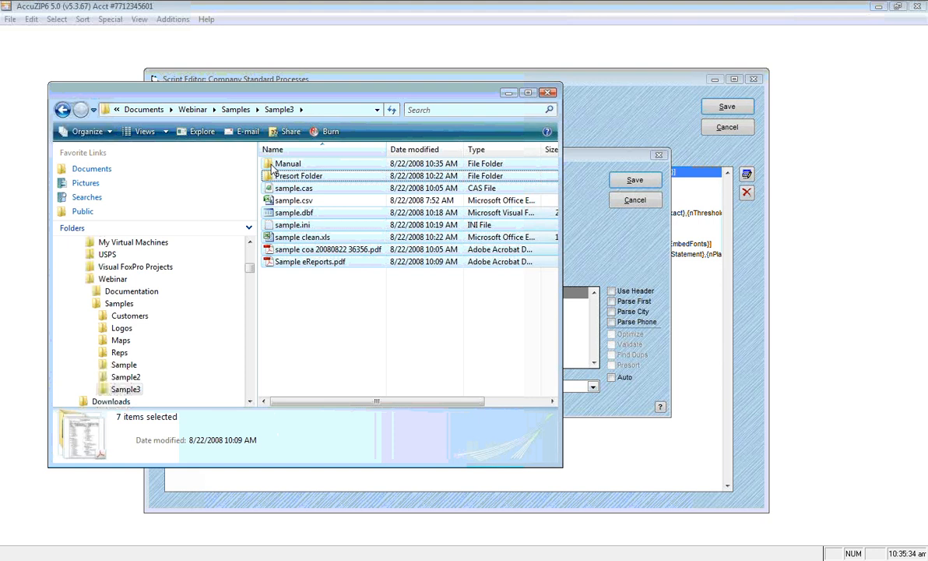
{"action": "key", "text": "Delete"}
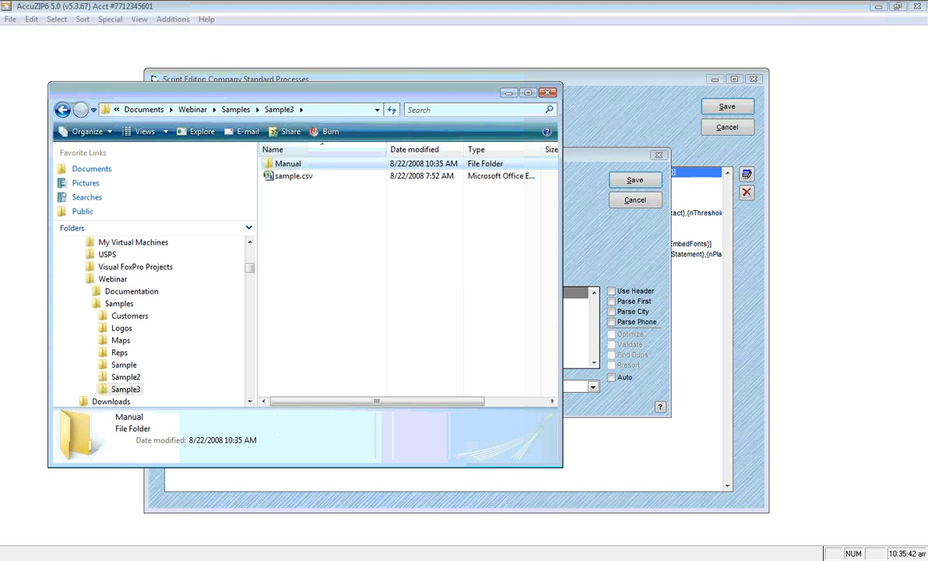
Return to AccuZIP6, enable Use Header and Auto for the Open List event, and save its setup.
{"action": "left_click", "coordinate": [584, 179]}
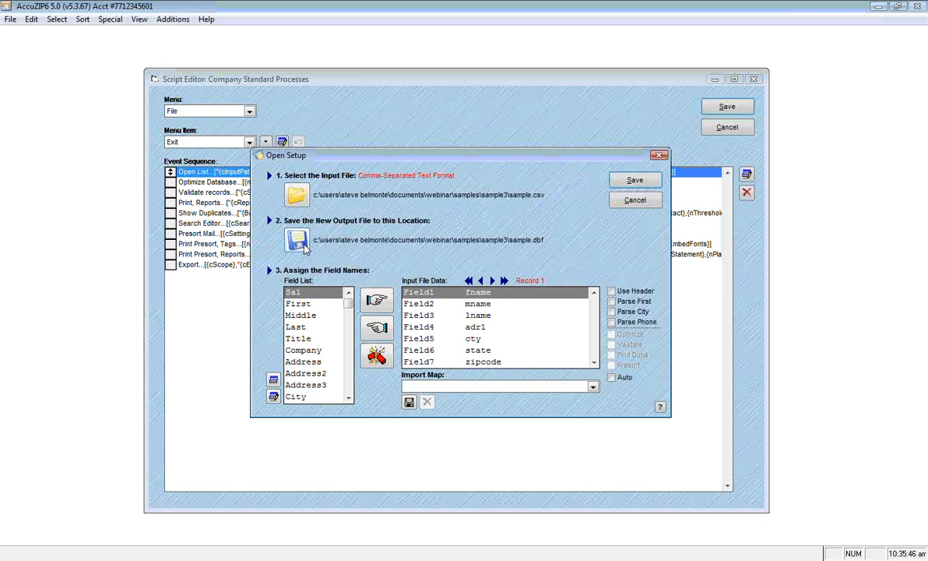
{"action": "left_click", "coordinate": [618, 294]}
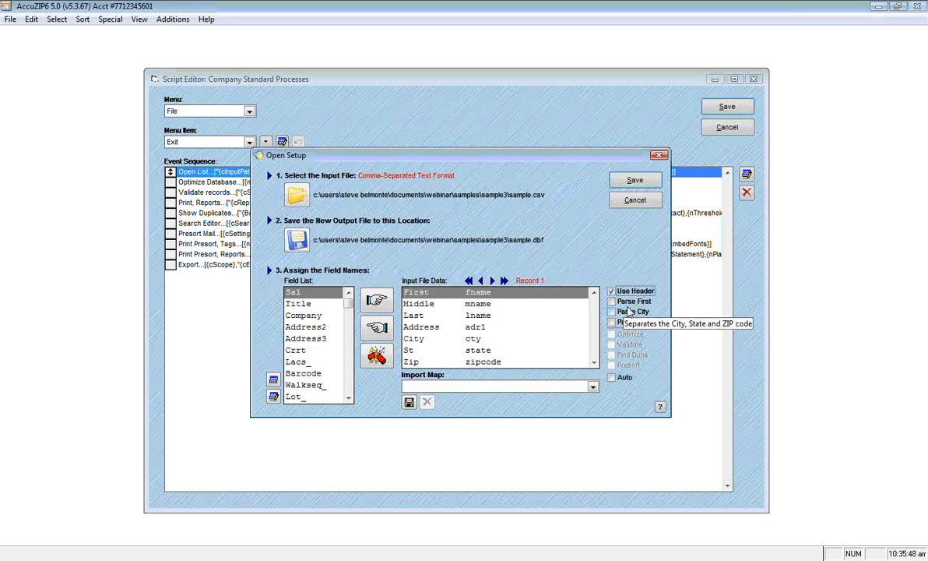
{"action": "left_click", "coordinate": [612, 379]}
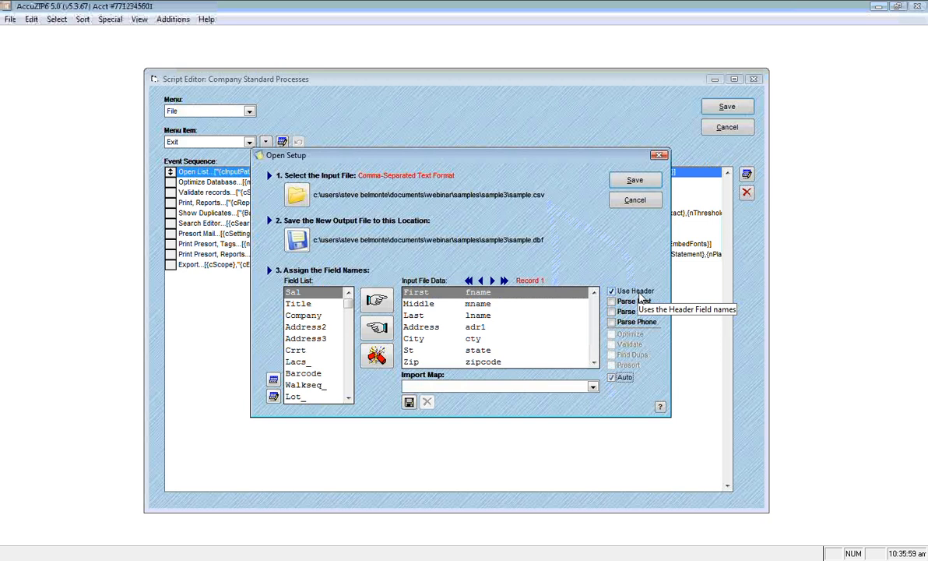
{"action": "left_click", "coordinate": [619, 185]}
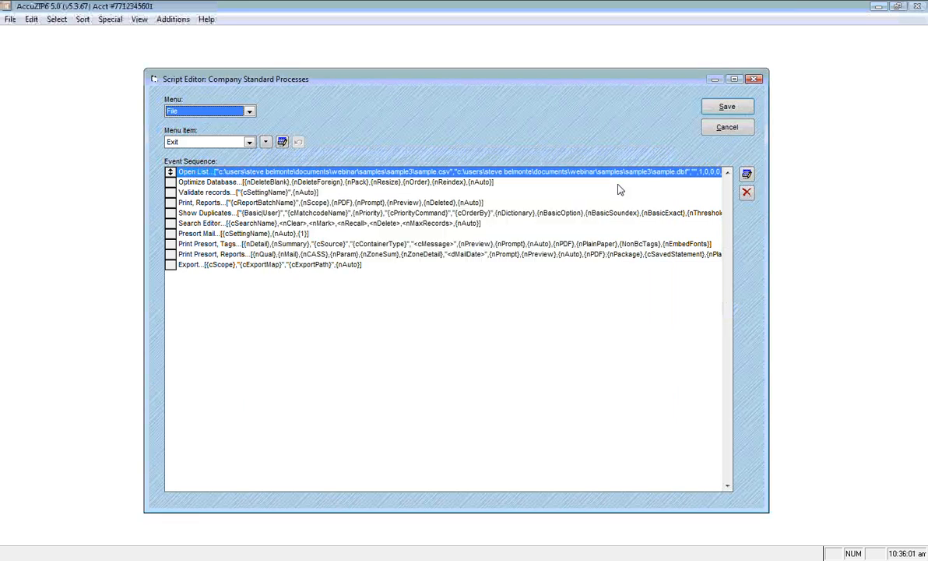
Enable Auto Run for the Optimize Database event and save its settings.
{"action": "left_click", "coordinate": [459, 182]}
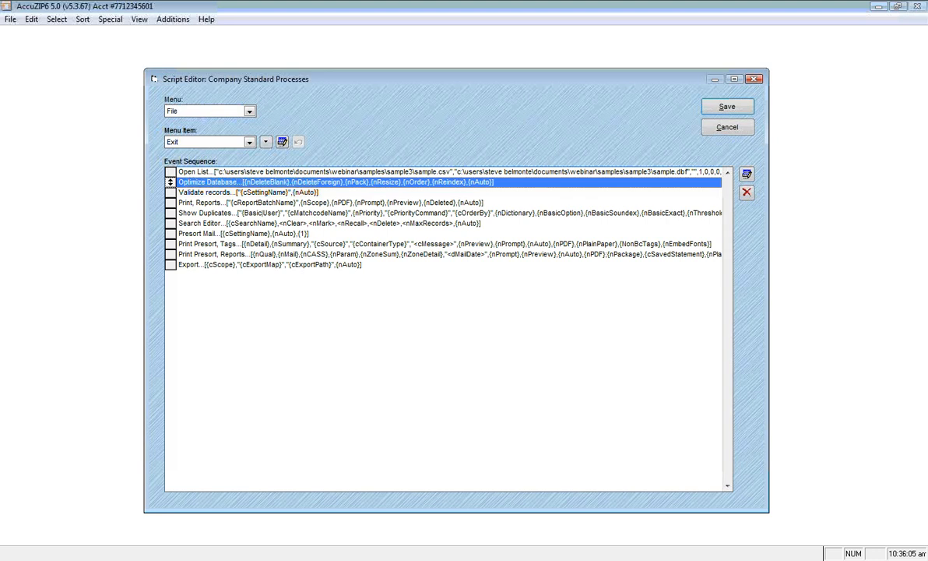
{"action": "double_click", "coordinate": [460, 182]}
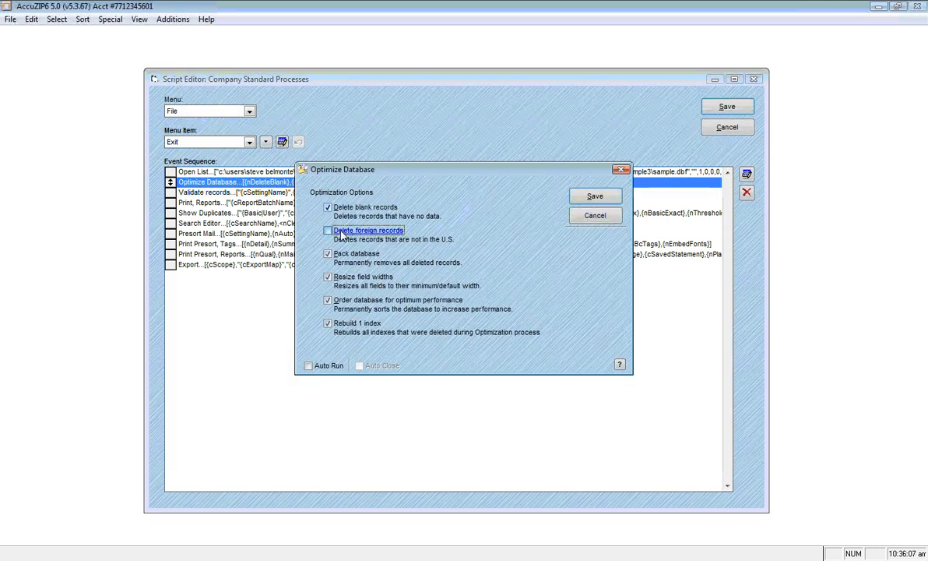
{"action": "left_click", "coordinate": [327, 365]}
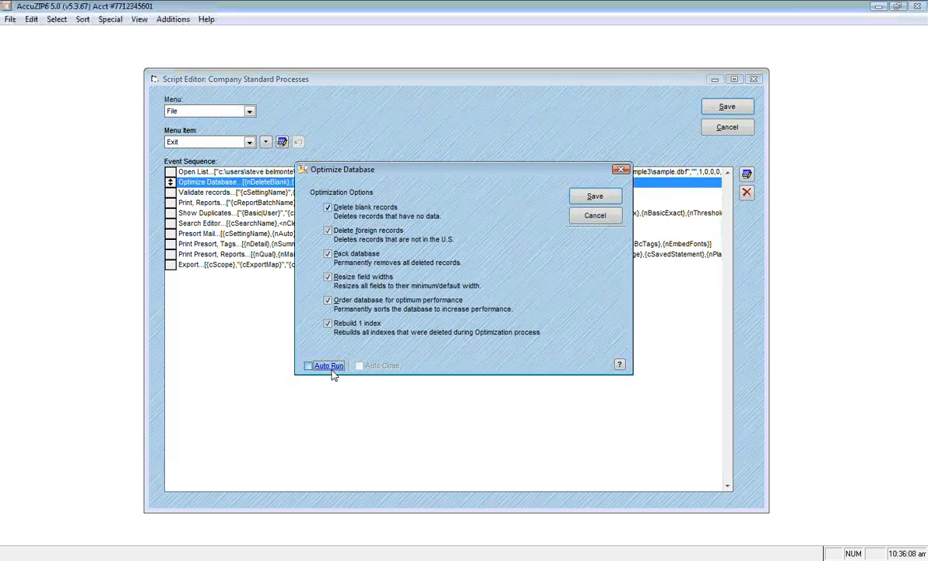
{"action": "left_click", "coordinate": [594, 197]}
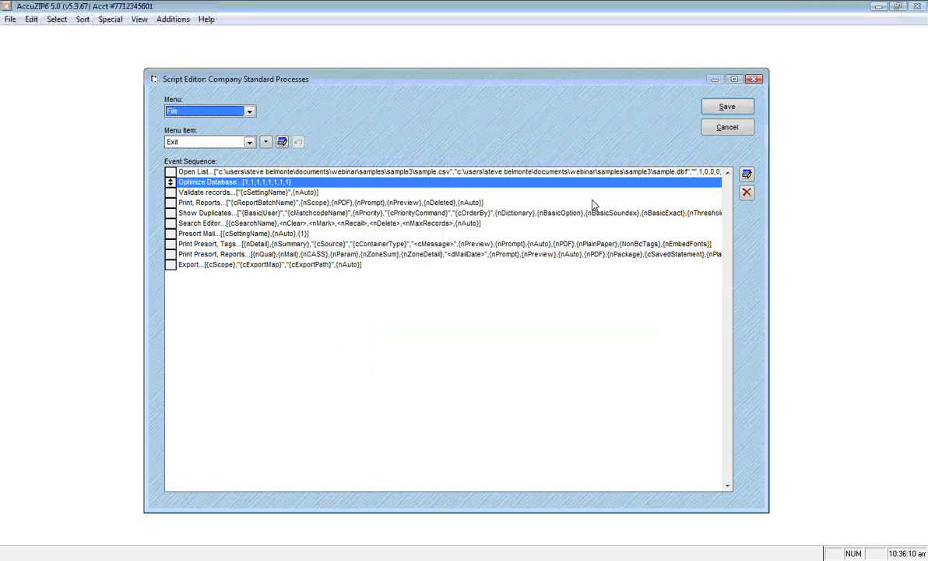
Load the saved settings My Validate Settings into the Validate records event and save it with Auto Run enabled.
{"action": "left_click", "coordinate": [305, 193]}
{"action": "double_click", "coordinate": [305, 193]}
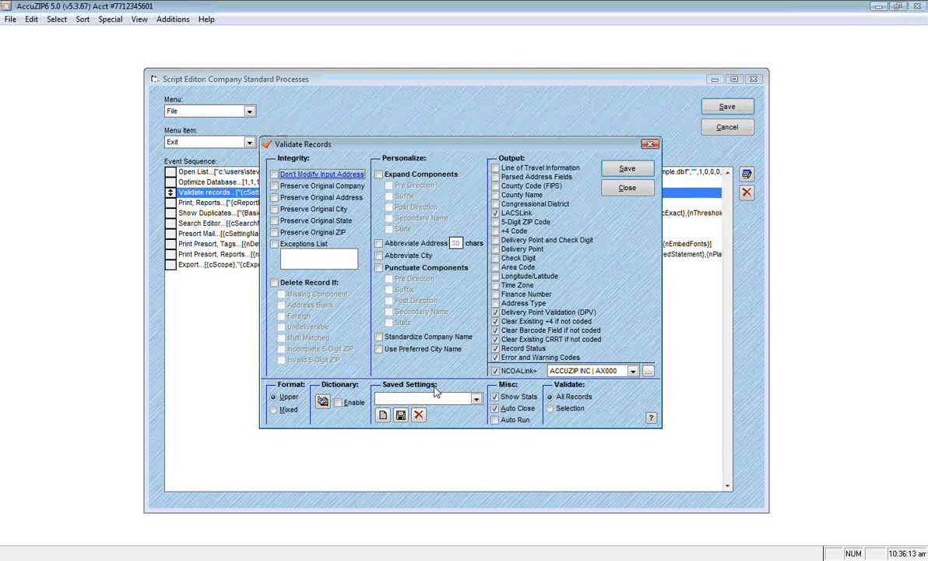
{"action": "left_click", "coordinate": [476, 399]}
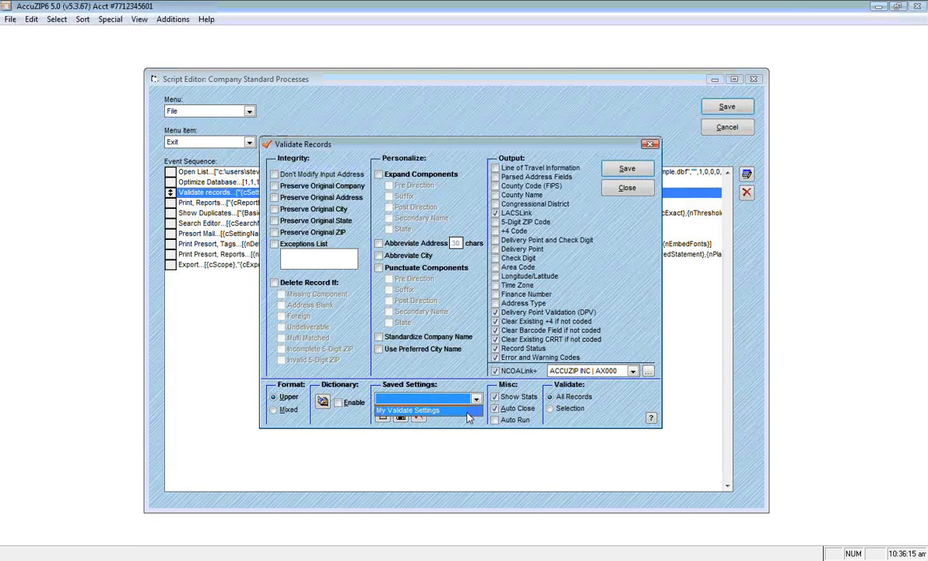
{"action": "left_click", "coordinate": [468, 412]}
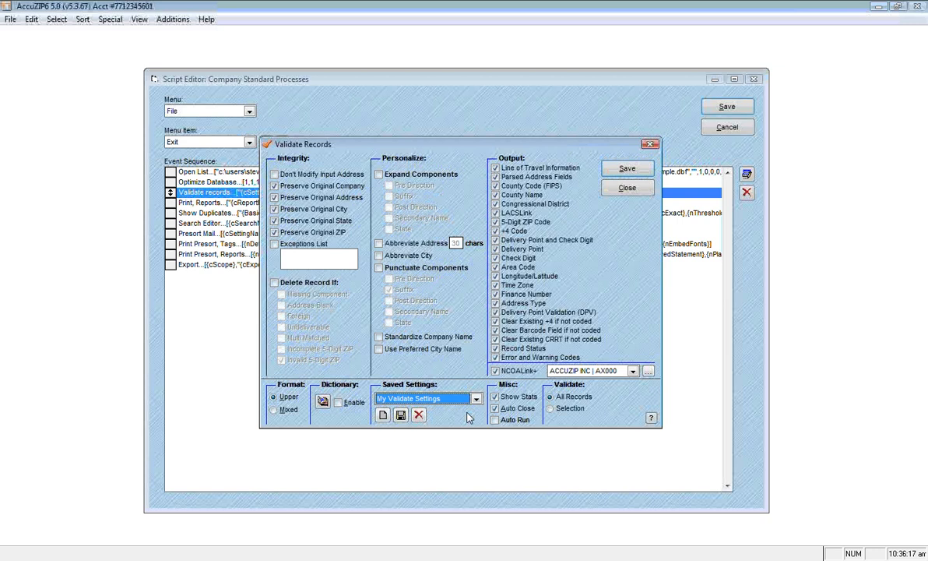
{"action": "left_click", "coordinate": [496, 420]}
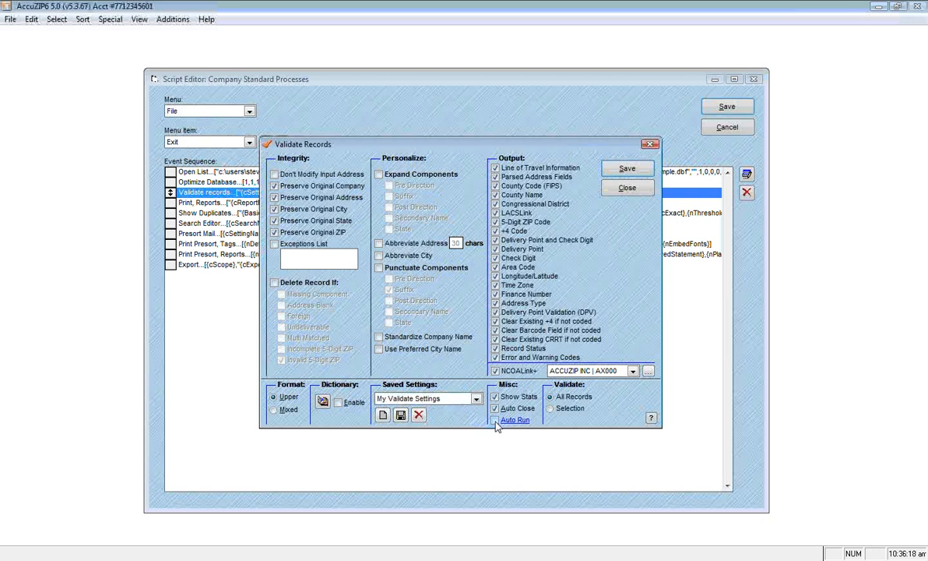
{"action": "left_click", "coordinate": [496, 420]}
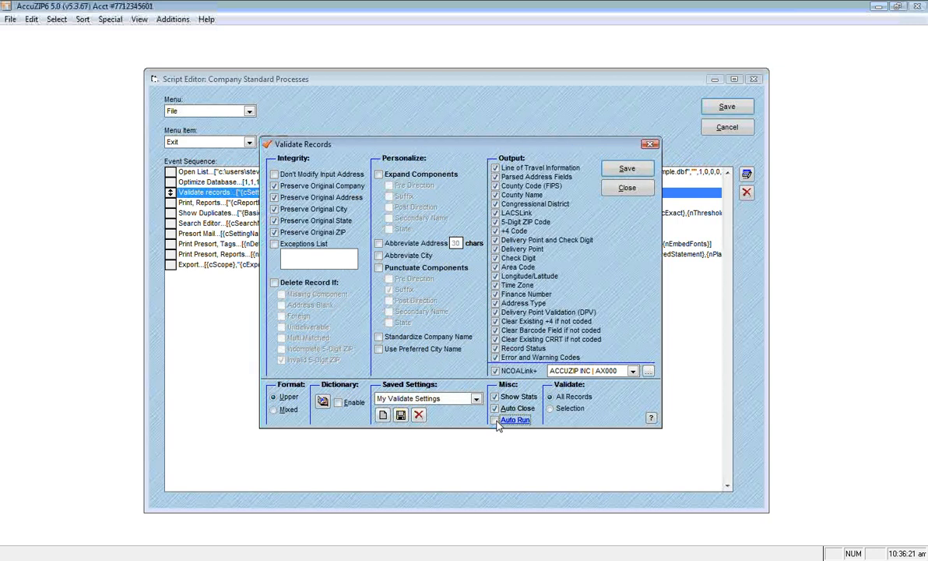
{"action": "left_click", "coordinate": [615, 171]}
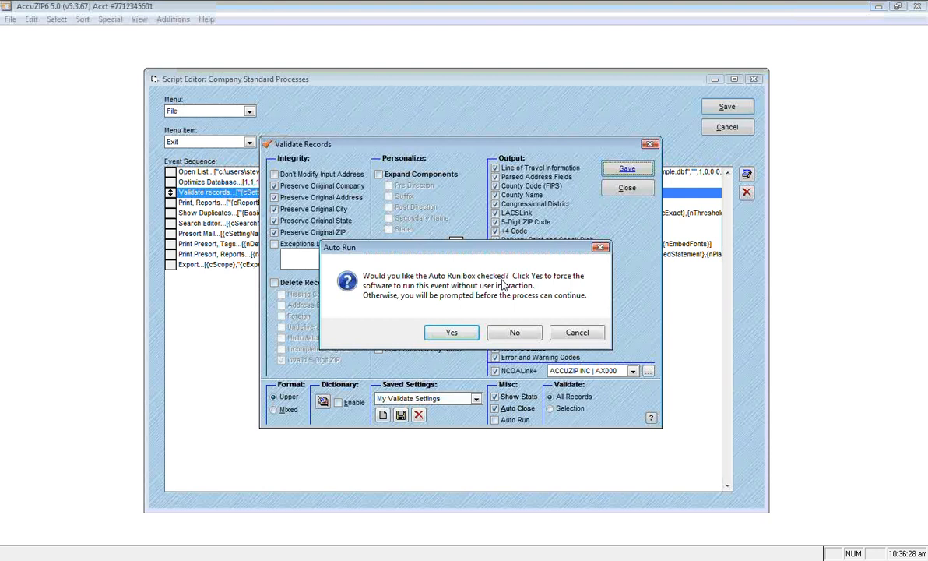
{"action": "left_click", "coordinate": [452, 332]}
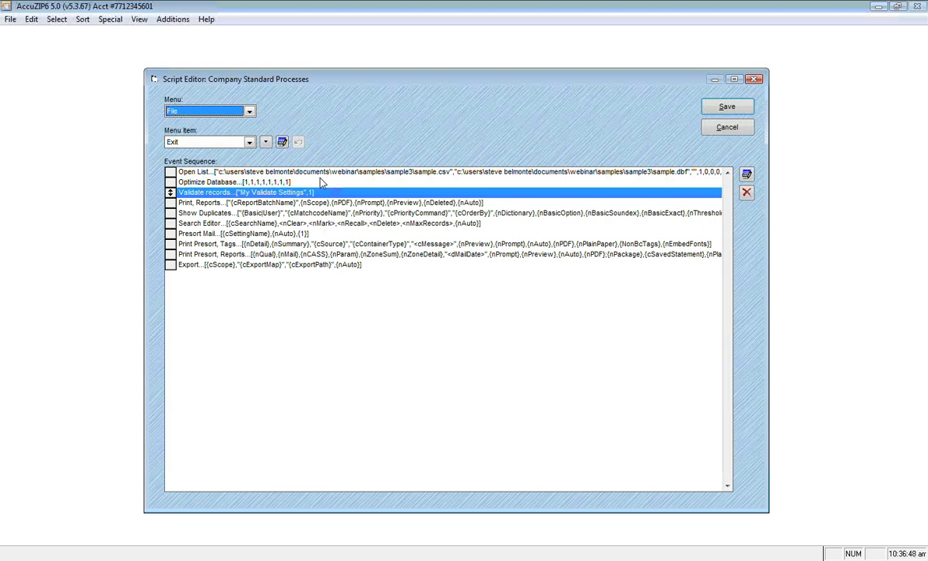
Load my standard report set.brp into the Print, Reports event, enable Create PDF and Auto Run, and save it.
{"action": "double_click", "coordinate": [280, 201]}
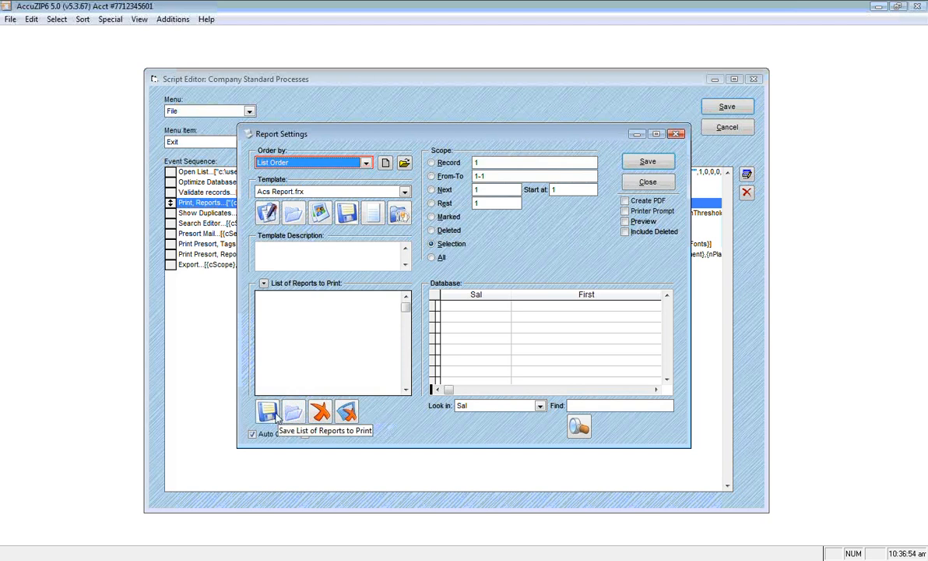
{"action": "left_click", "coordinate": [294, 418]}
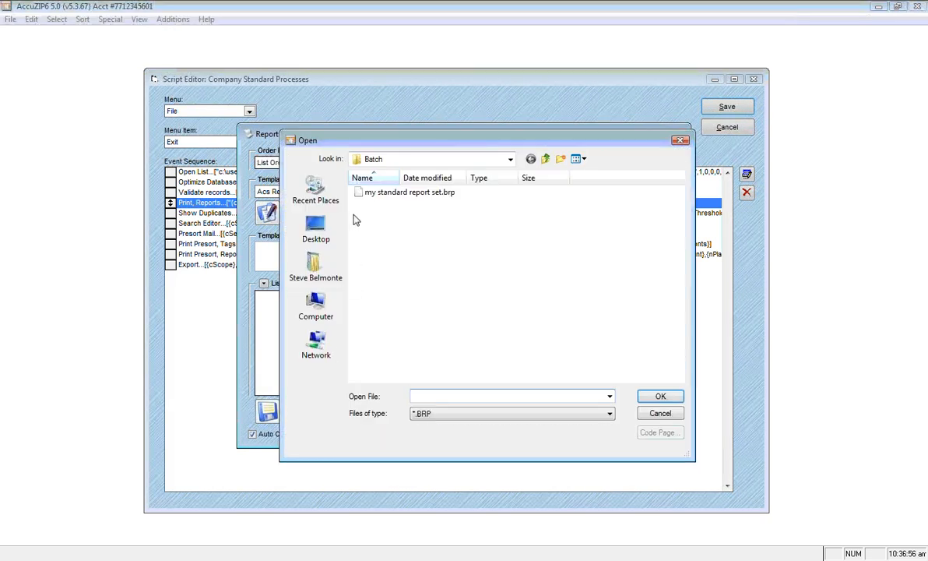
{"action": "double_click", "coordinate": [343, 180]}
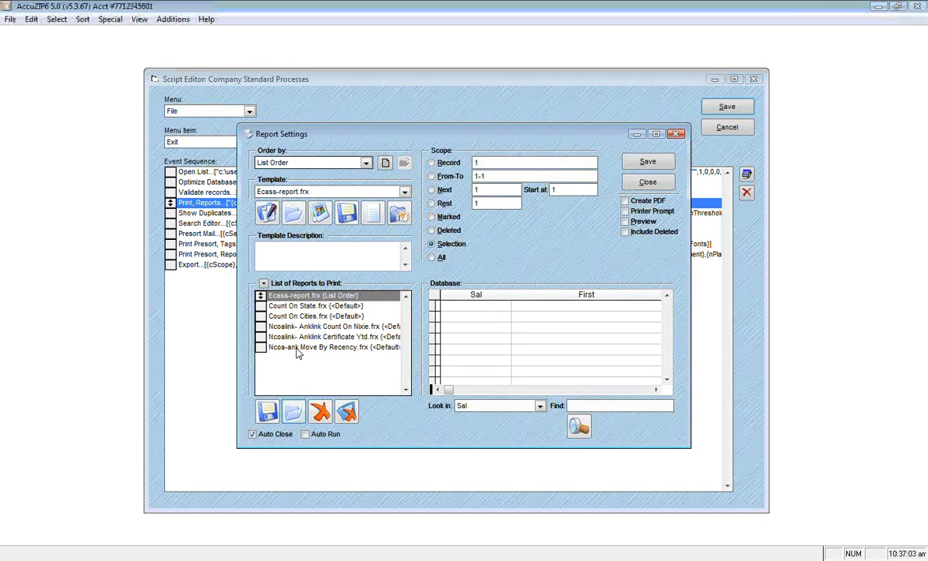
{"action": "left_click", "coordinate": [625, 202]}
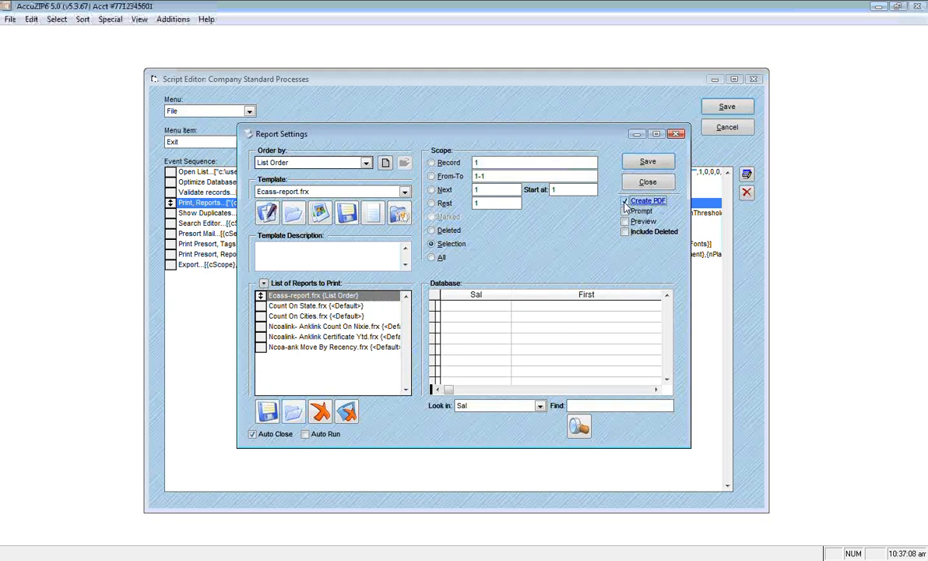
{"action": "left_click", "coordinate": [334, 434]}
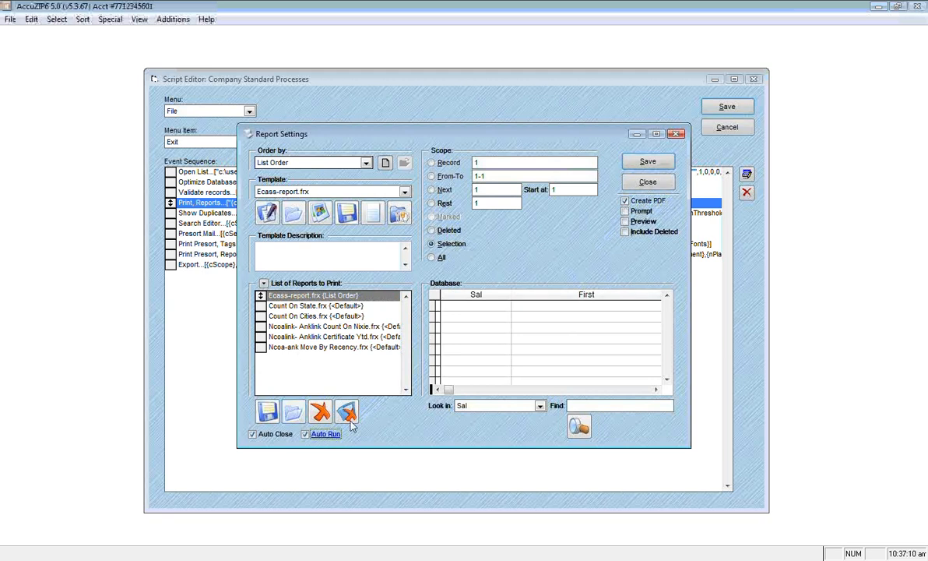
{"action": "left_click", "coordinate": [648, 162]}
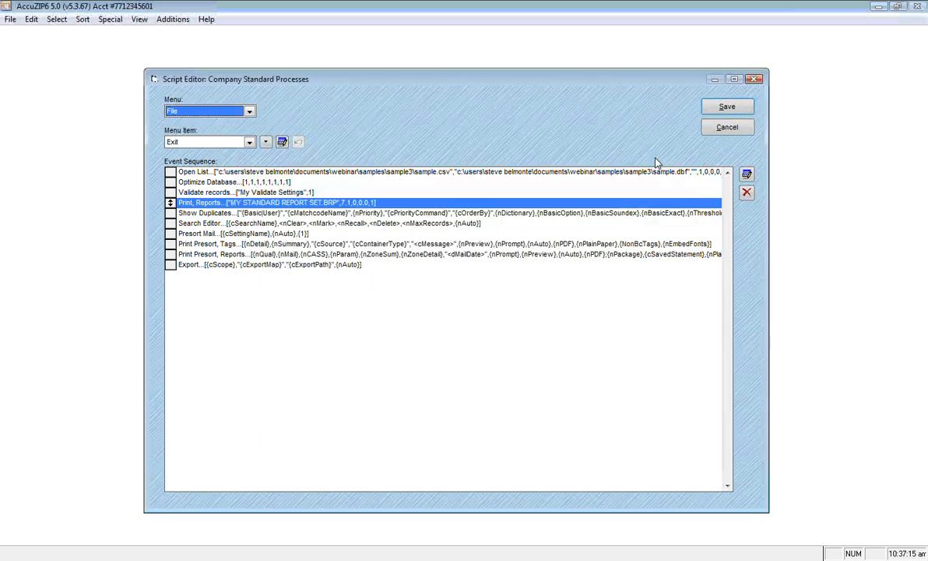
Turn off Review Duplicates and enable Auto Run for the Show Duplicates event, and save its settings.
{"action": "double_click", "coordinate": [257, 212]}
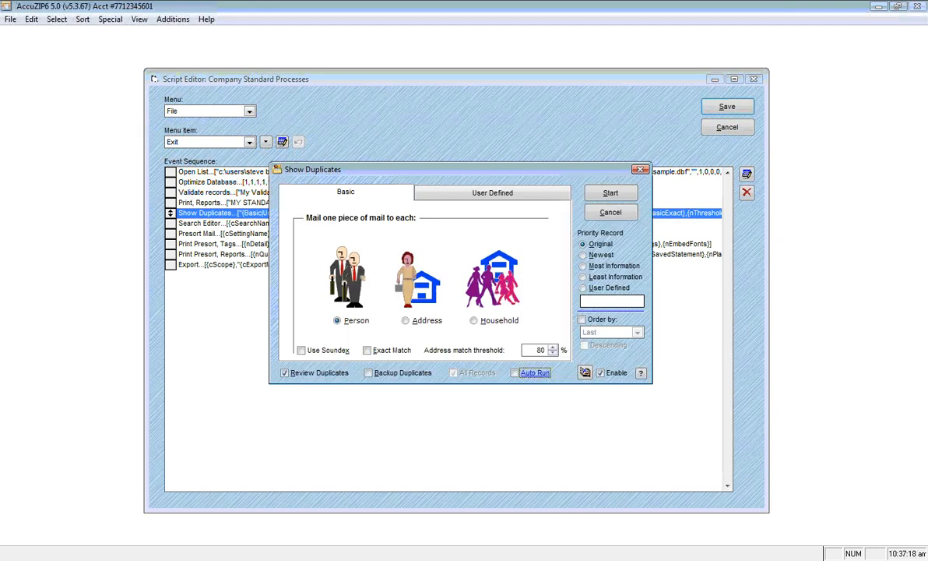
{"action": "left_click", "coordinate": [285, 373]}
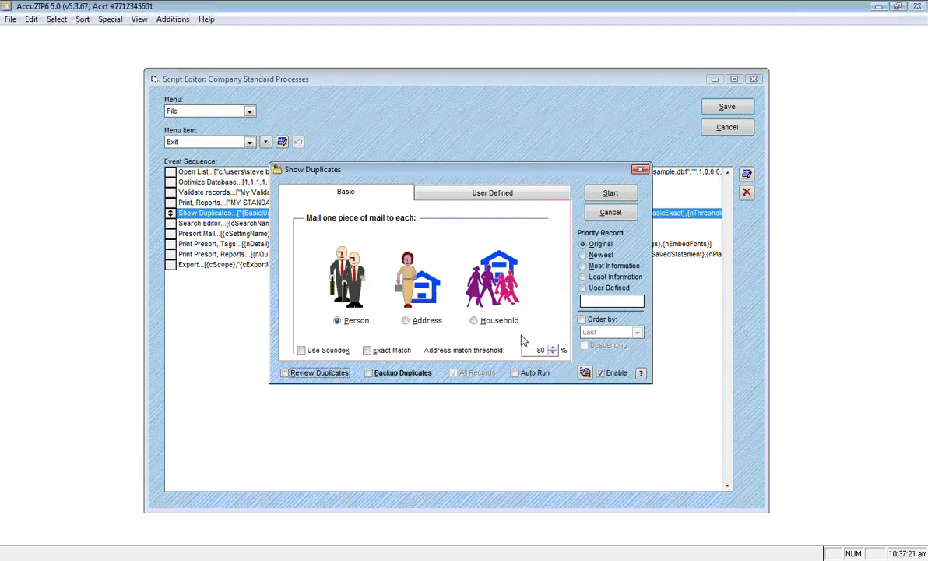
{"action": "left_click", "coordinate": [515, 378]}
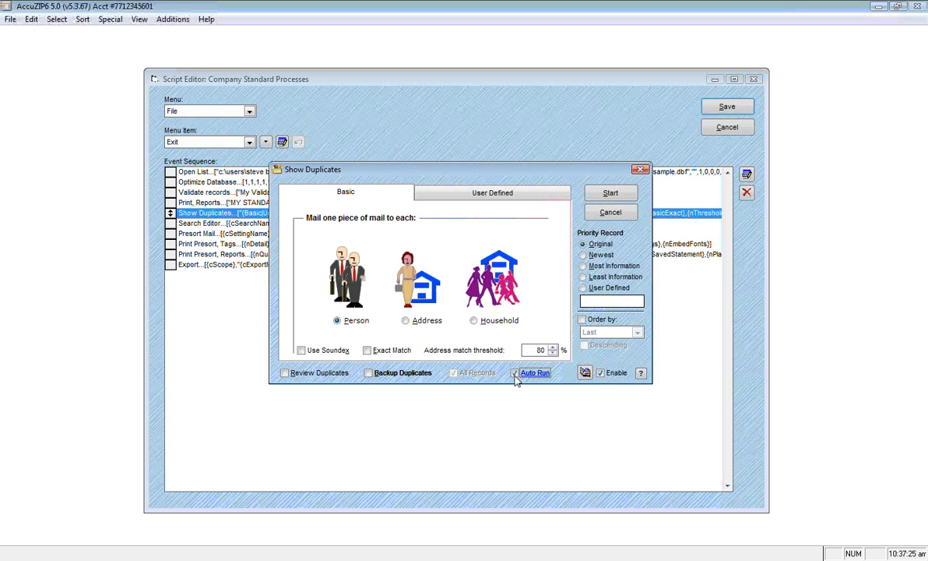
{"action": "left_click", "coordinate": [610, 194]}
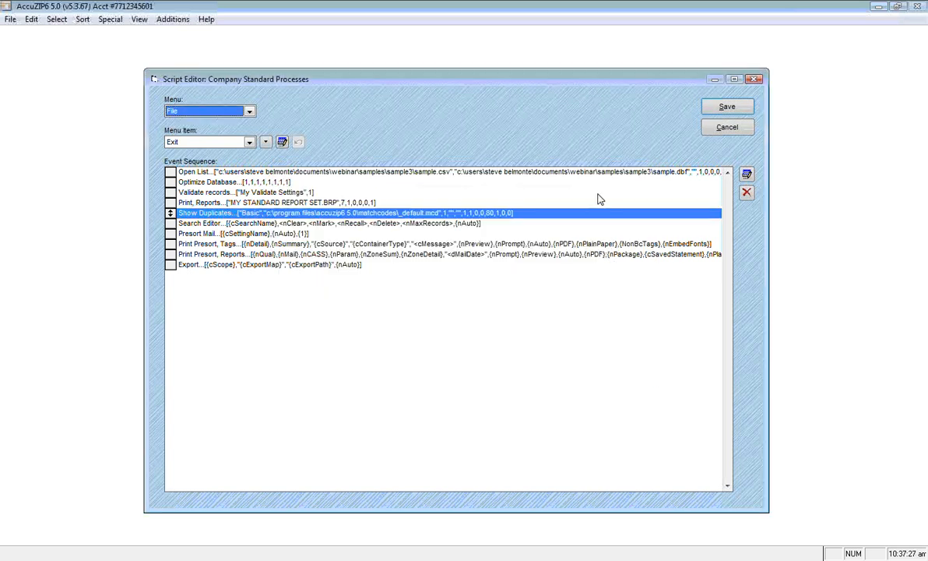
Clear the Search Editor event's filter while keeping its file on disk, and load the saved search Confirmed And Not Ank.qpr.
{"action": "double_click", "coordinate": [297, 223]}
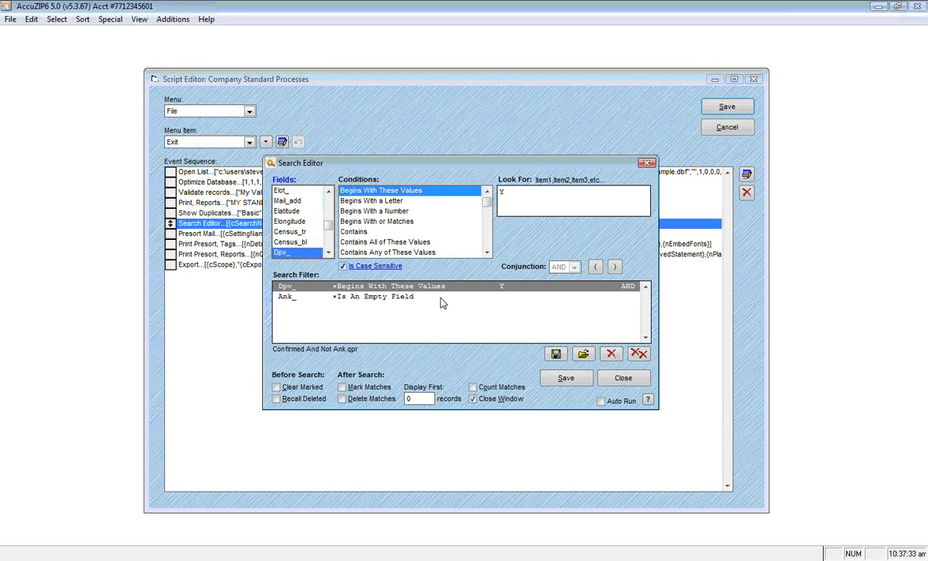
{"action": "left_click", "coordinate": [638, 355]}
{"action": "left_click", "coordinate": [446, 327]}
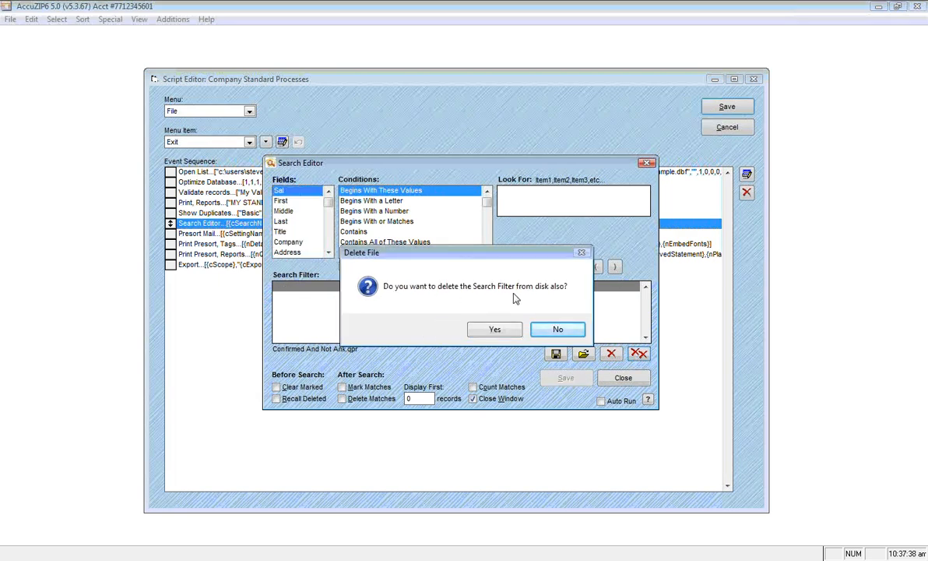
{"action": "left_click", "coordinate": [556, 330]}
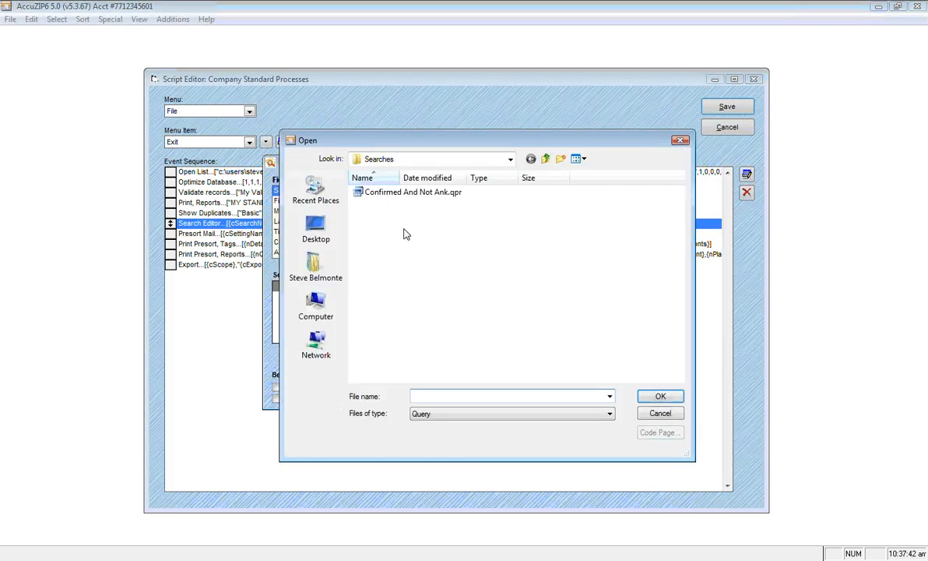
{"action": "double_click", "coordinate": [360, 192]}
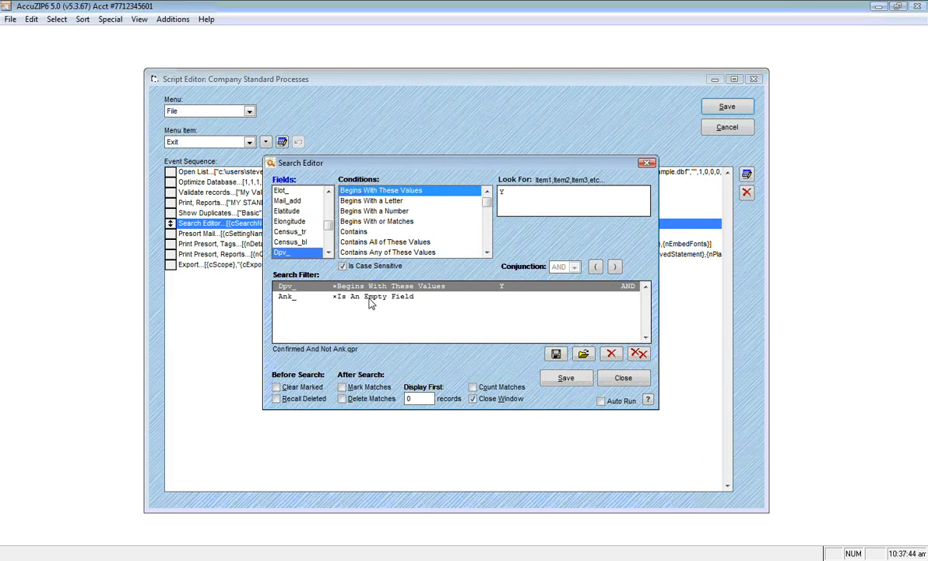
Enable Clear Marked, Mark Matches and Auto Run for the Search Editor event and save it.
{"action": "left_click", "coordinate": [293, 389]}
{"action": "left_click", "coordinate": [352, 388]}
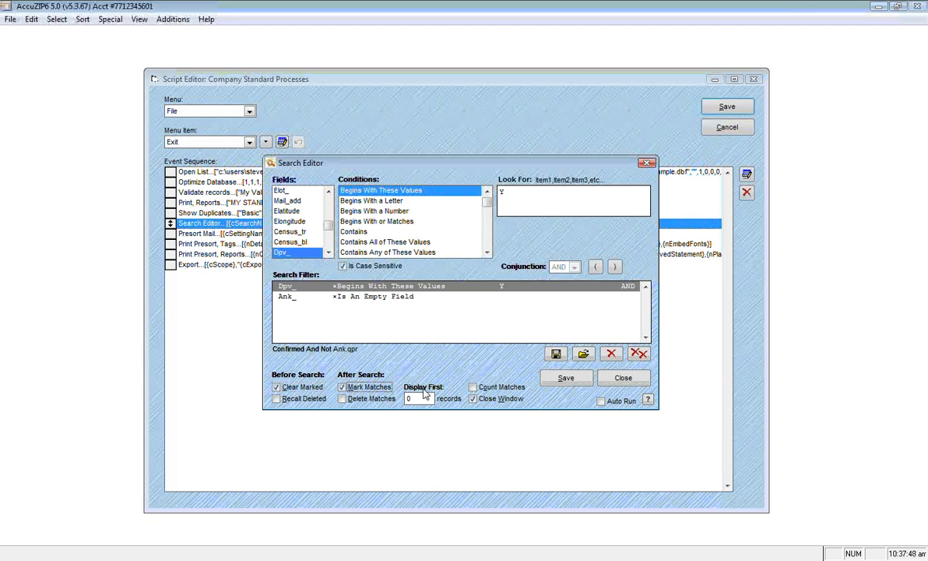
{"action": "left_click", "coordinate": [618, 401]}
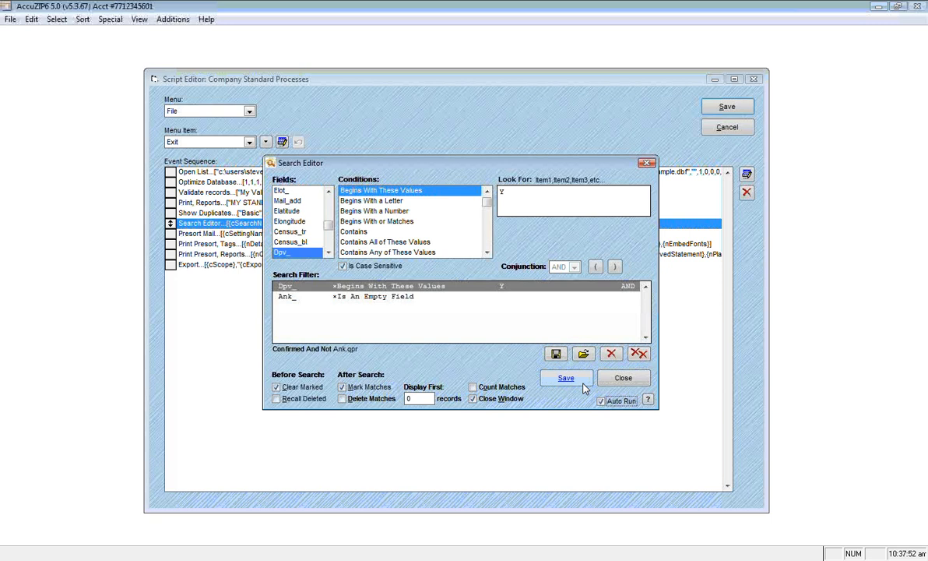
{"action": "left_click", "coordinate": [567, 379]}
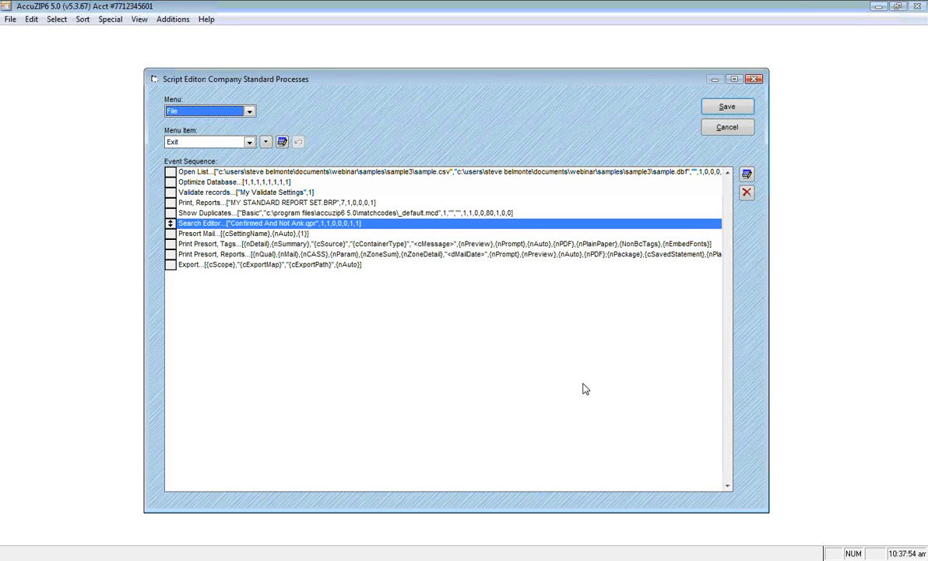
Load the saved settings Standard Mail Letters 1oz Or Less into the Presort Mail event and save it with Auto Run enabled.
{"action": "double_click", "coordinate": [231, 233]}
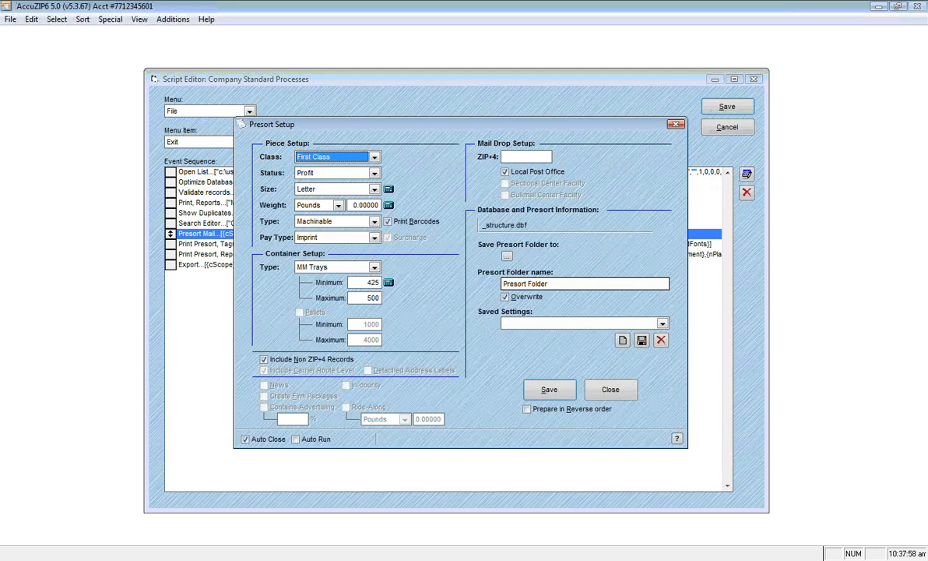
{"action": "left_click", "coordinate": [662, 324]}
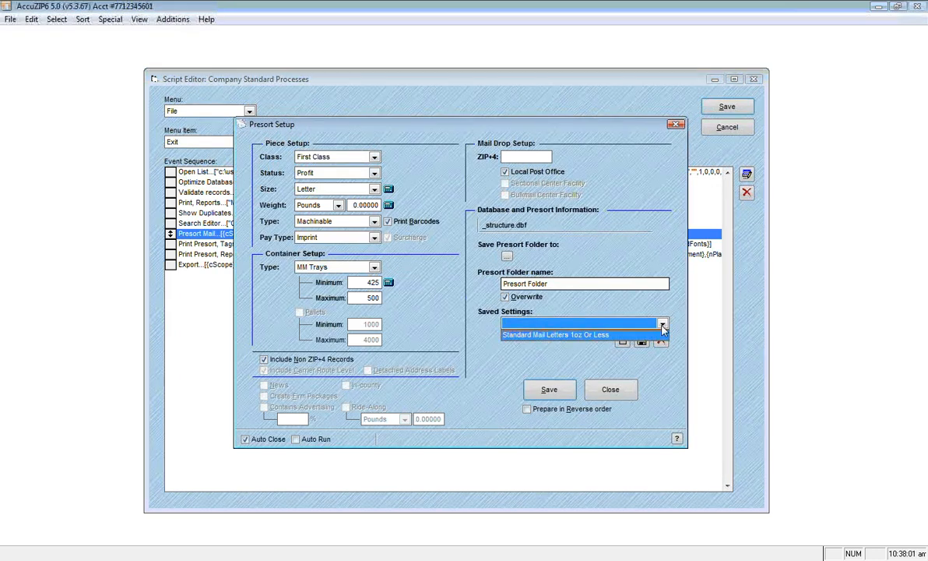
{"action": "left_click", "coordinate": [529, 336]}
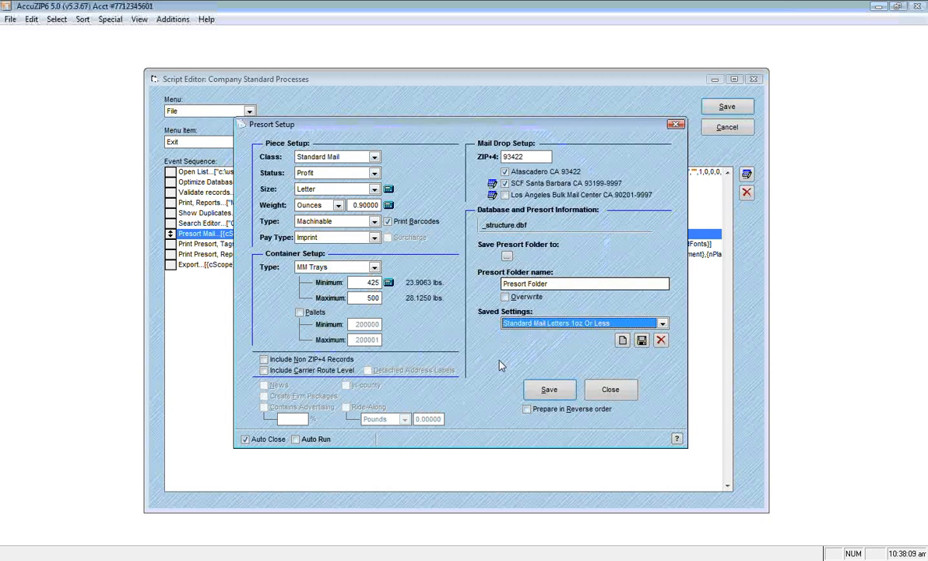
{"action": "left_click", "coordinate": [315, 438]}
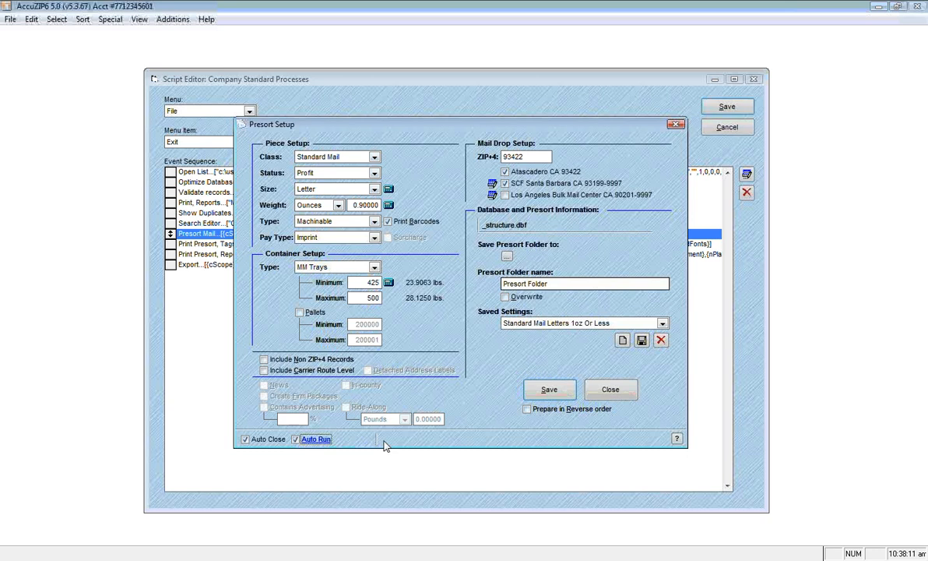
{"action": "left_click", "coordinate": [543, 397]}
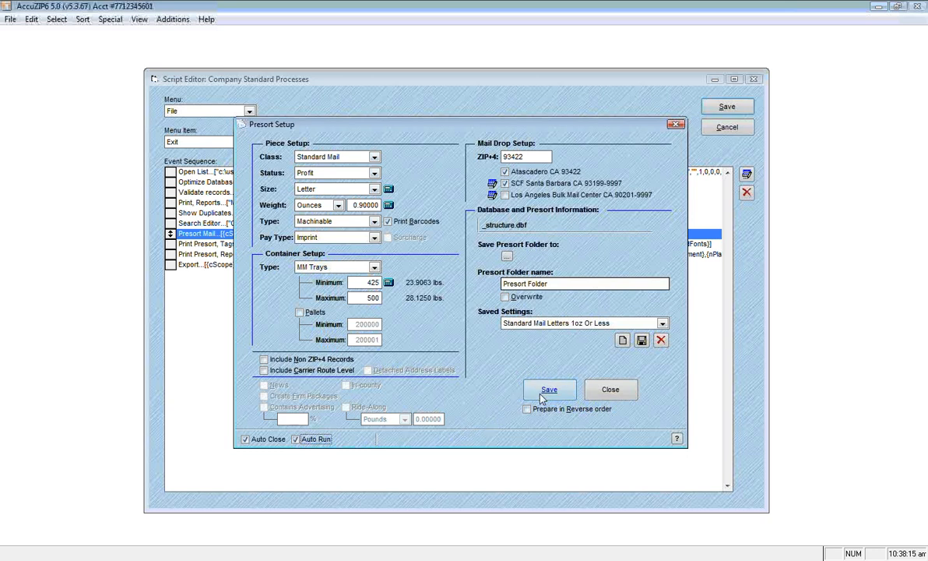
{"action": "left_click", "coordinate": [543, 397]}
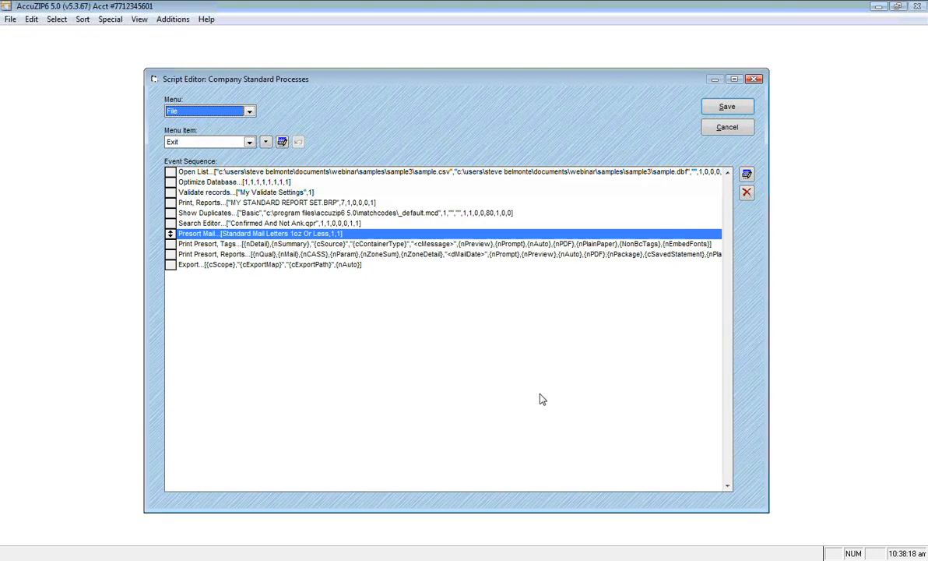
Enable the container tag summary report, Create PDF and Auto Run for the Print Presort, Tags event, and save it.
{"action": "double_click", "coordinate": [218, 243]}
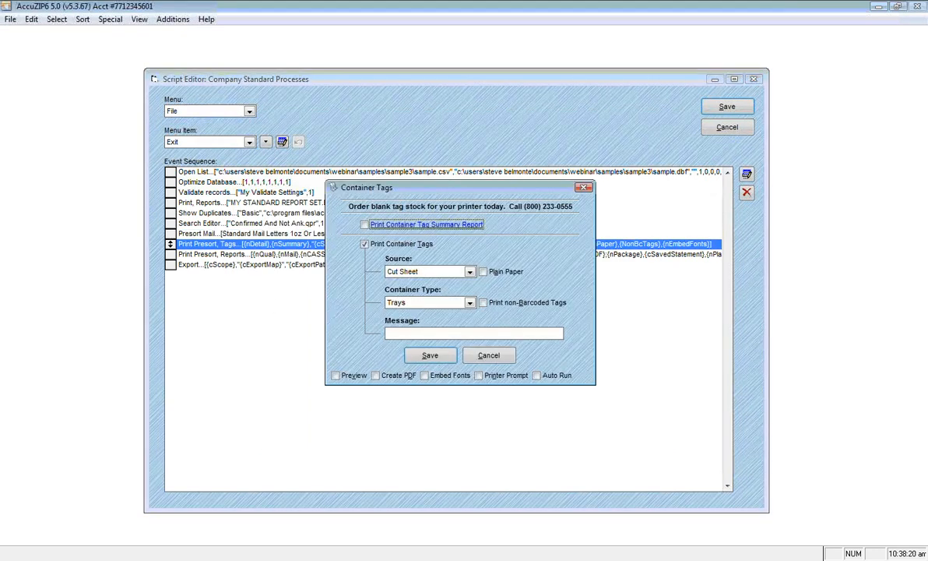
{"action": "left_click", "coordinate": [364, 225]}
{"action": "left_click", "coordinate": [376, 376]}
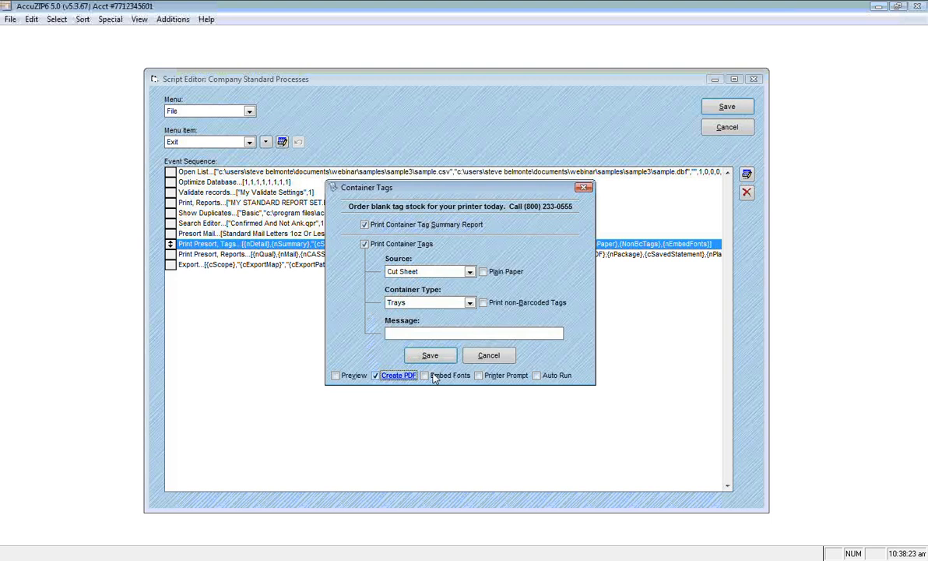
{"action": "left_click", "coordinate": [537, 375]}
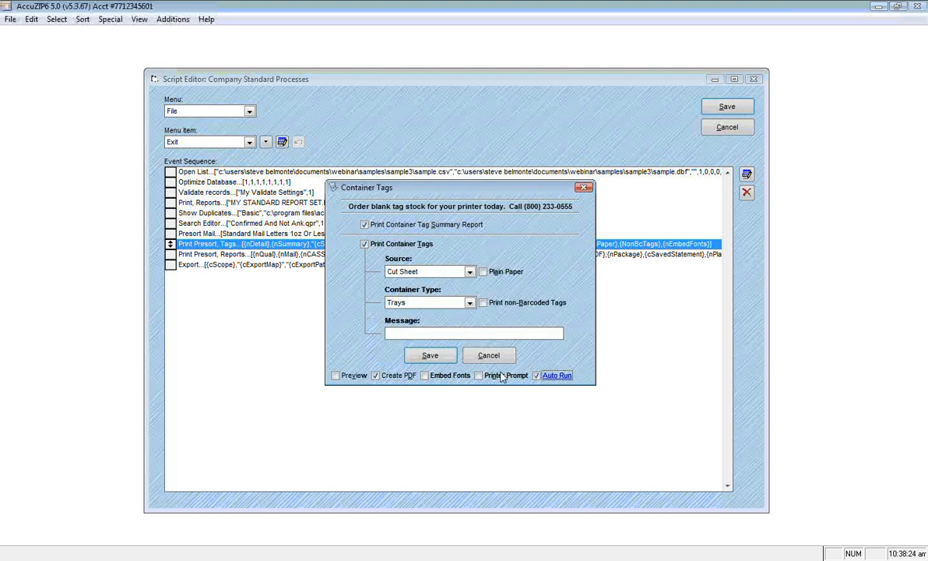
{"action": "left_click", "coordinate": [430, 356]}
For the Print Presort, Reports event, include the Qualification Report, Mailing Statement with Accuzip, CASS Certificate and Presort Parameter Report.
{"action": "double_click", "coordinate": [327, 256]}
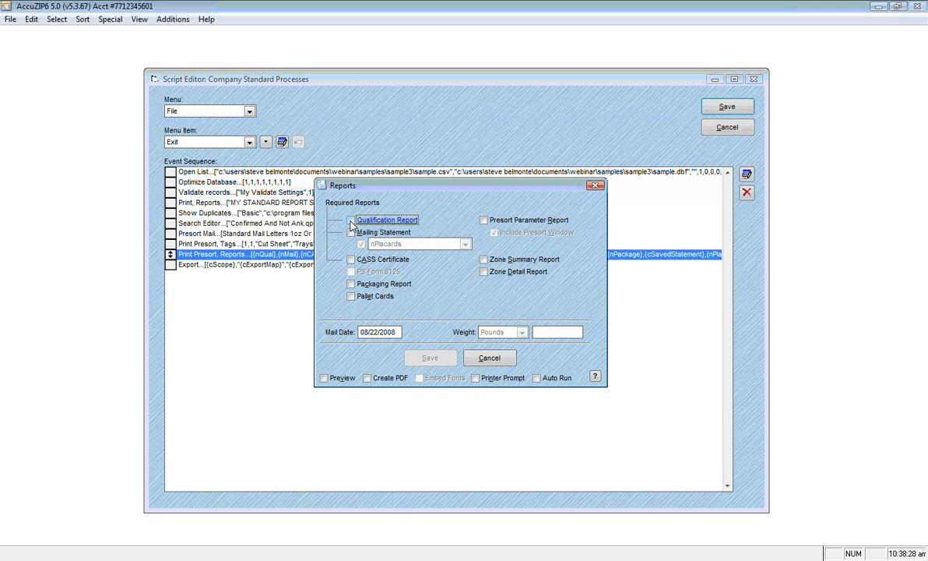
{"action": "left_click", "coordinate": [352, 221]}
{"action": "left_click", "coordinate": [350, 232]}
{"action": "left_click", "coordinate": [390, 244]}
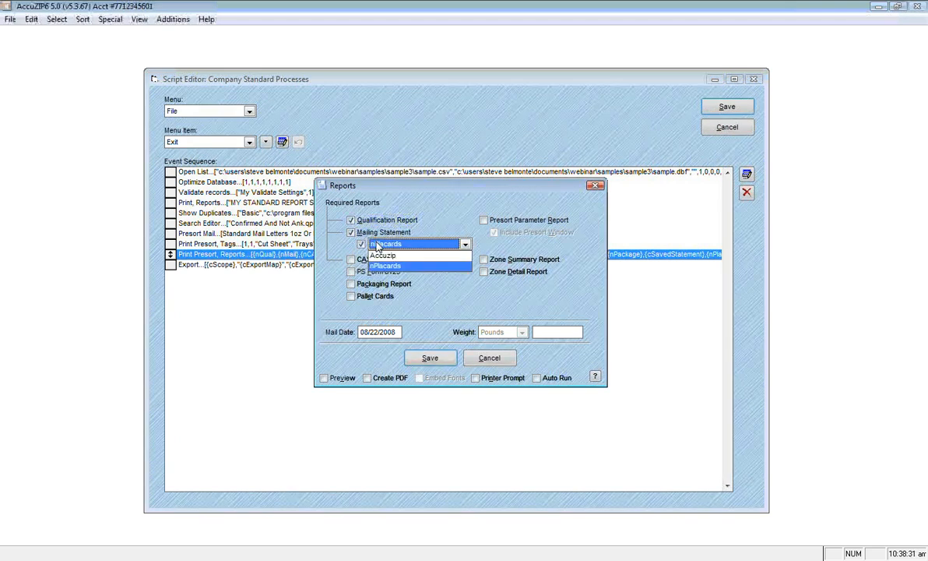
{"action": "left_click", "coordinate": [371, 262]}
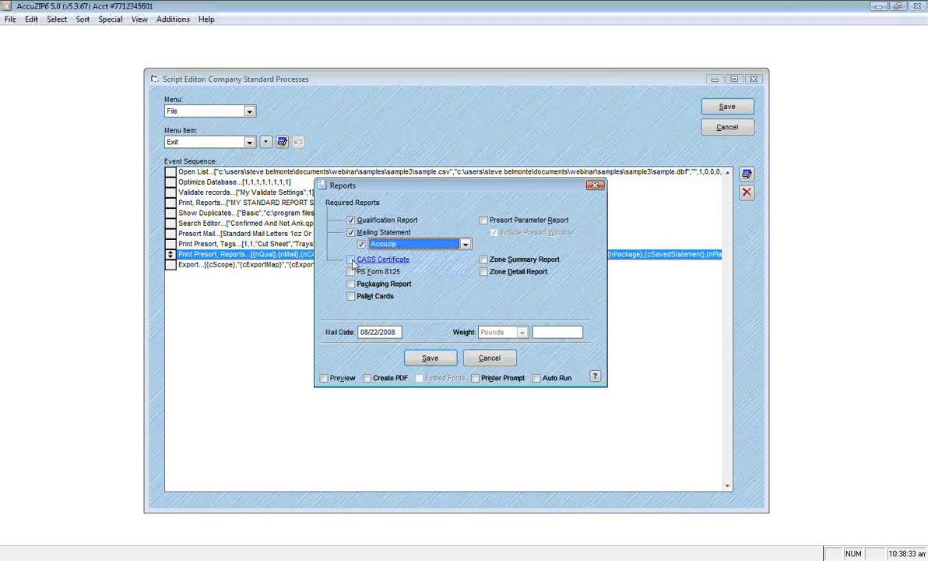
{"action": "left_click", "coordinate": [351, 259]}
{"action": "left_click", "coordinate": [484, 220]}
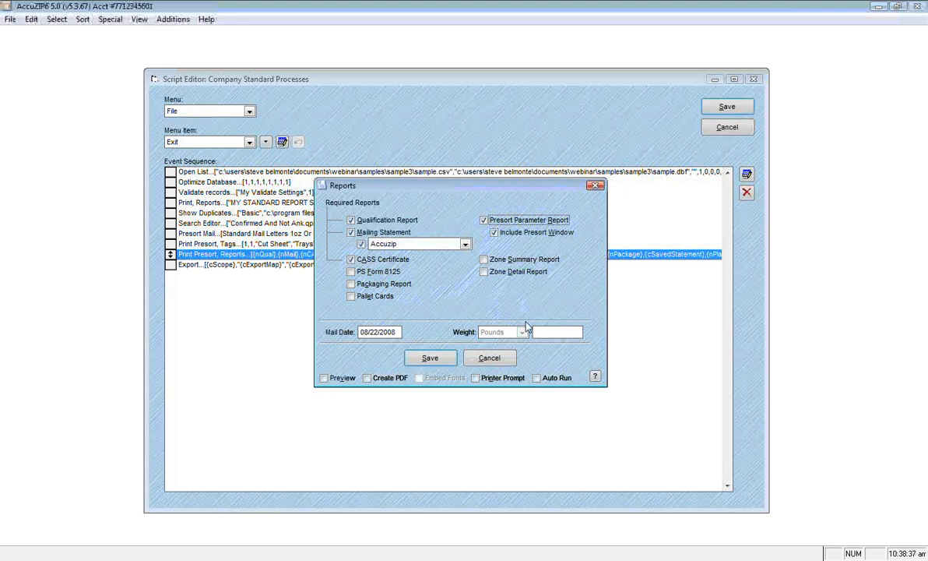
Enable Auto Run and Create PDF for the Print Presort, Reports event and save its settings.
{"action": "left_click", "coordinate": [540, 380]}
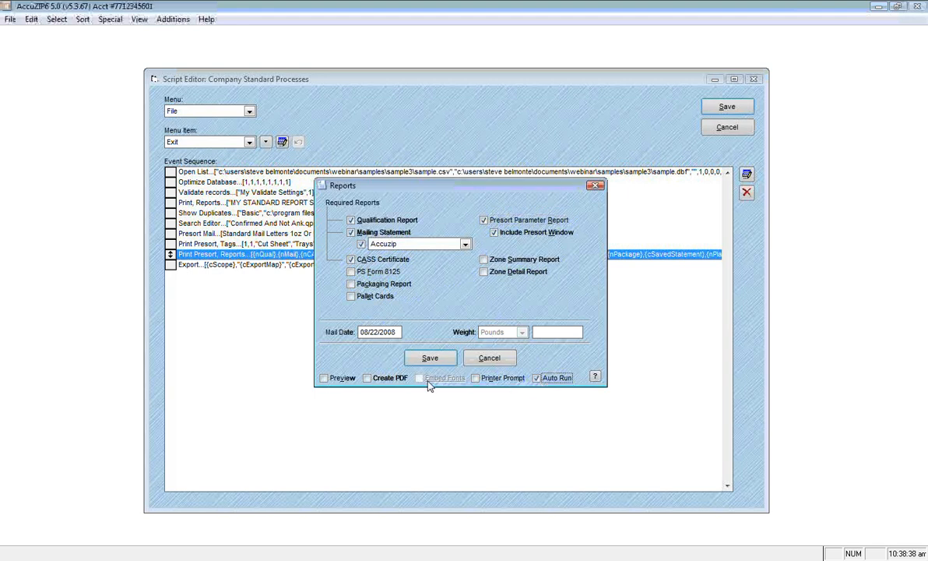
{"action": "left_click", "coordinate": [377, 380]}
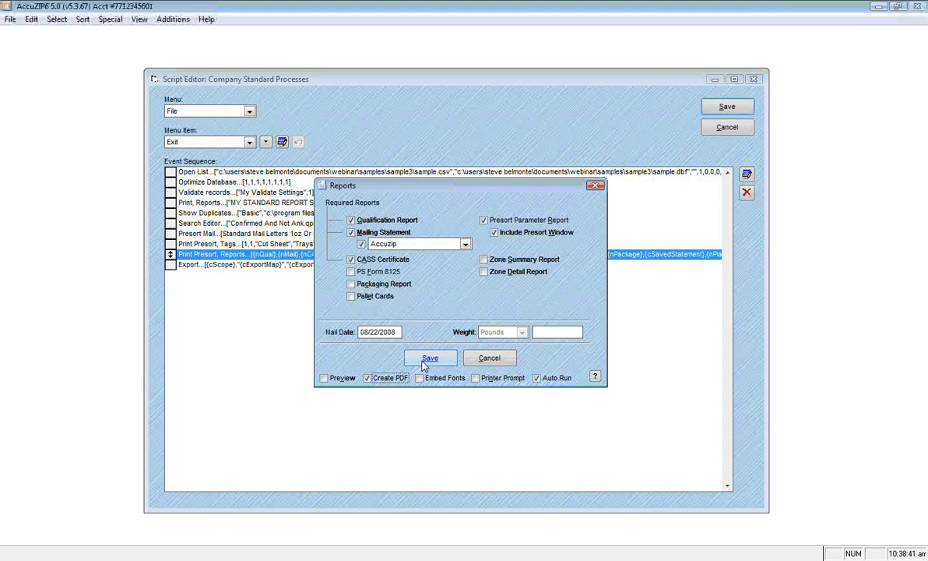
{"action": "left_click", "coordinate": [427, 360]}
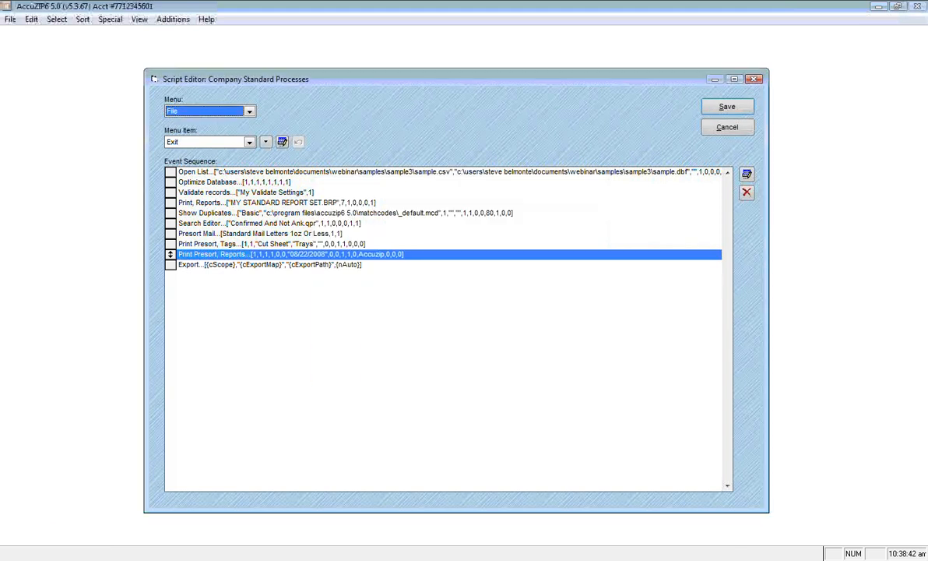
Load the My Standard Output Format.emp export map into the script's Export event and enable Auto Run.
{"action": "double_click", "coordinate": [314, 264]}
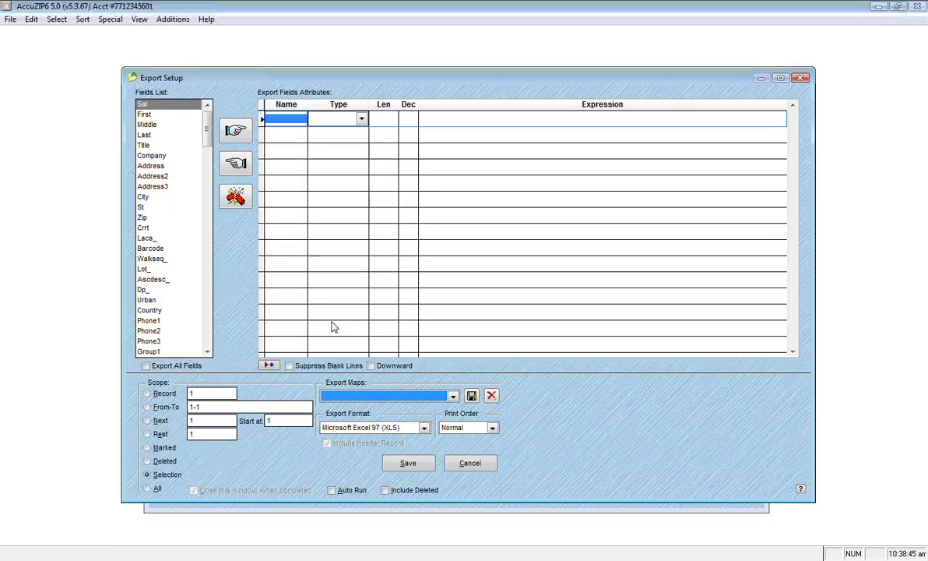
{"action": "left_click", "coordinate": [452, 396]}
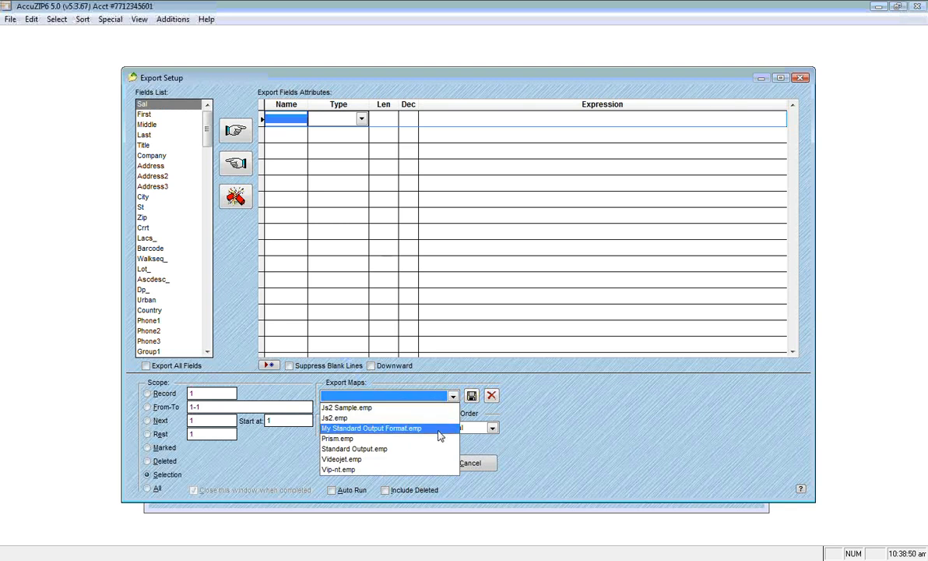
{"action": "left_click", "coordinate": [440, 430]}
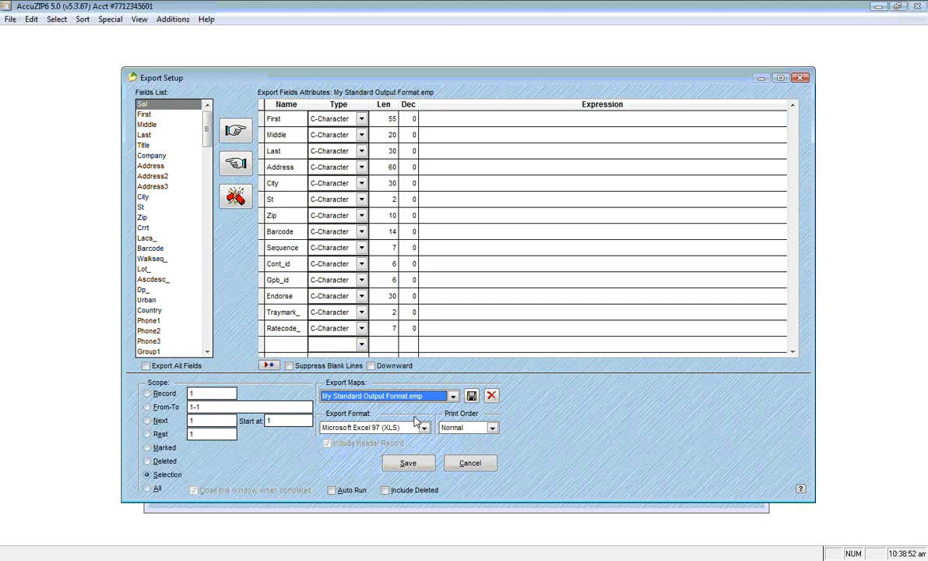
{"action": "left_click", "coordinate": [332, 490]}
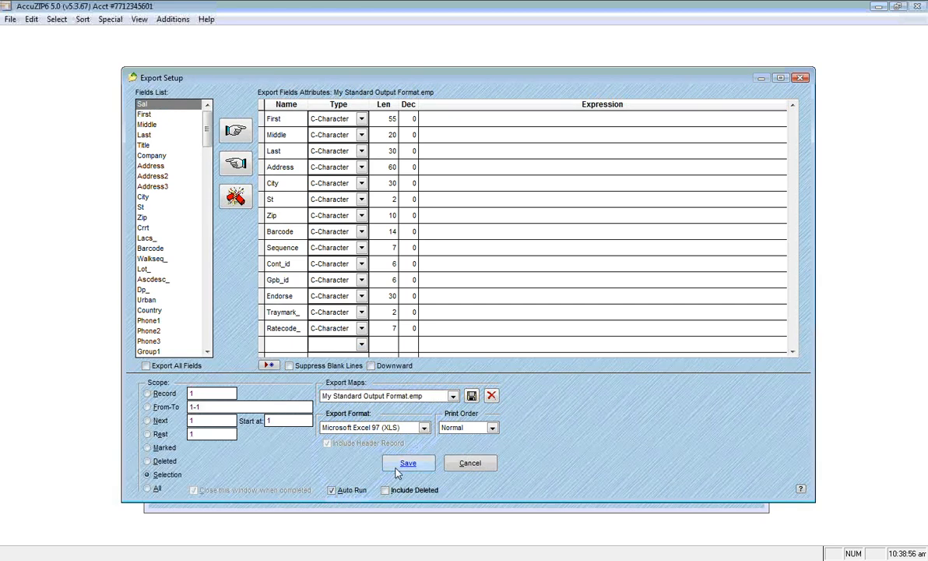
Save the Export event with sample clean.xls in the Sample3 folder as its output file, and save the script.
{"action": "left_click", "coordinate": [404, 464]}
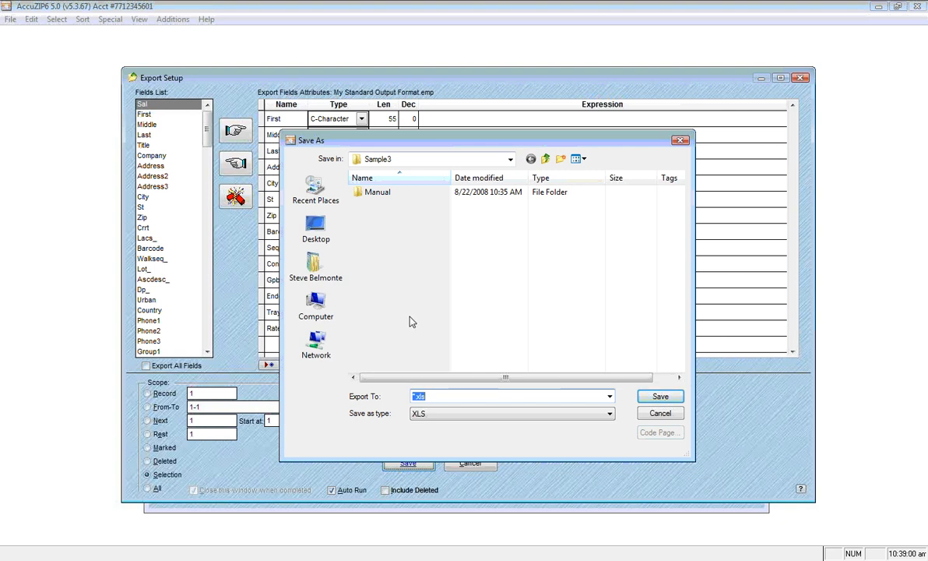
{"action": "type", "text": "sample cs"}
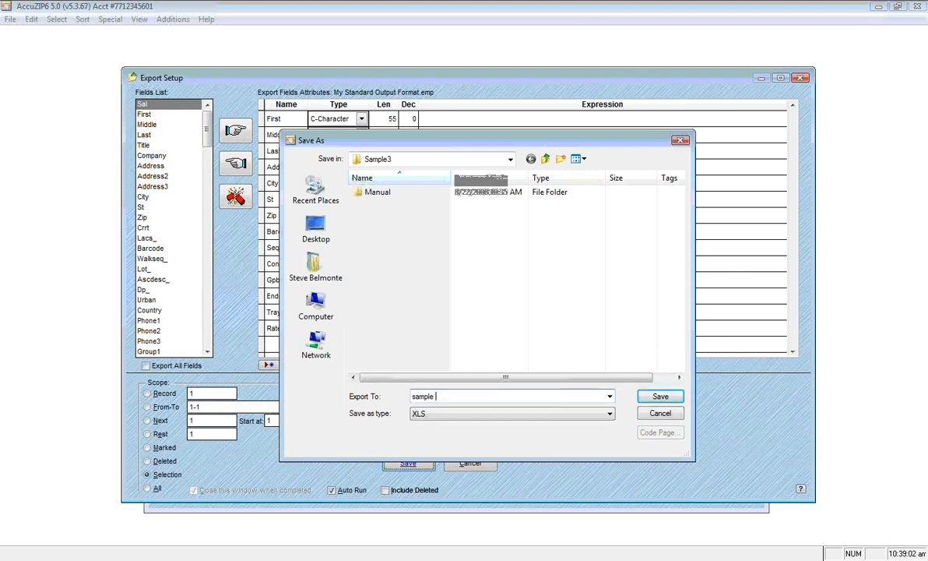
{"action": "key", "text": "BackSpace"}
{"action": "type", "text": "lean.xls"}
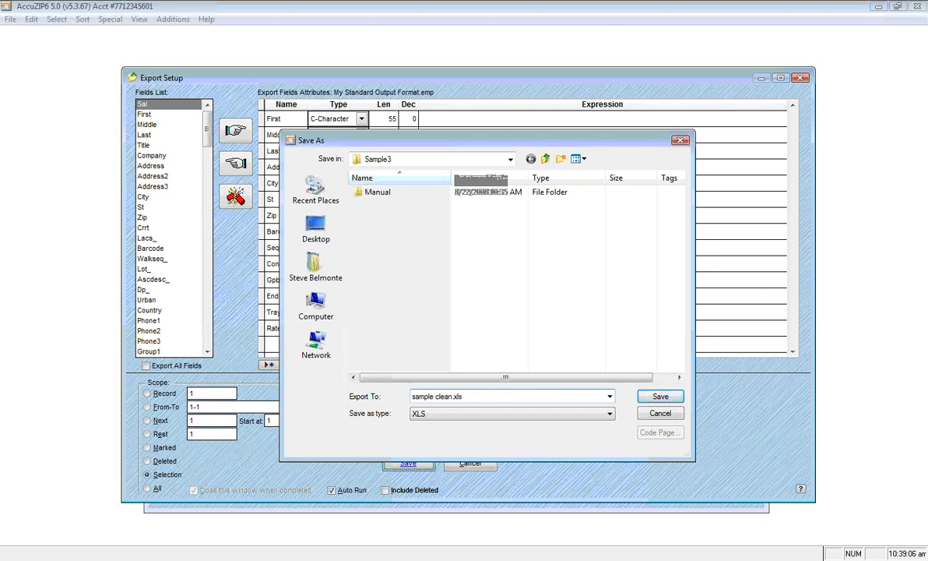
{"action": "left_click", "coordinate": [659, 398]}
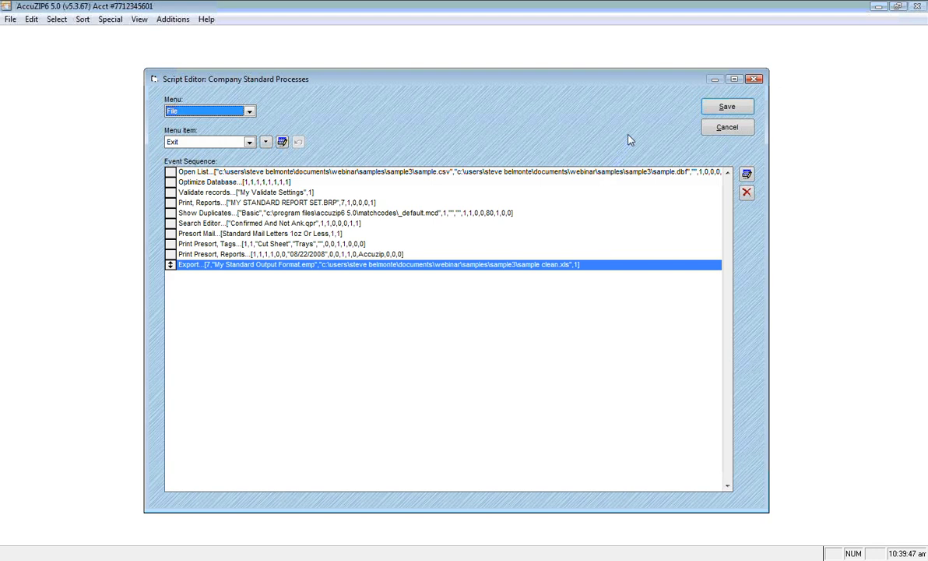
{"action": "left_click", "coordinate": [727, 107]}
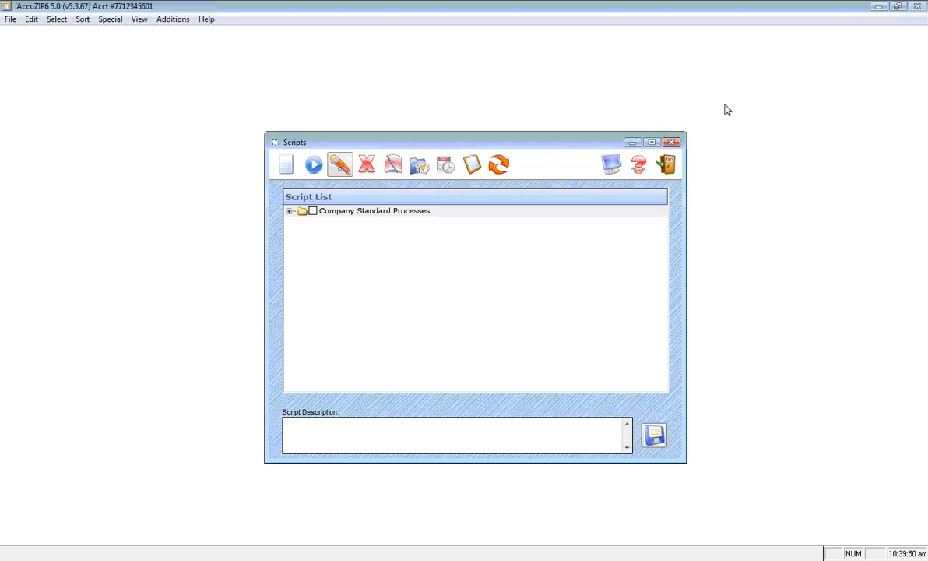
Run the Company Standard Processes script through to completion and close the Scripts window.
{"action": "left_click", "coordinate": [302, 213]}
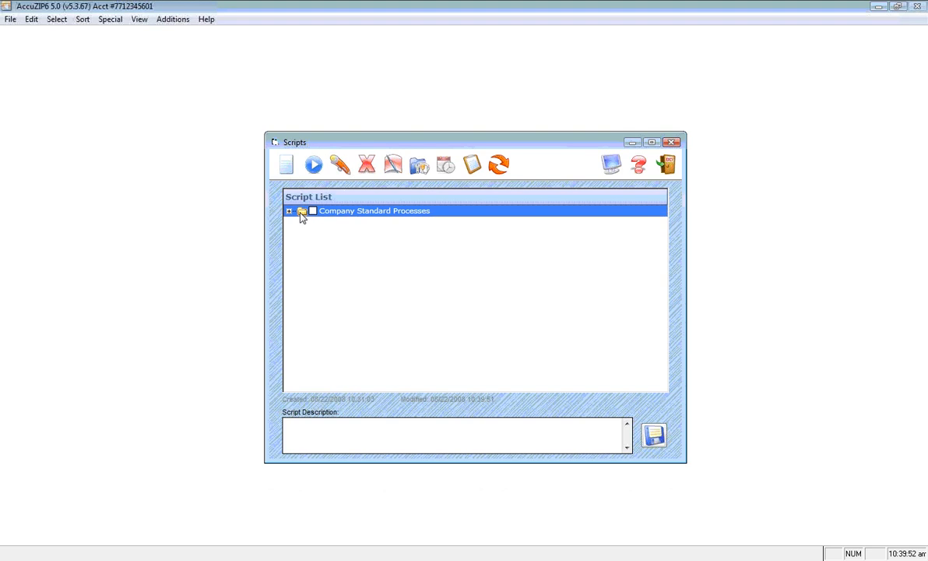
{"action": "left_click", "coordinate": [312, 212]}
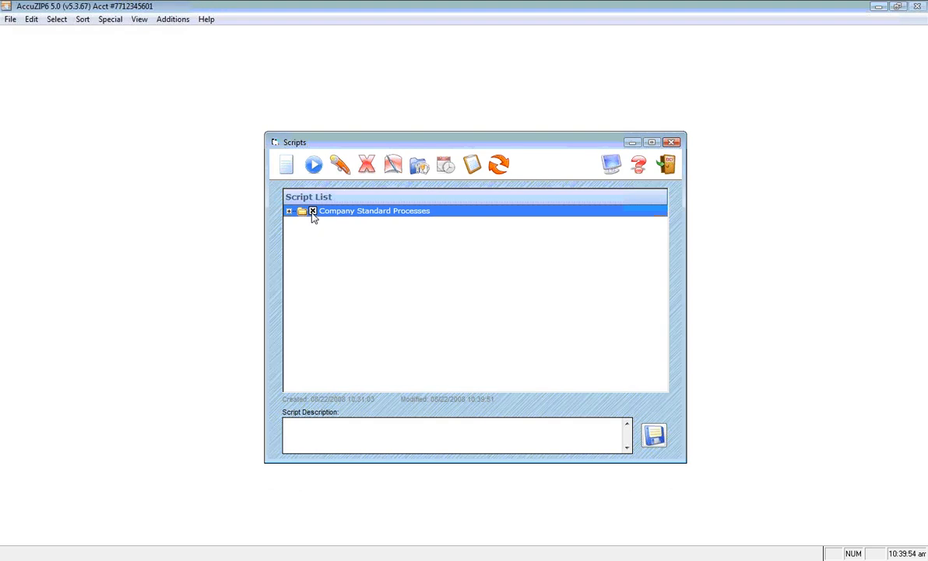
{"action": "left_click", "coordinate": [313, 211]}
{"action": "left_click", "coordinate": [313, 166]}
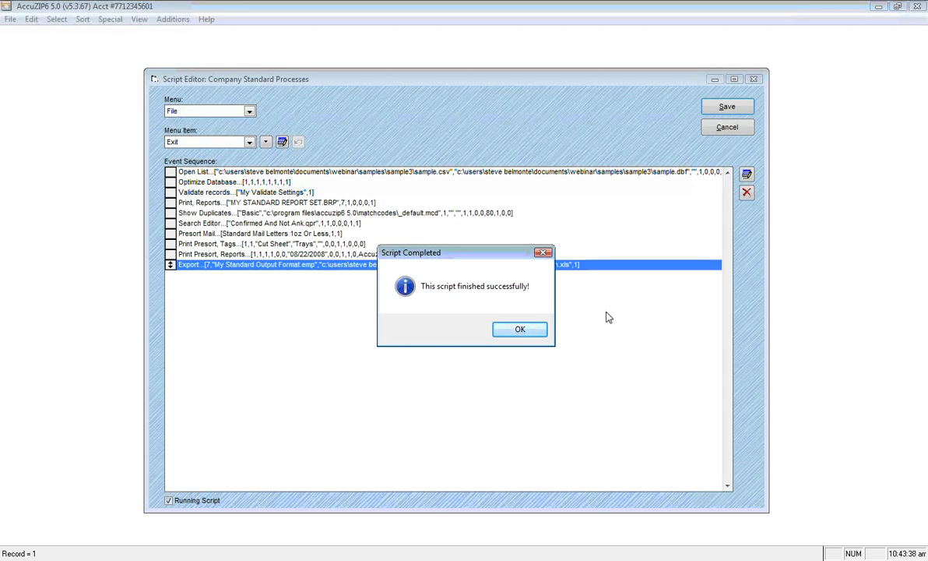
{"action": "key", "text": "Return"}
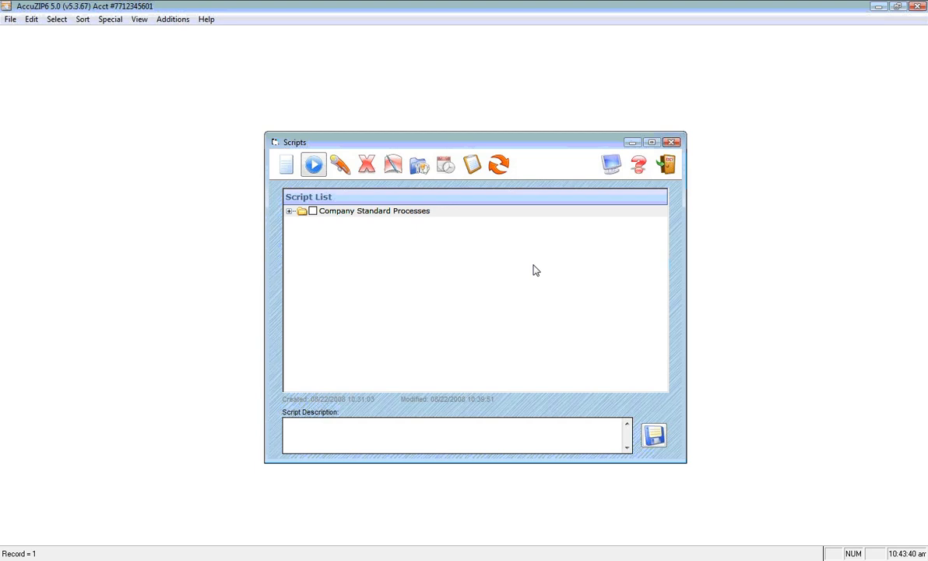
{"action": "left_click", "coordinate": [300, 211]}
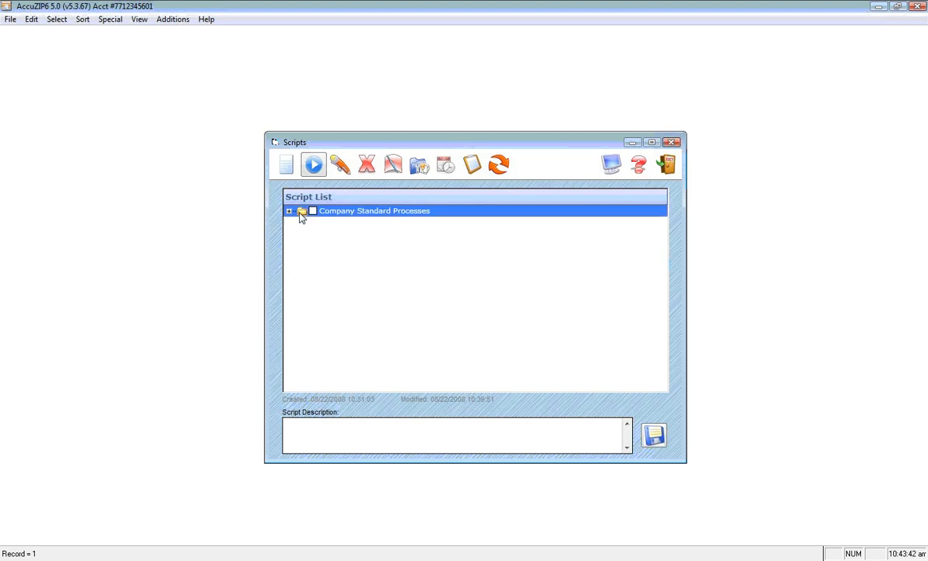
{"action": "left_click", "coordinate": [667, 165]}
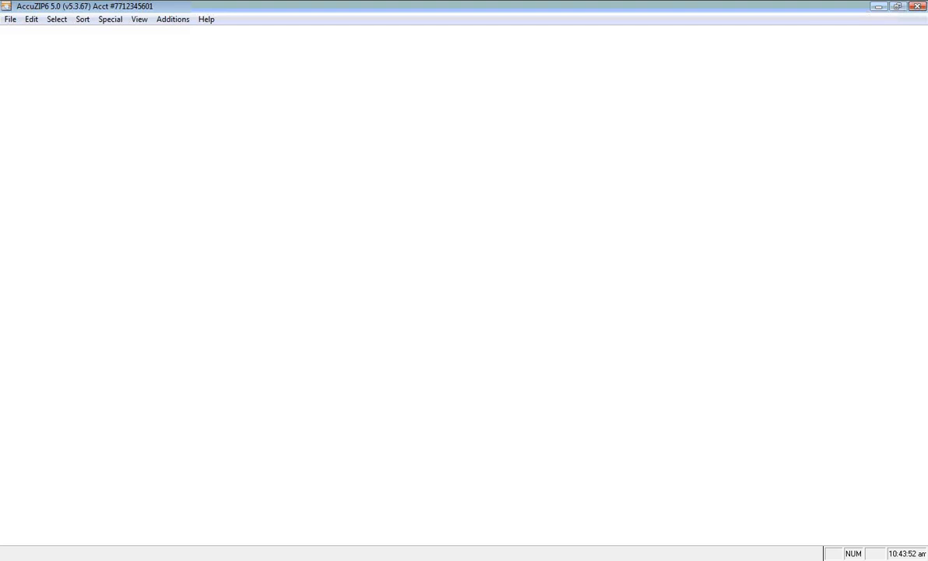
Switch to Windows Explorer and examine the container summary and container tags in eTags.pdf from Sample3's Presort Folder.
{"action": "key", "text": "alt+Tab"}
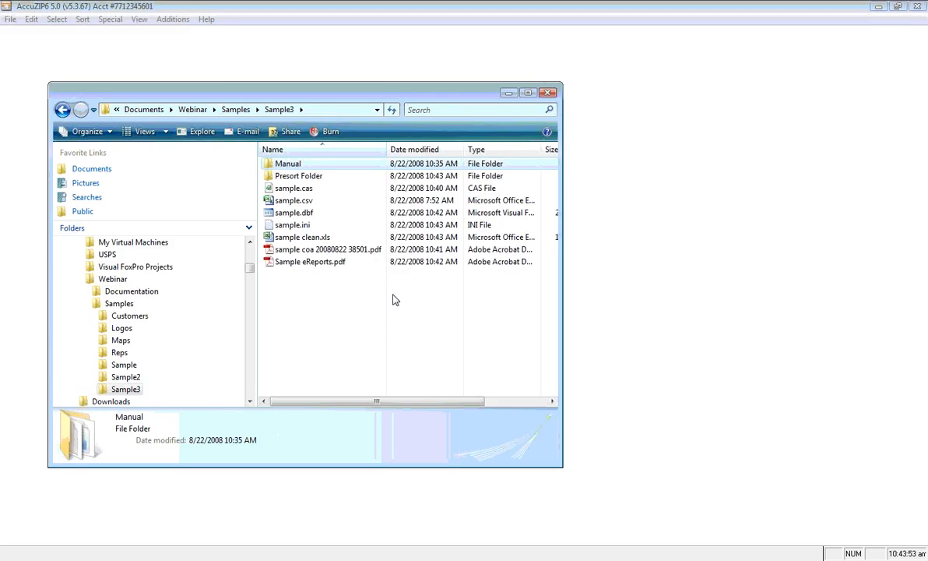
{"action": "left_click", "coordinate": [271, 180]}
{"action": "double_click", "coordinate": [270, 177]}
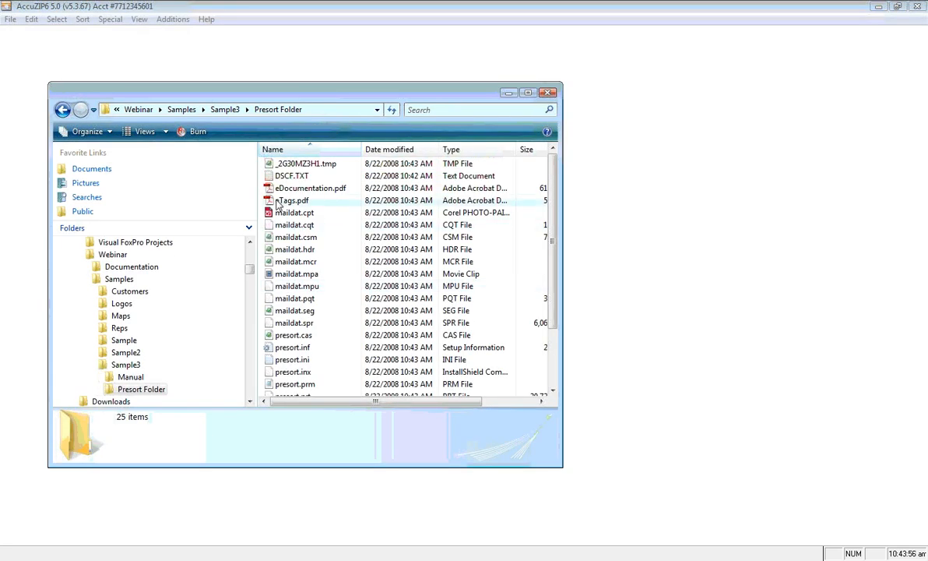
{"action": "double_click", "coordinate": [275, 201]}
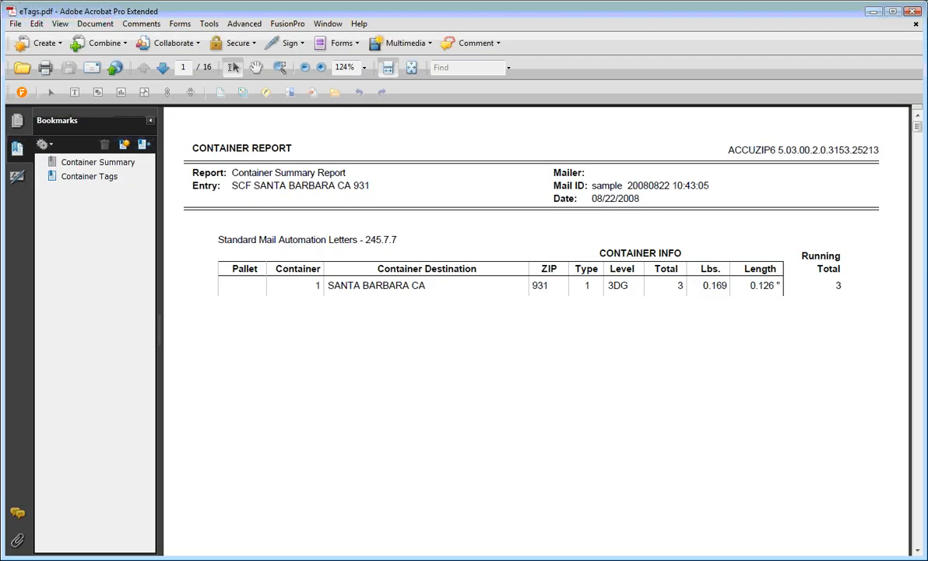
{"action": "left_click", "coordinate": [84, 179]}
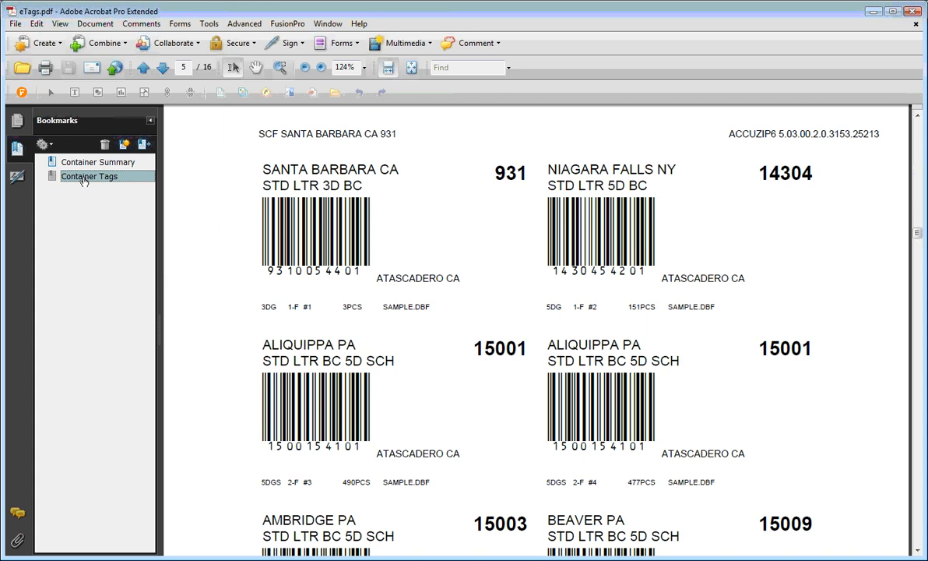
{"action": "left_click", "coordinate": [913, 12]}
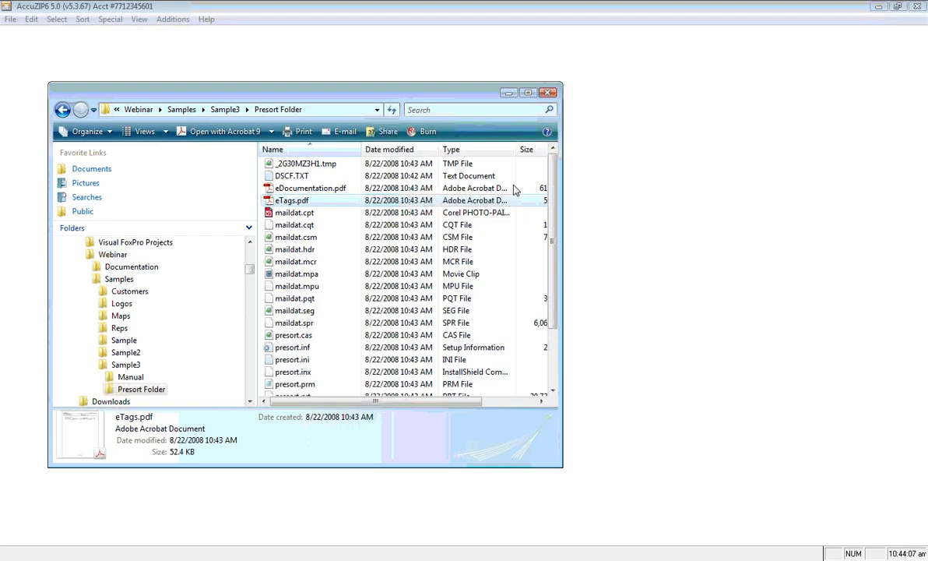
Examine the postage statement, CASS certificate, qualification report and presort parameters in eDocumentation.pdf, and the Enhanced CASS Report in Sample eReports.pdf.
{"action": "double_click", "coordinate": [285, 189]}
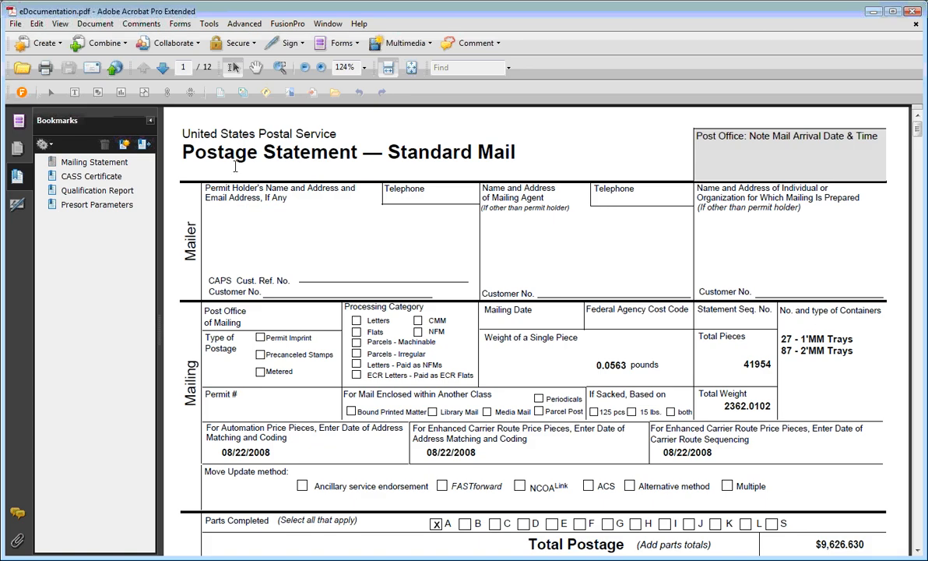
{"action": "left_click", "coordinate": [165, 69]}
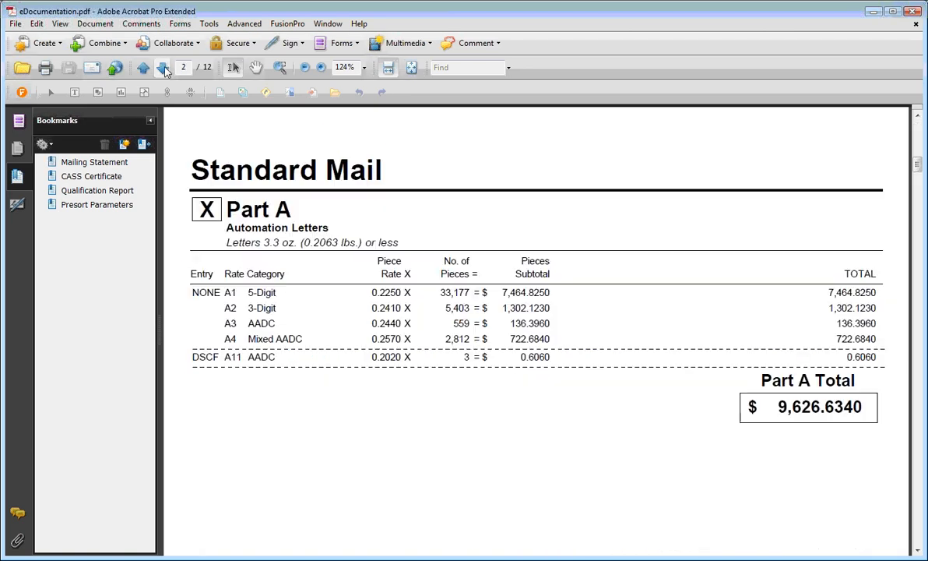
{"action": "left_click", "coordinate": [164, 70]}
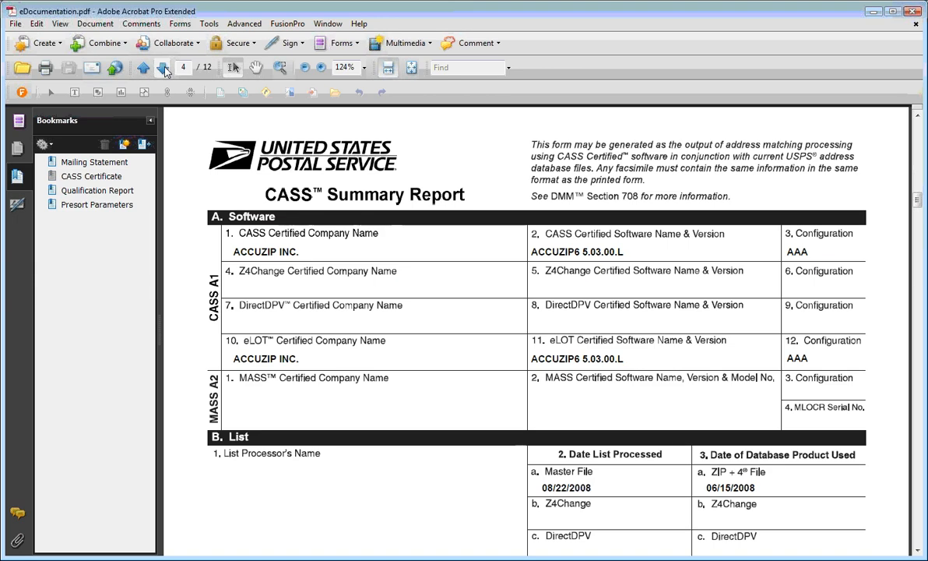
{"action": "left_click", "coordinate": [164, 70]}
{"action": "left_click", "coordinate": [165, 70]}
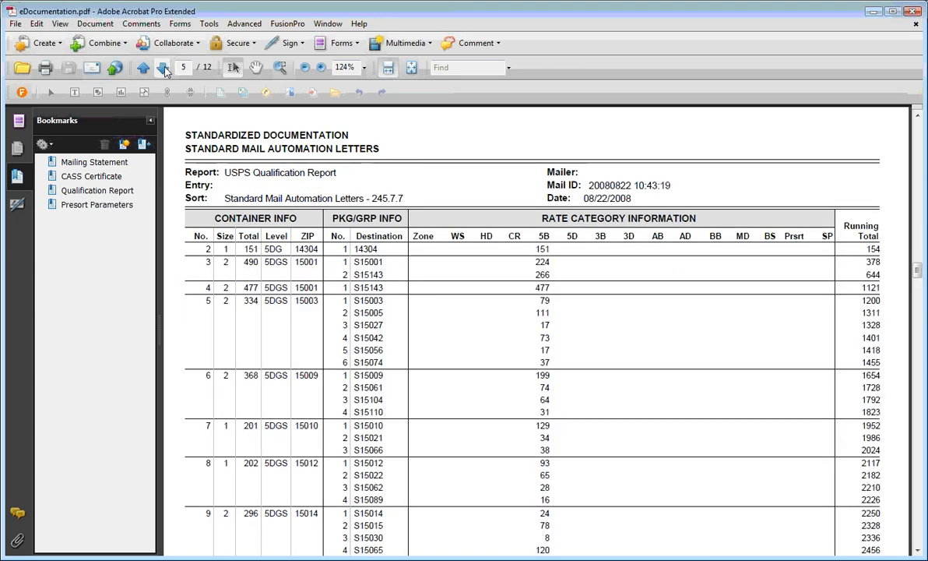
{"action": "left_click", "coordinate": [78, 204]}
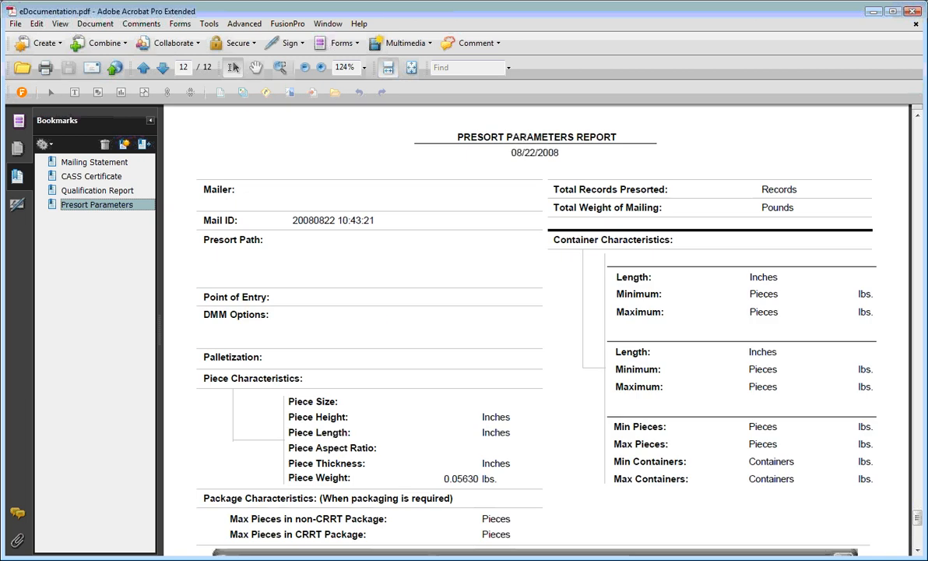
{"action": "scroll", "coordinate": [537, 327], "scroll_direction": "down", "scroll_amount": 5}
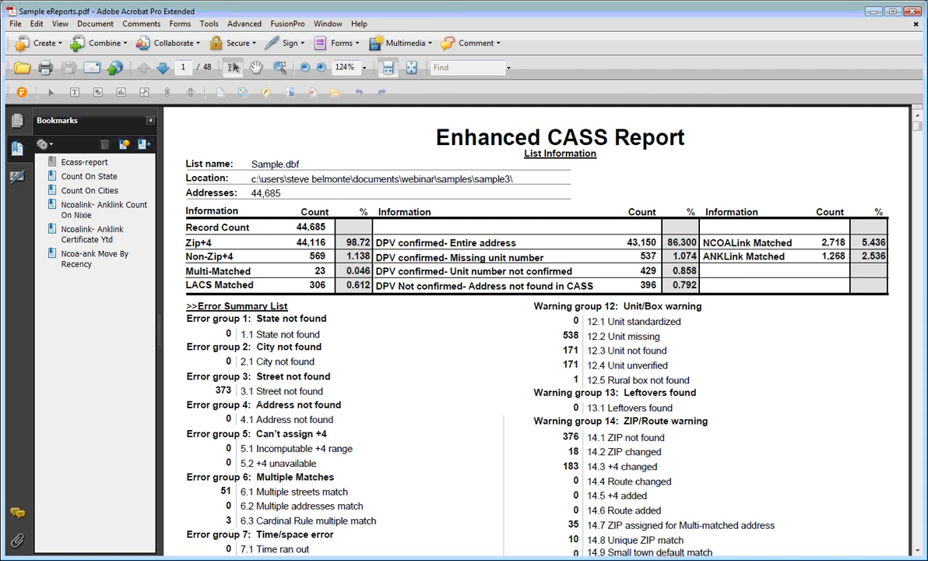
{"action": "left_click", "coordinate": [915, 13]}
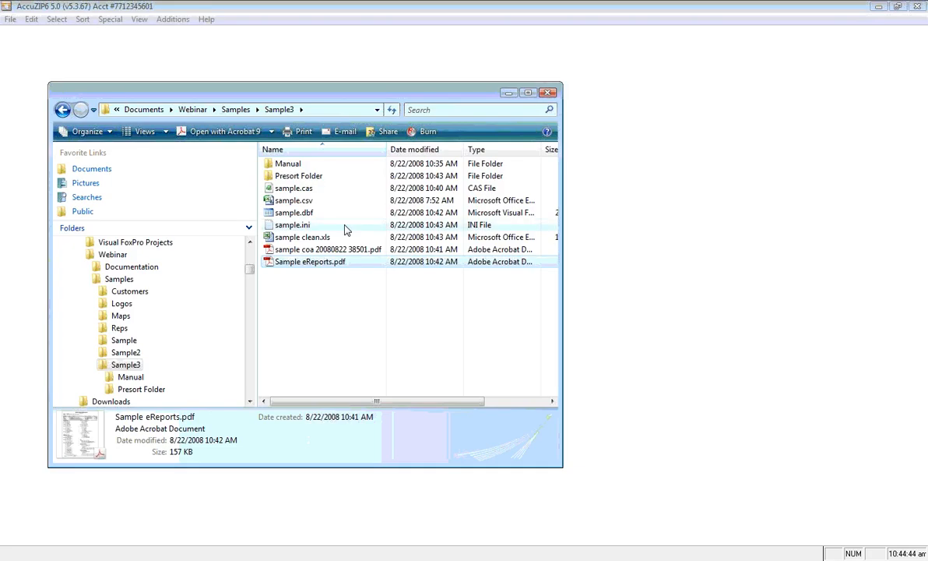
Open sample clean.xls in Excel, widen its columns to inspect the exported fields, and close the workbook and the folder window.
{"action": "double_click", "coordinate": [284, 238]}
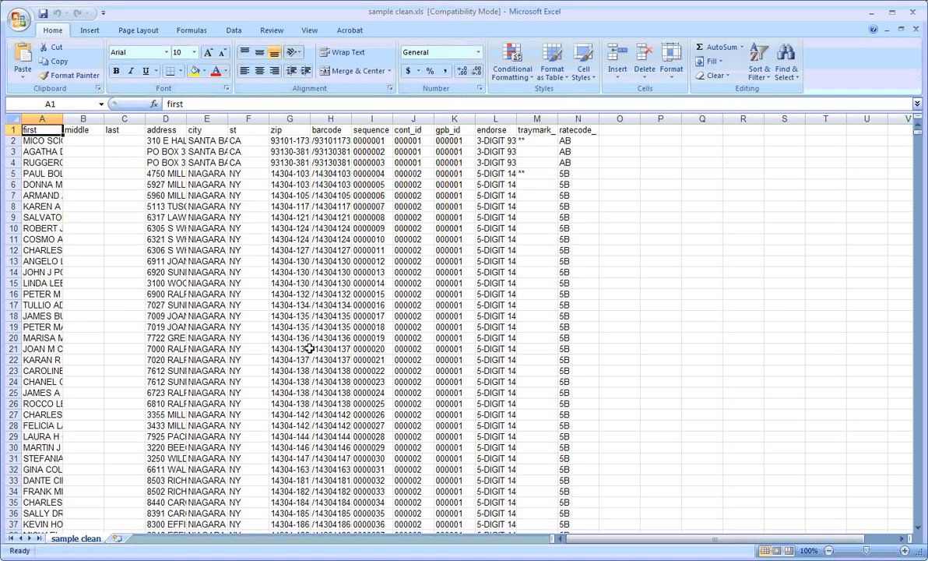
{"action": "left_click", "coordinate": [15, 119]}
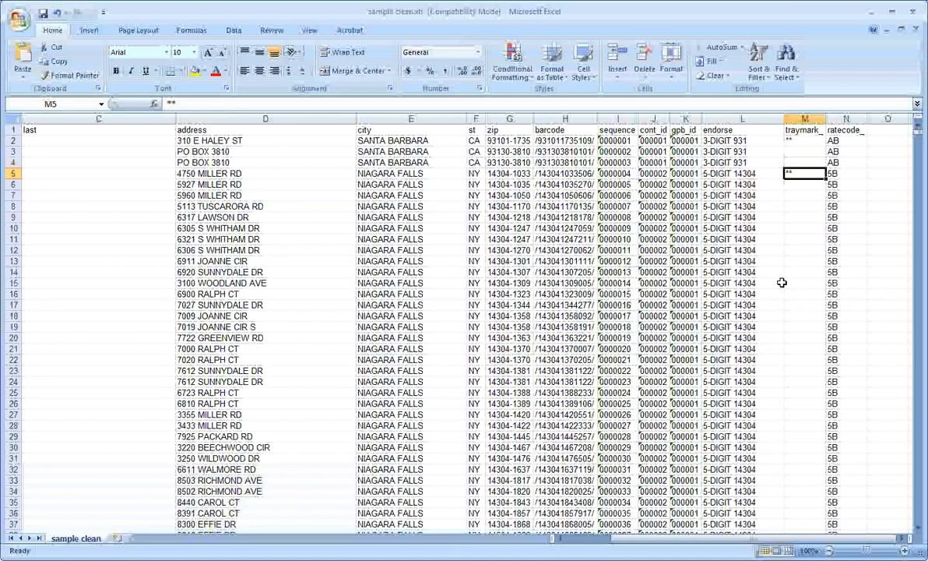
{"action": "left_click", "coordinate": [916, 20]}
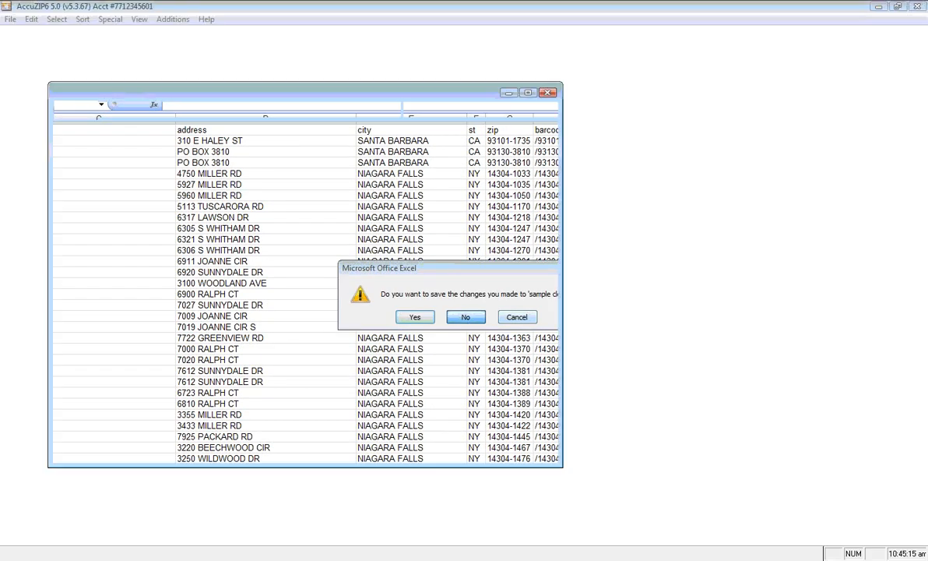
{"action": "left_click", "coordinate": [549, 88]}
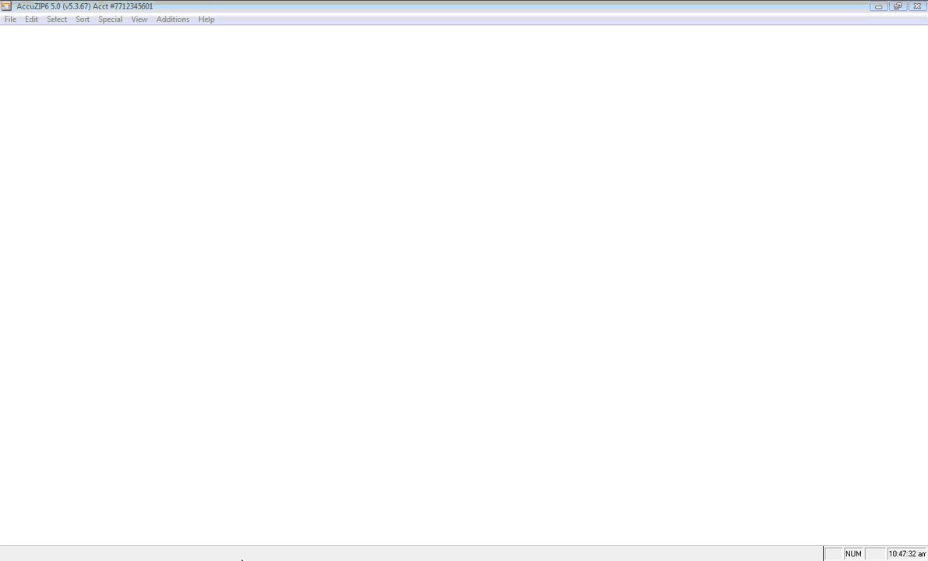
Switch to Internet Explorer and open the Referral Program page on the AccuZIP website.
{"action": "left_click", "coordinate": [15, 560]}
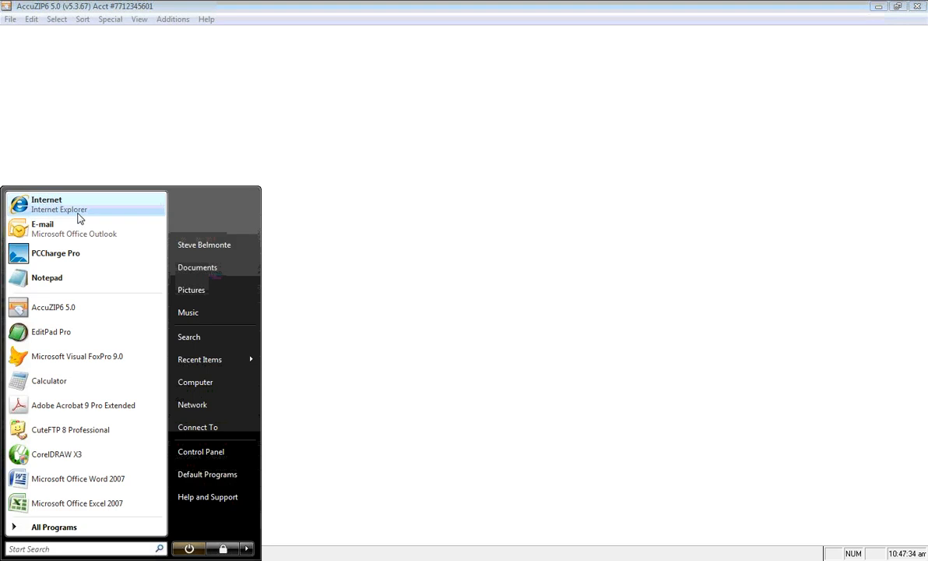
{"action": "left_click", "coordinate": [75, 206]}
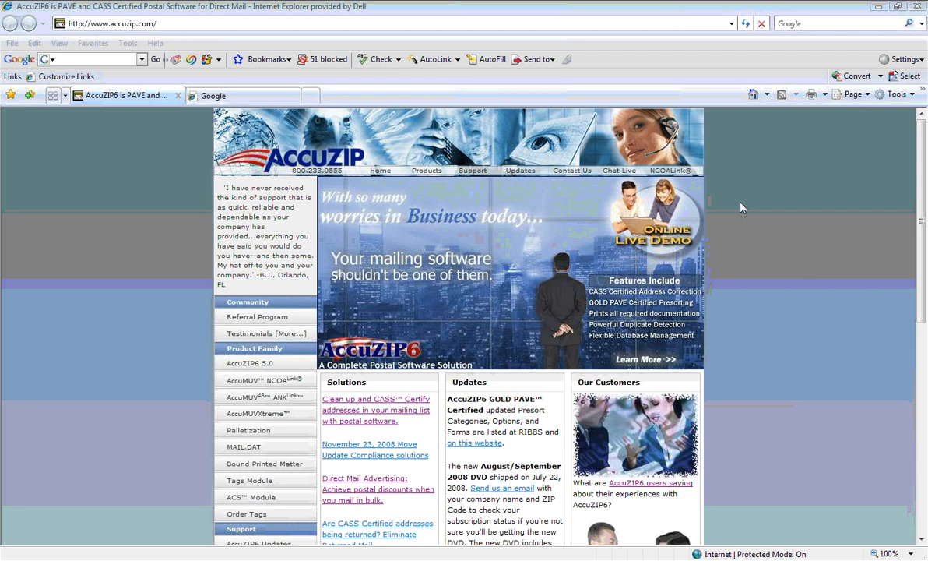
{"action": "left_click", "coordinate": [477, 172]}
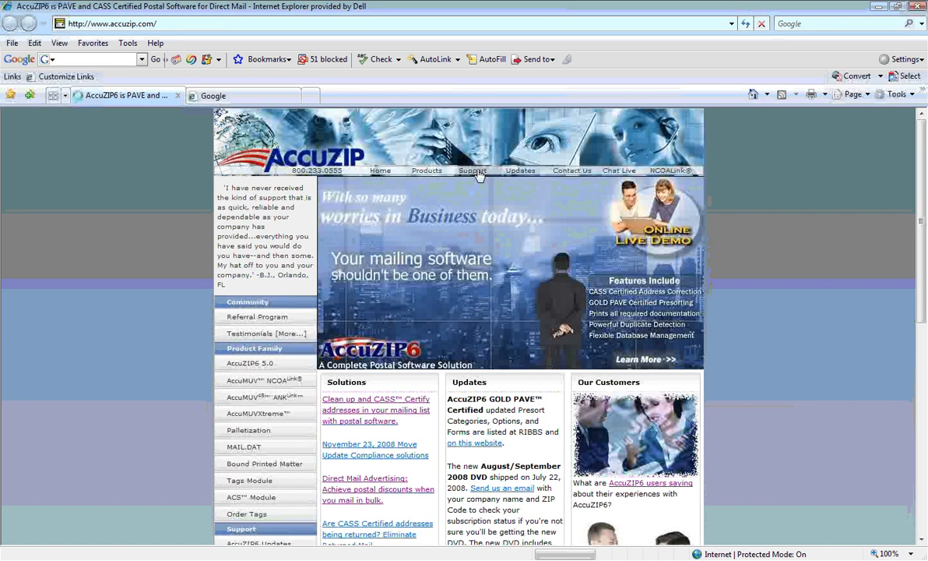
{"action": "left_click", "coordinate": [473, 171]}
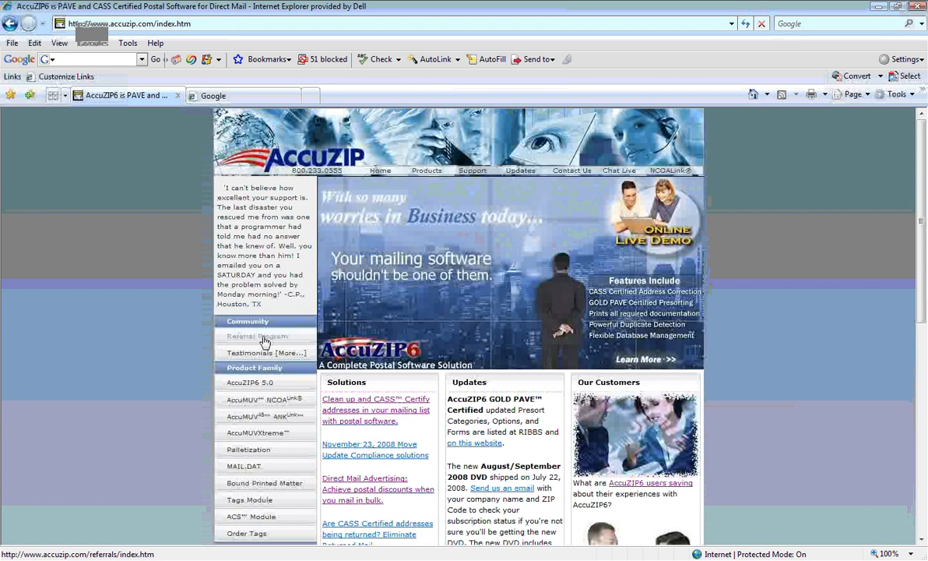
{"action": "left_click", "coordinate": [264, 341]}
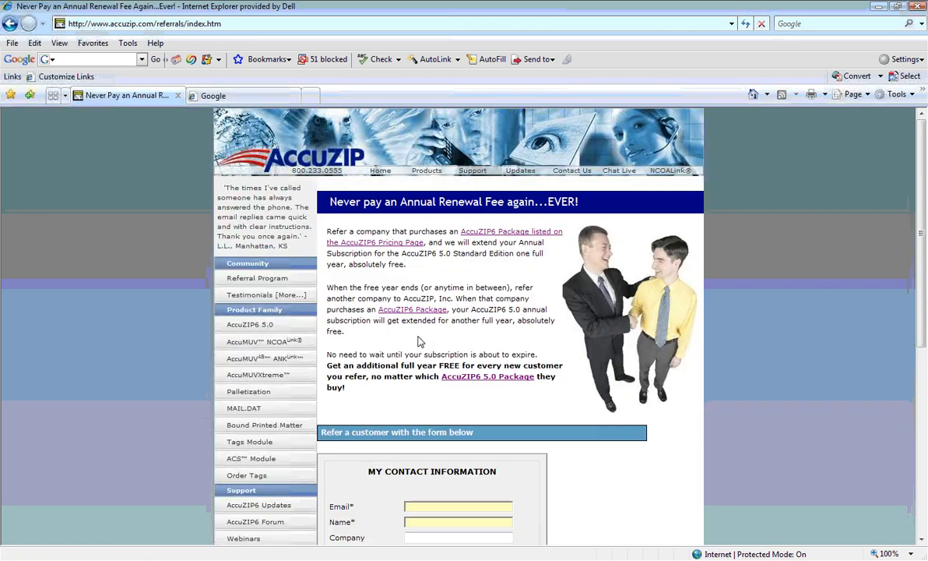